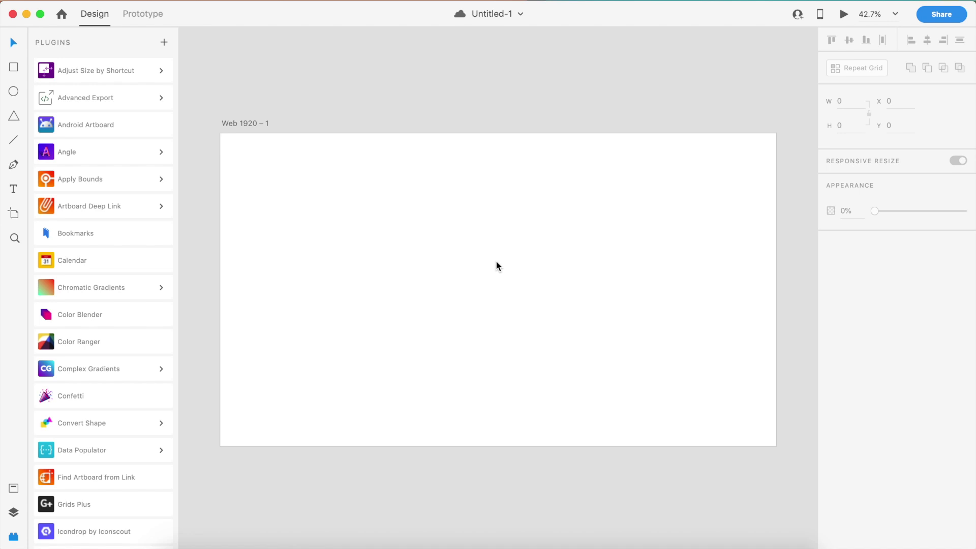
Add a Google XL 3 artboard with the Android Artboard plugin
{"action": "left_click", "coordinate": [120, 124]}
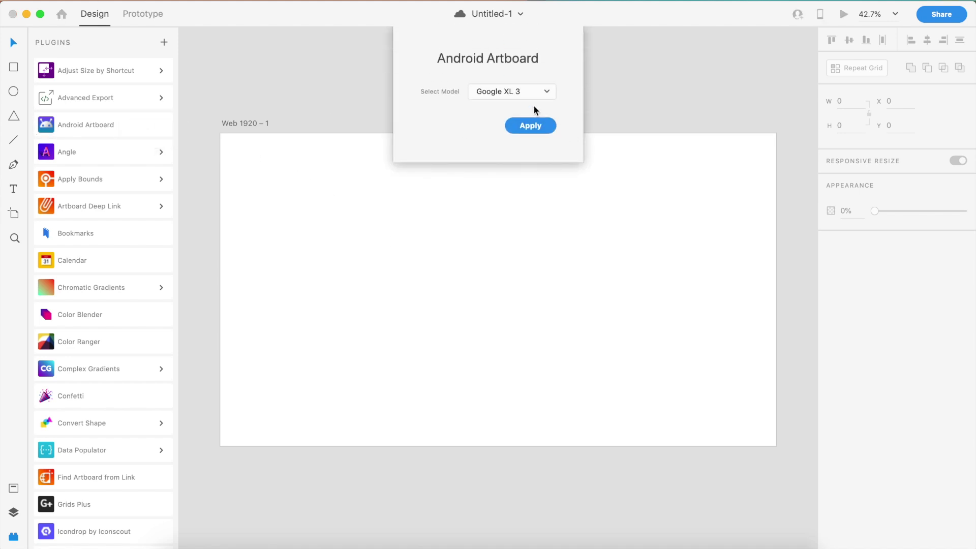
{"action": "left_click", "coordinate": [533, 92]}
{"action": "left_click", "coordinate": [535, 92]}
{"action": "left_click", "coordinate": [532, 121]}
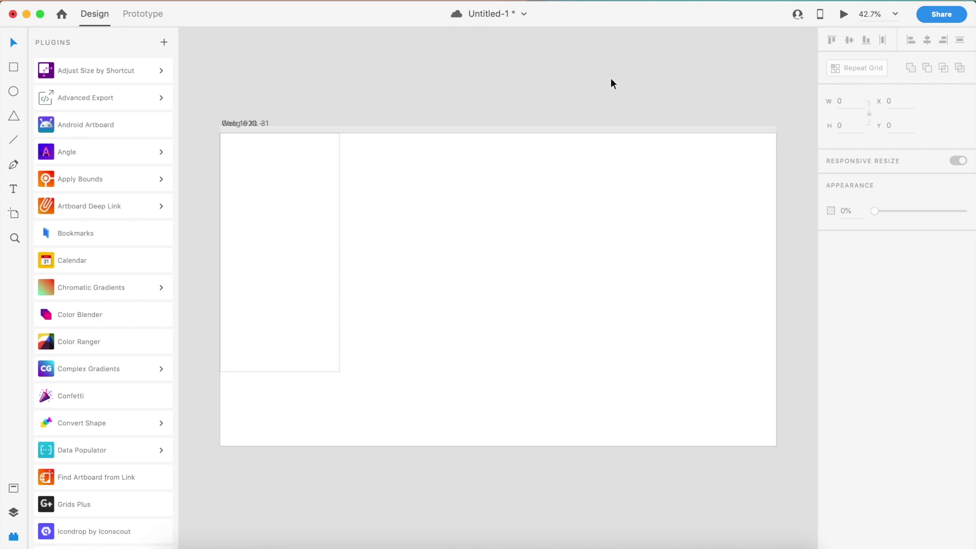
Add a trial Android Mobile preset artboard, then delete it and reopen Android Artboard
{"action": "key", "text": "a"}
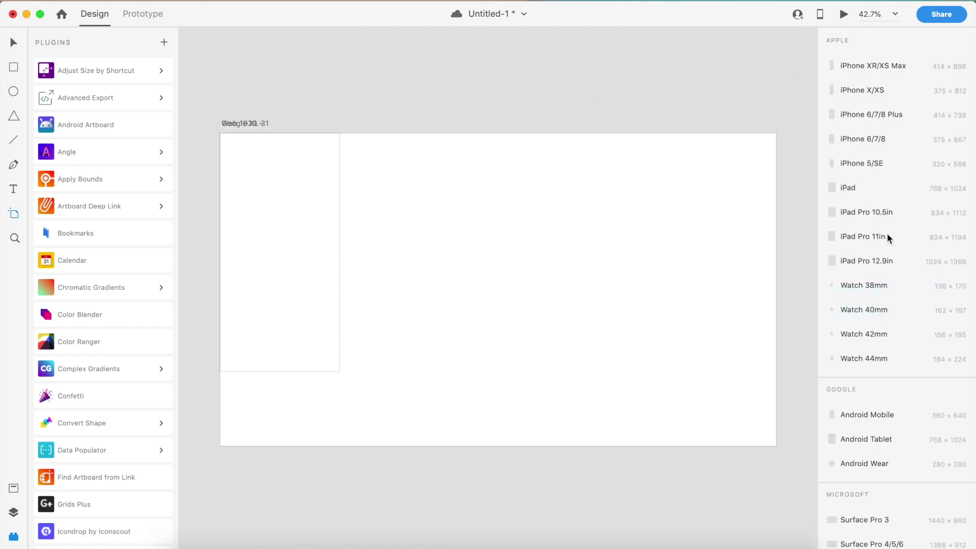
{"action": "scroll", "coordinate": [893, 166], "scroll_direction": "down", "scroll_amount": 2}
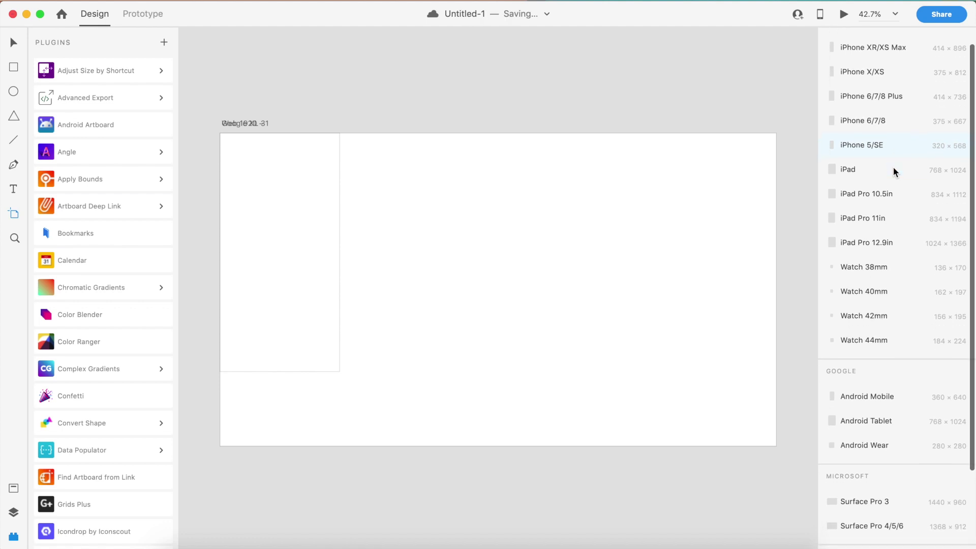
{"action": "scroll", "coordinate": [917, 389], "scroll_direction": "down", "scroll_amount": 2}
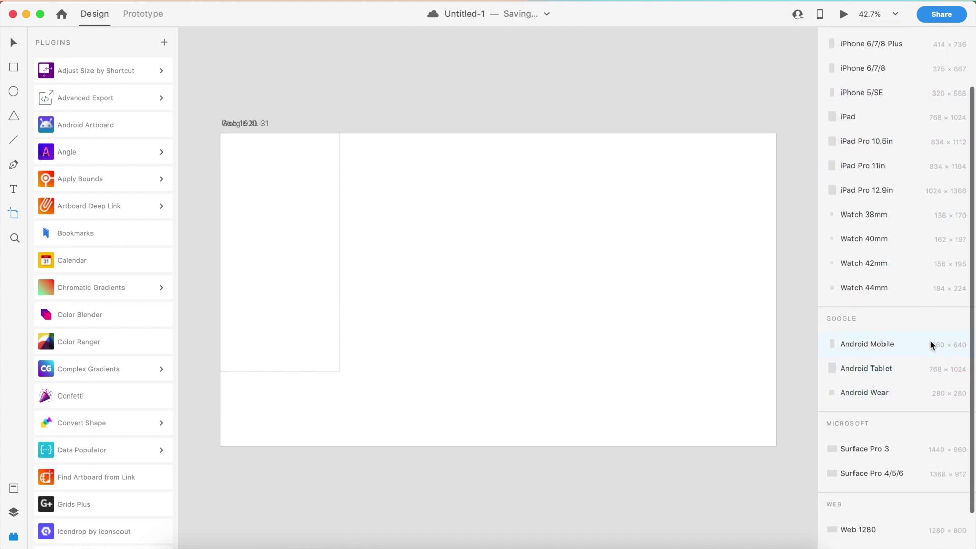
{"action": "scroll", "coordinate": [928, 343], "scroll_direction": "down", "scroll_amount": 2}
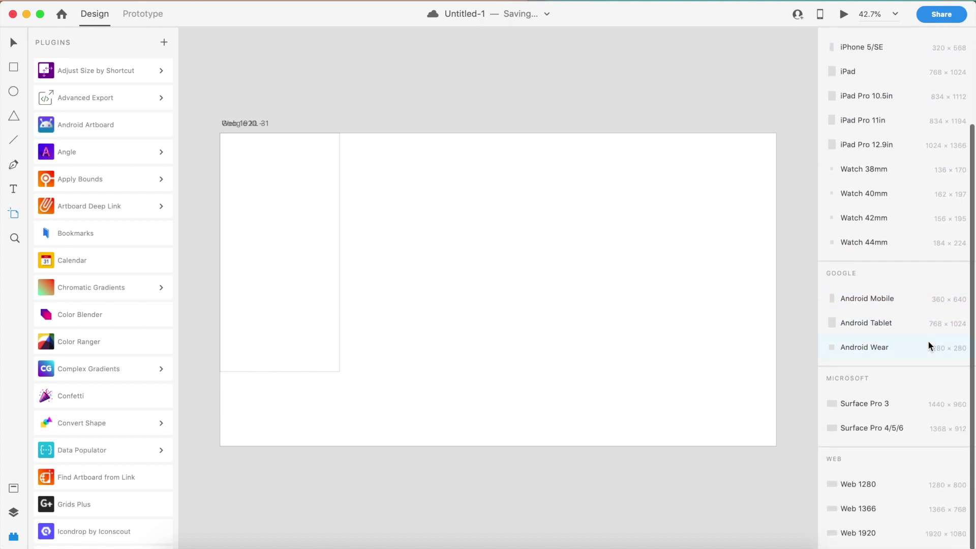
{"action": "left_click", "coordinate": [925, 304]}
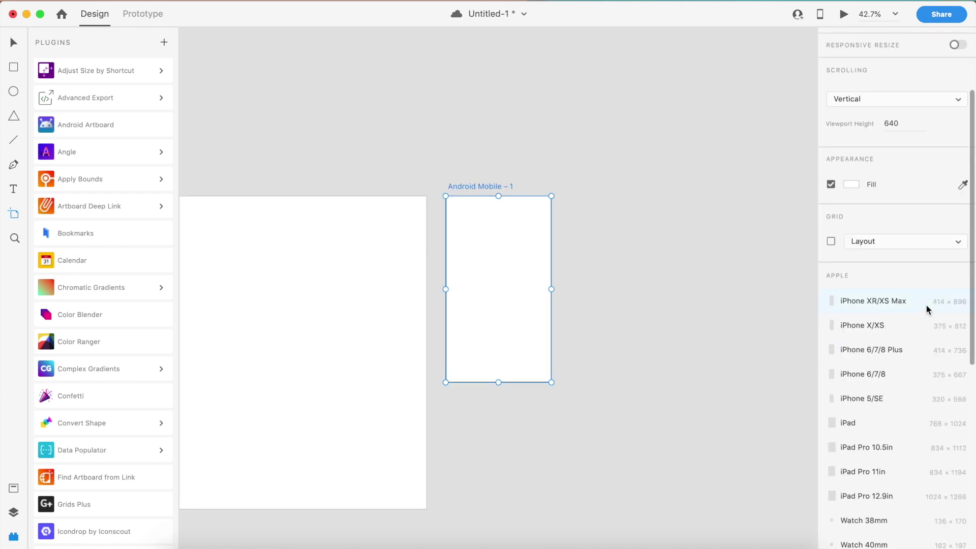
{"action": "left_click", "coordinate": [497, 186]}
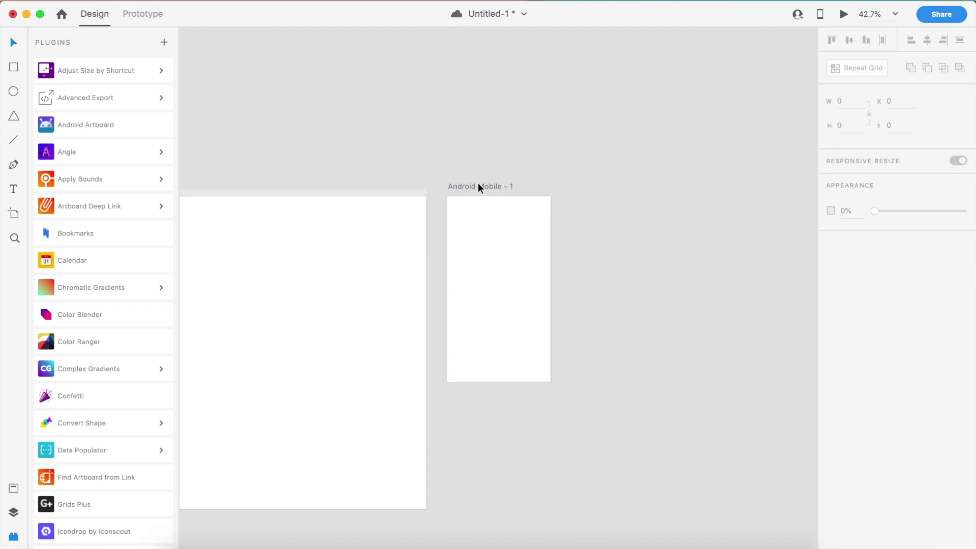
{"action": "scroll", "coordinate": [463, 161], "scroll_direction": "up", "scroll_amount": 3}
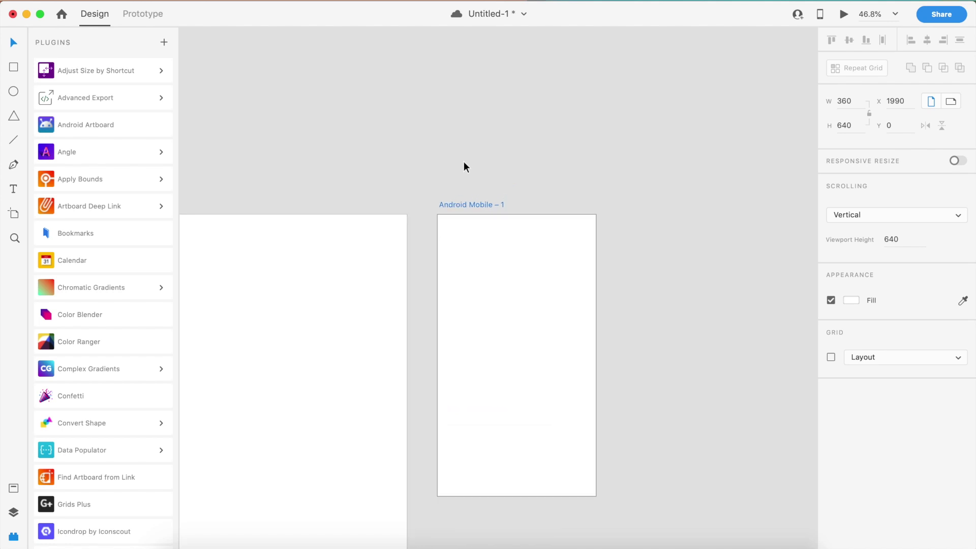
{"action": "key", "text": "Delete"}
{"action": "scroll", "coordinate": [529, 194], "scroll_direction": "right", "scroll_amount": 5}
{"action": "scroll", "coordinate": [530, 193], "scroll_direction": "down", "scroll_amount": 3}
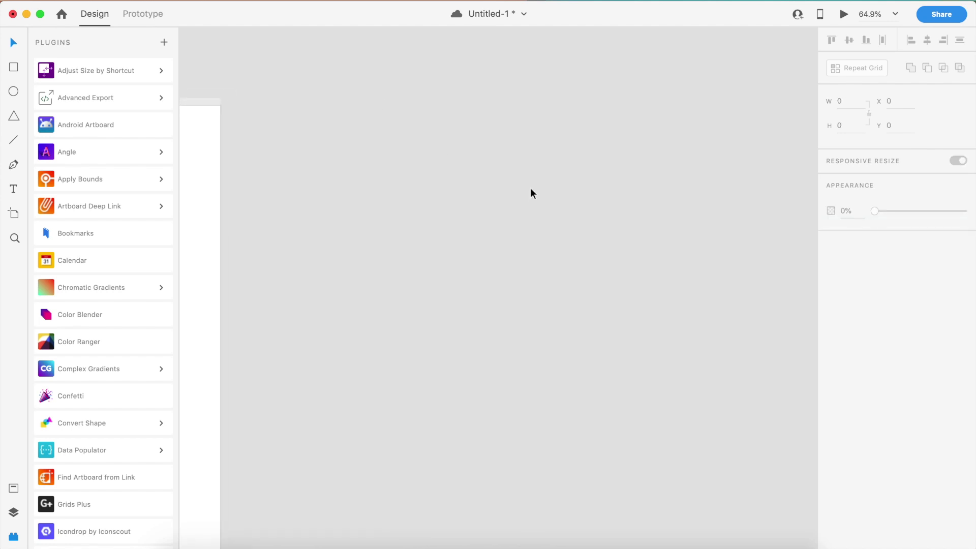
{"action": "left_click", "coordinate": [83, 131]}
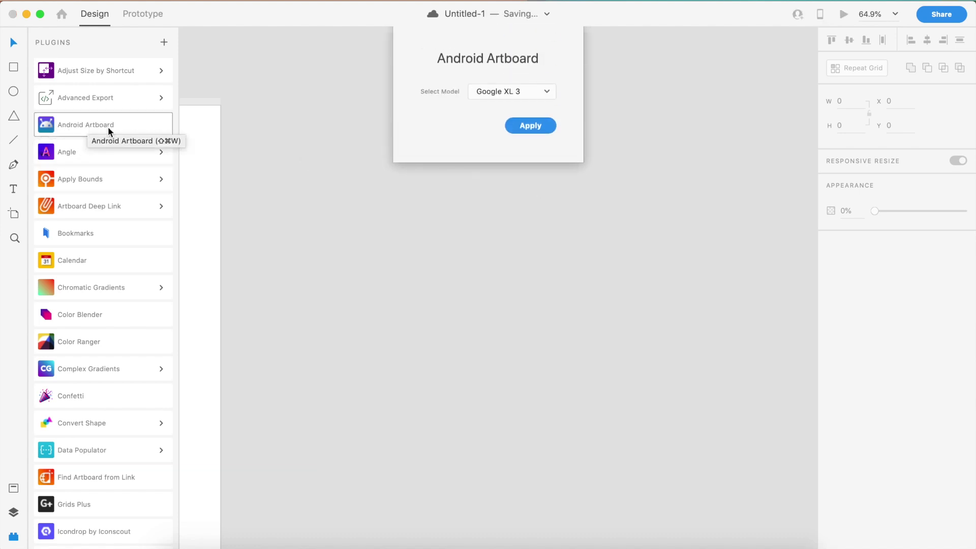
Create a Galaxy S8/s9 artboard with the Android Artboard plugin
{"action": "left_click", "coordinate": [509, 91]}
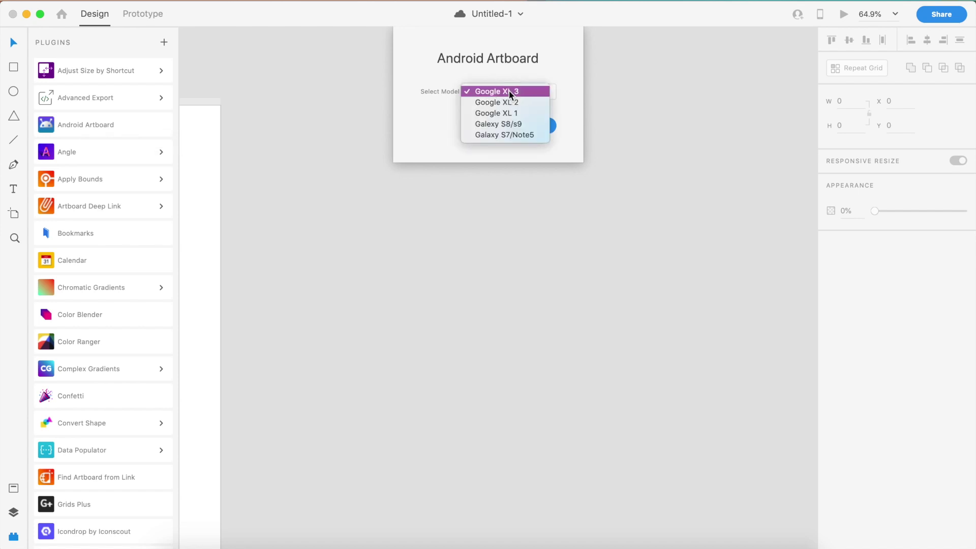
{"action": "left_click", "coordinate": [528, 126]}
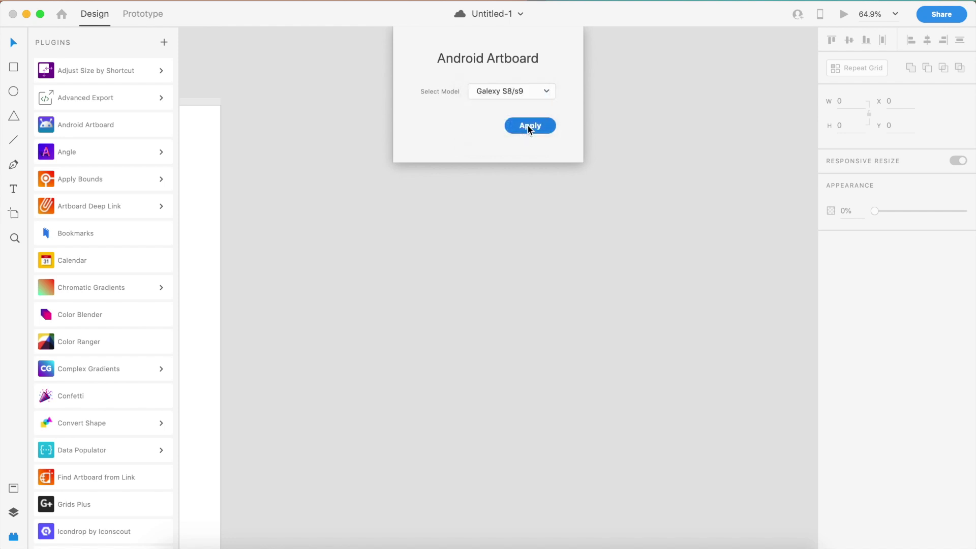
{"action": "left_click", "coordinate": [528, 126]}
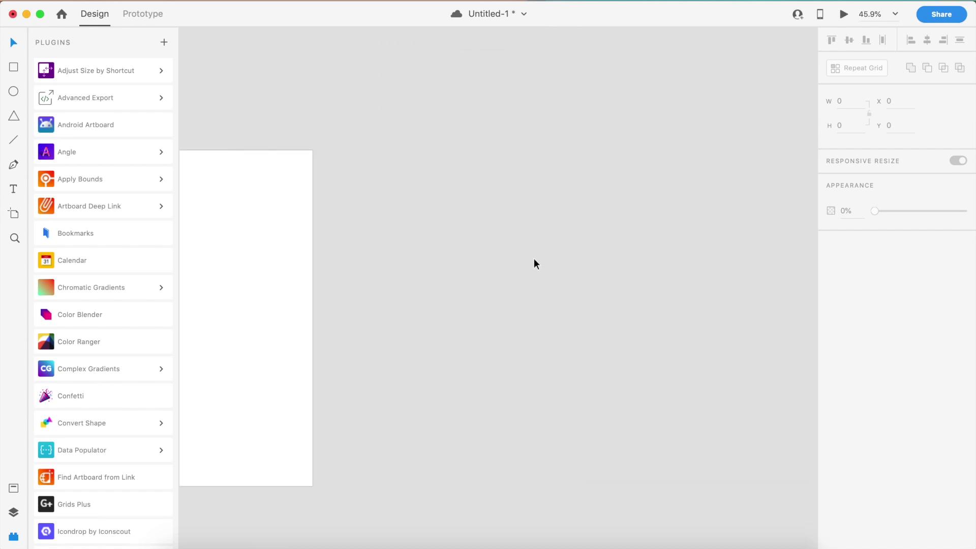
Spread the Web 1920 – 1, Google XL 3 and Galaxy S8/S9 artboards apart
{"action": "left_click_drag", "start_coordinate": [379, 208], "coordinate": [517, 211]}
{"action": "left_click_drag", "start_coordinate": [389, 214], "coordinate": [477, 203]}
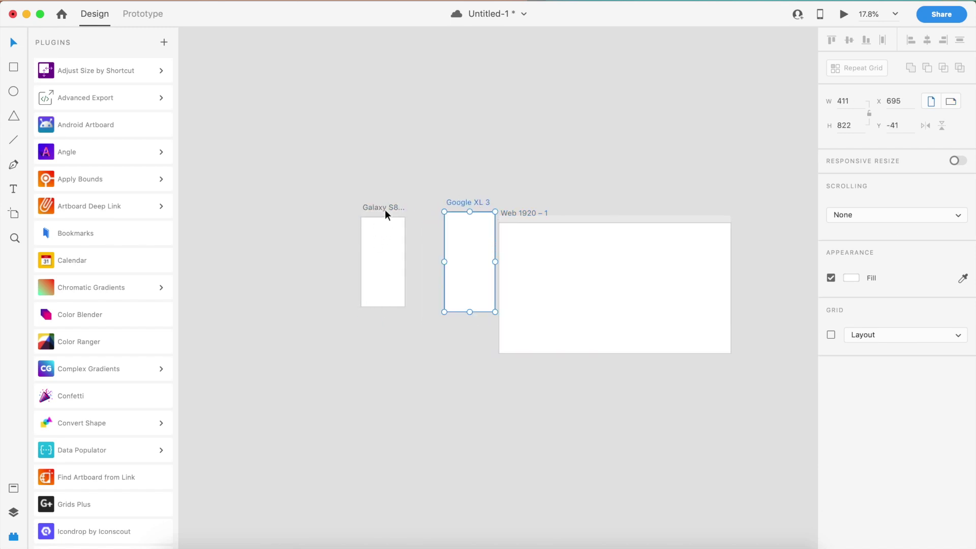
{"action": "left_click_drag", "start_coordinate": [386, 208], "coordinate": [388, 311]}
{"action": "scroll", "coordinate": [389, 308], "scroll_direction": "up", "scroll_amount": 5}
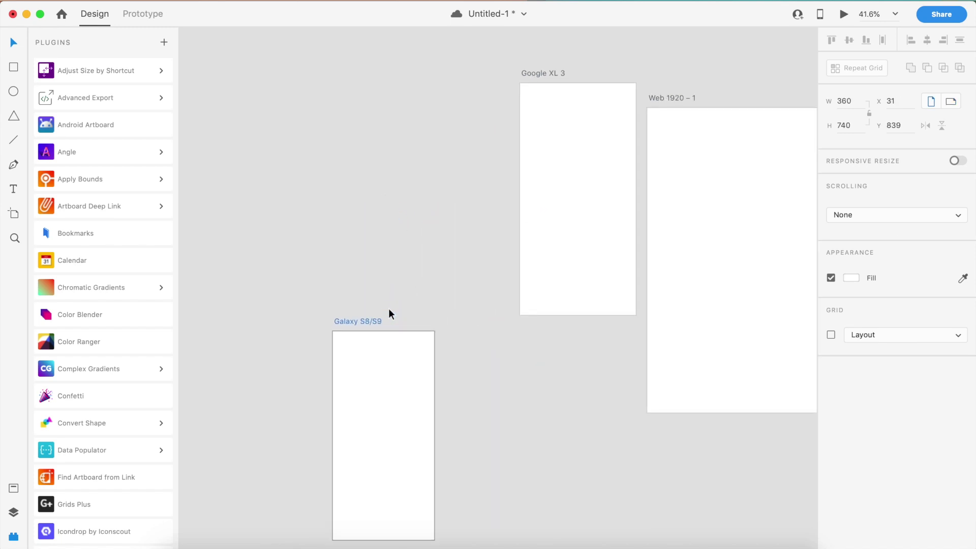
{"action": "scroll", "coordinate": [386, 300], "scroll_direction": "down", "scroll_amount": 1}
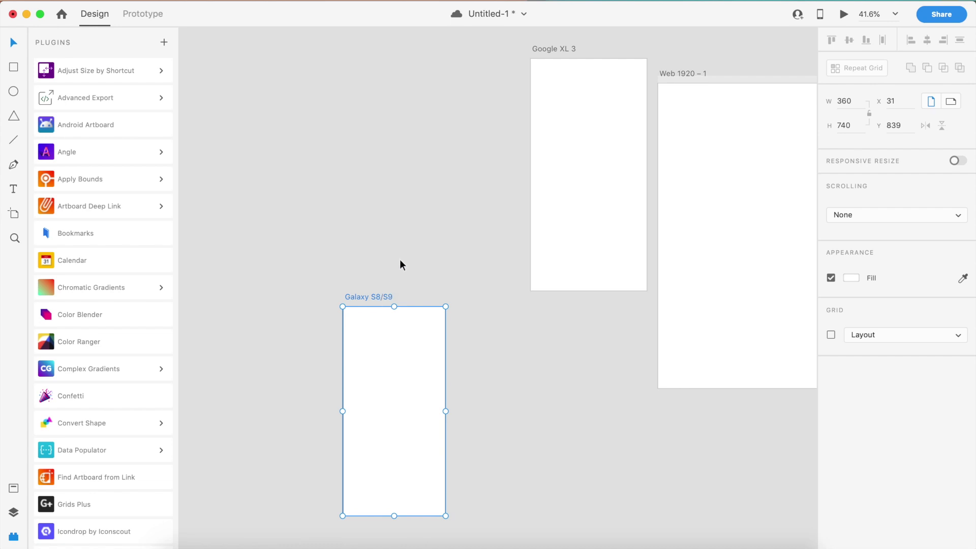
Try the Galaxy S7/Note5 model, close the dialog, and select then deselect artboards
{"action": "left_click", "coordinate": [118, 123]}
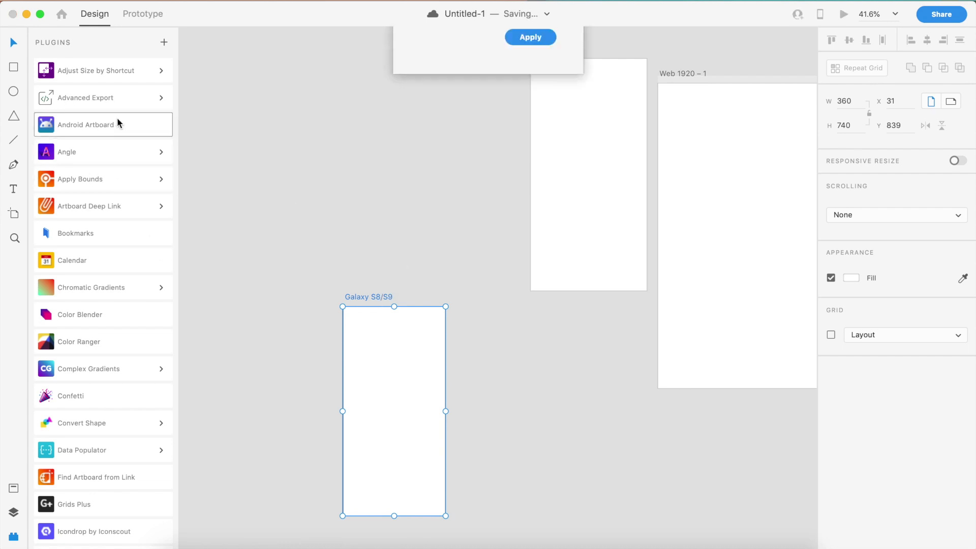
{"action": "left_click", "coordinate": [539, 94]}
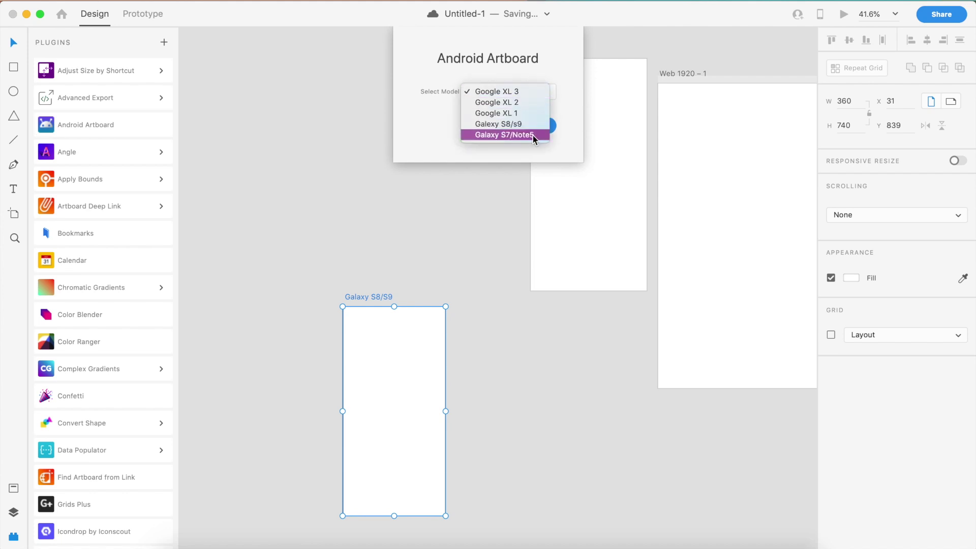
{"action": "left_click", "coordinate": [534, 135]}
{"action": "left_click", "coordinate": [537, 126]}
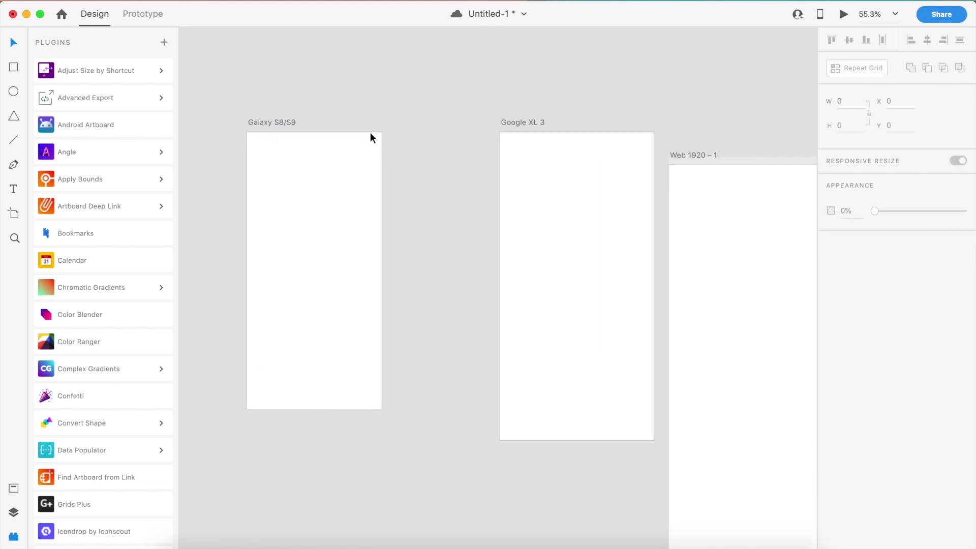
{"action": "left_click", "coordinate": [275, 122]}
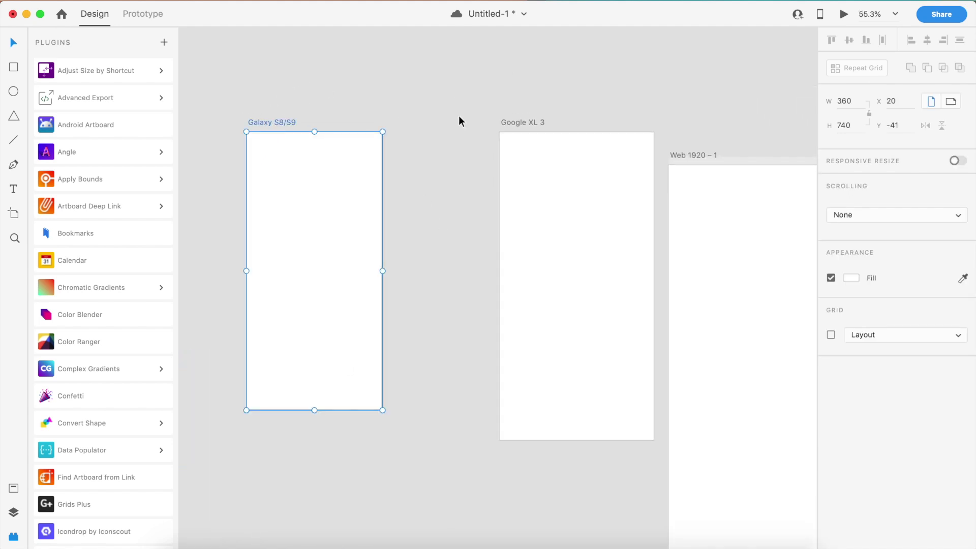
{"action": "left_click", "coordinate": [522, 122], "text": "shift"}
{"action": "left_click", "coordinate": [438, 76]}
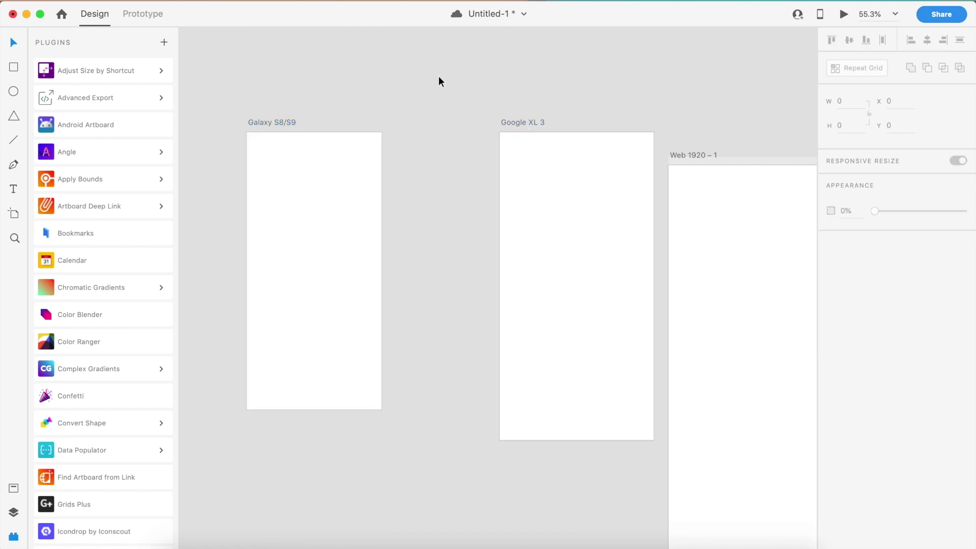
Create another Google XL 3 artboard with the Android Artboard plugin
{"action": "left_click", "coordinate": [125, 122]}
{"action": "left_click", "coordinate": [528, 91]}
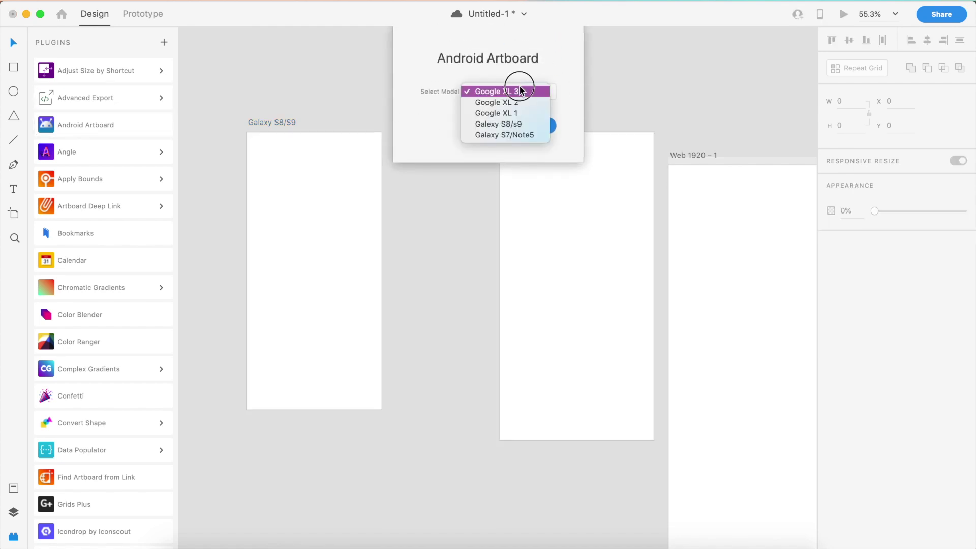
{"action": "left_click", "coordinate": [602, 105]}
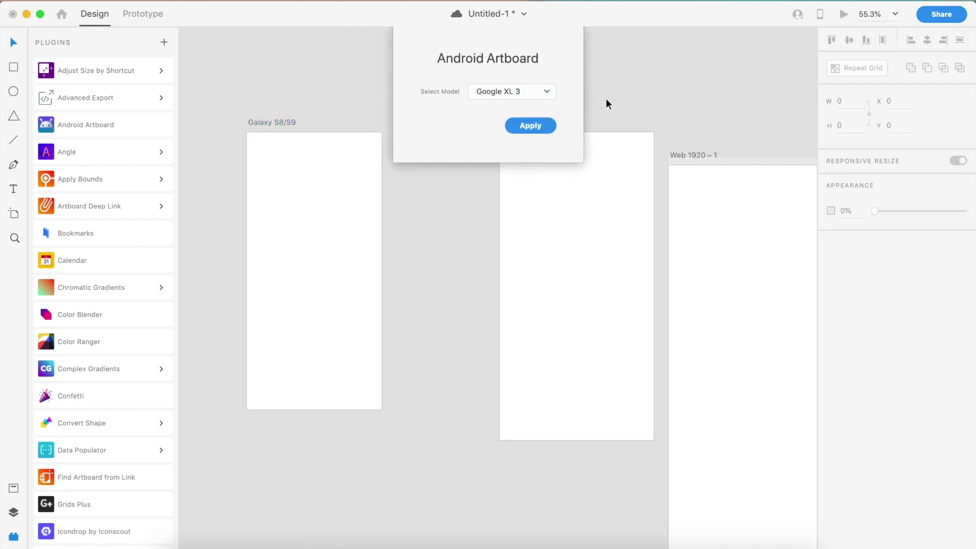
{"action": "key", "text": "Return"}
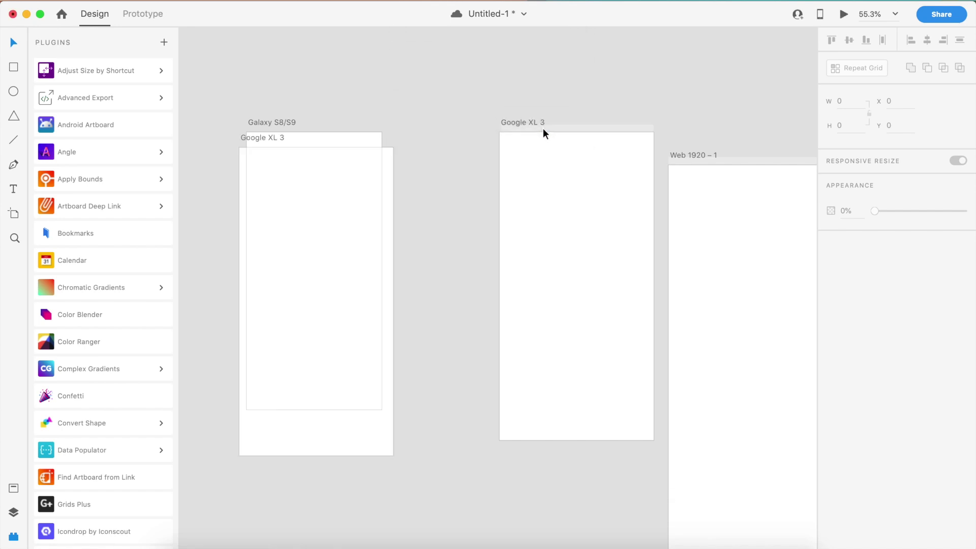
Place the new Google XL 3 beside Galaxy S8/S9, delete the duplicate, then nudge and delete it
{"action": "left_click", "coordinate": [271, 139]}
{"action": "left_click_drag", "start_coordinate": [272, 138], "coordinate": [413, 113]}
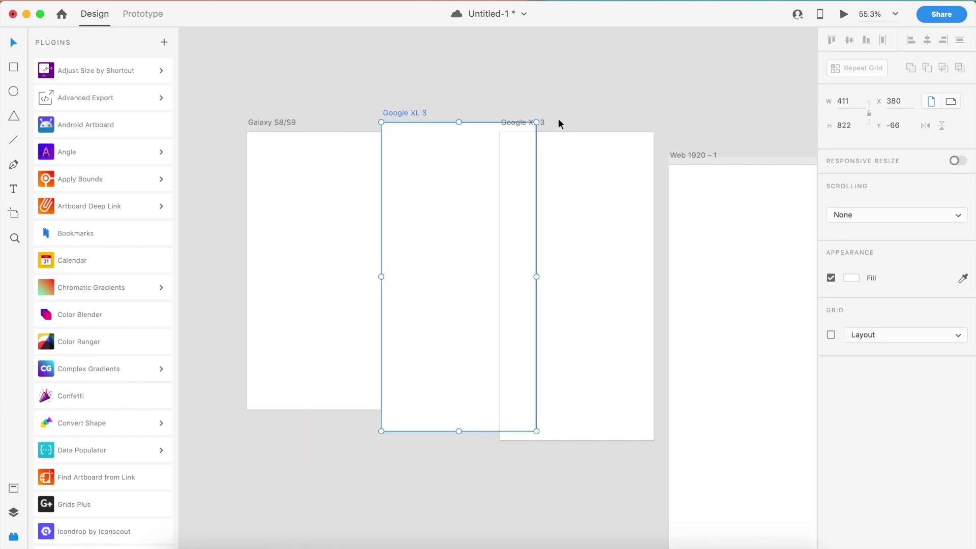
{"action": "left_click", "coordinate": [539, 124]}
{"action": "key", "text": "Delete"}
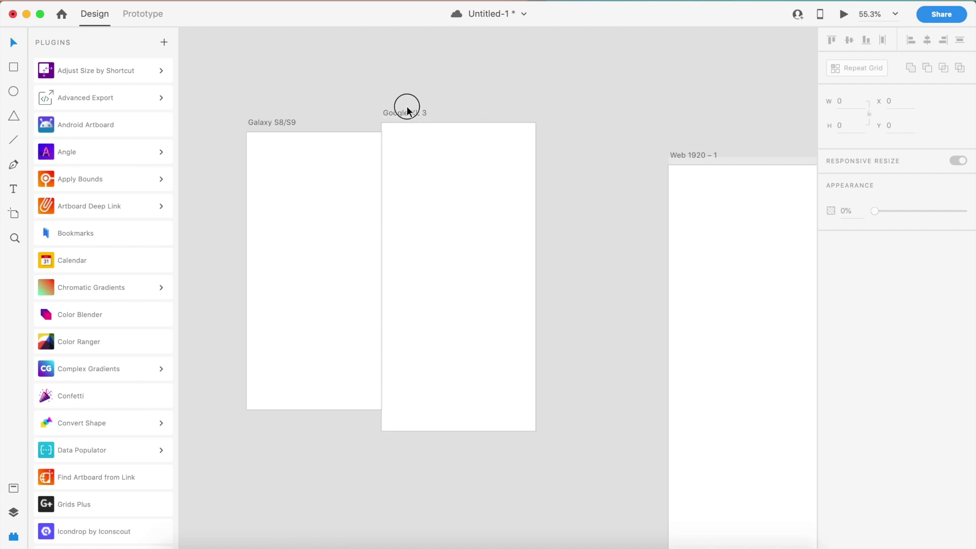
{"action": "left_click_drag", "start_coordinate": [395, 113], "coordinate": [436, 108]}
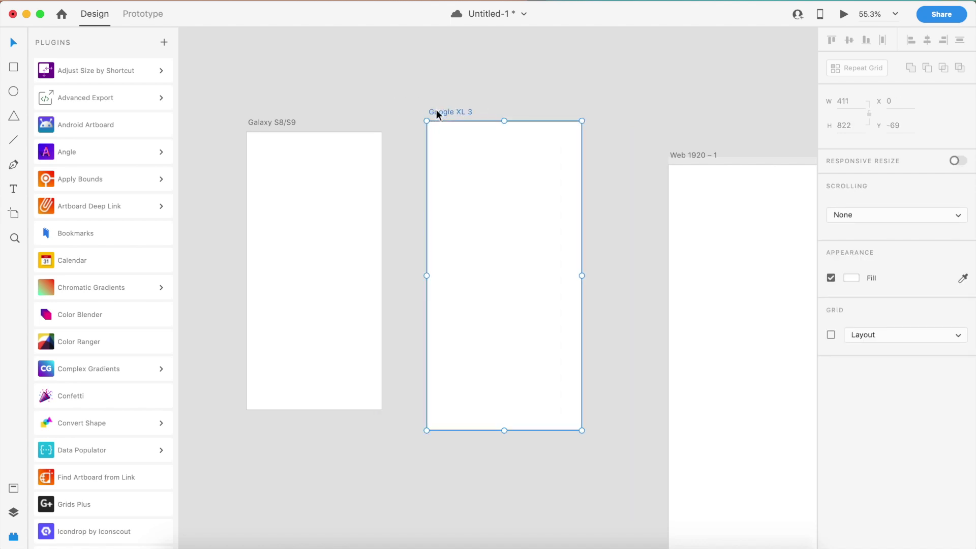
{"action": "key", "text": "Delete"}
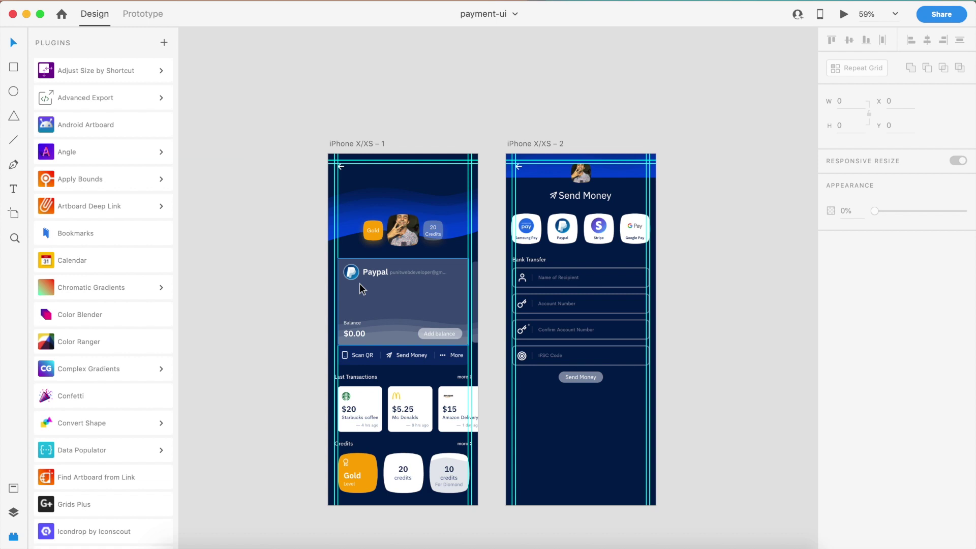
Launch the Bookmarks plugin in payment-ui
{"action": "left_click", "coordinate": [136, 231]}
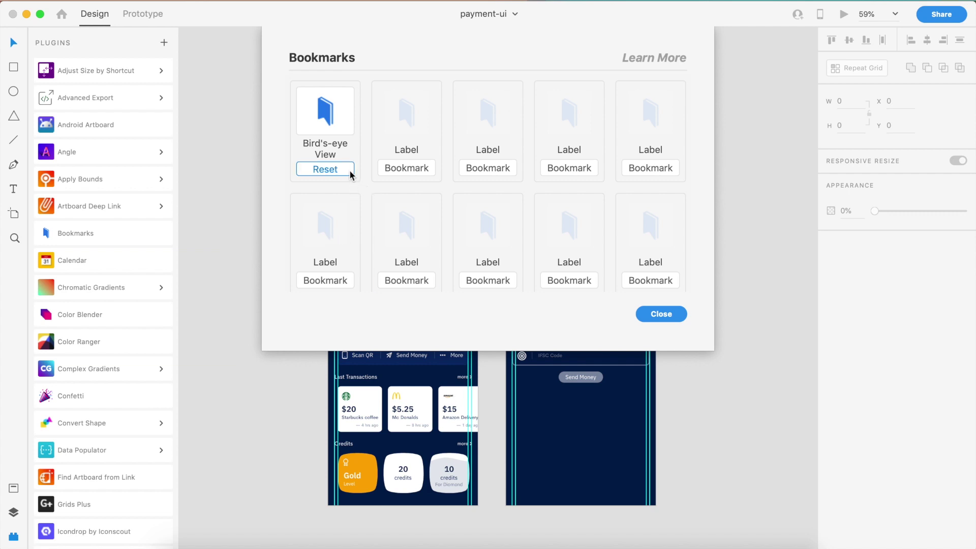
Save the current view as a bookmark named 'Home screen', then close Bookmarks
{"action": "left_click", "coordinate": [410, 171]}
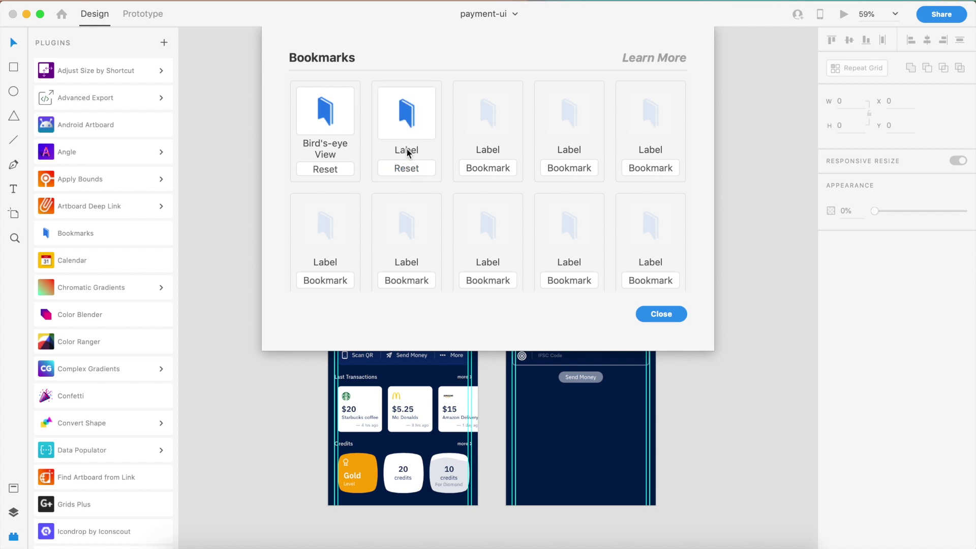
{"action": "left_click", "coordinate": [405, 153]}
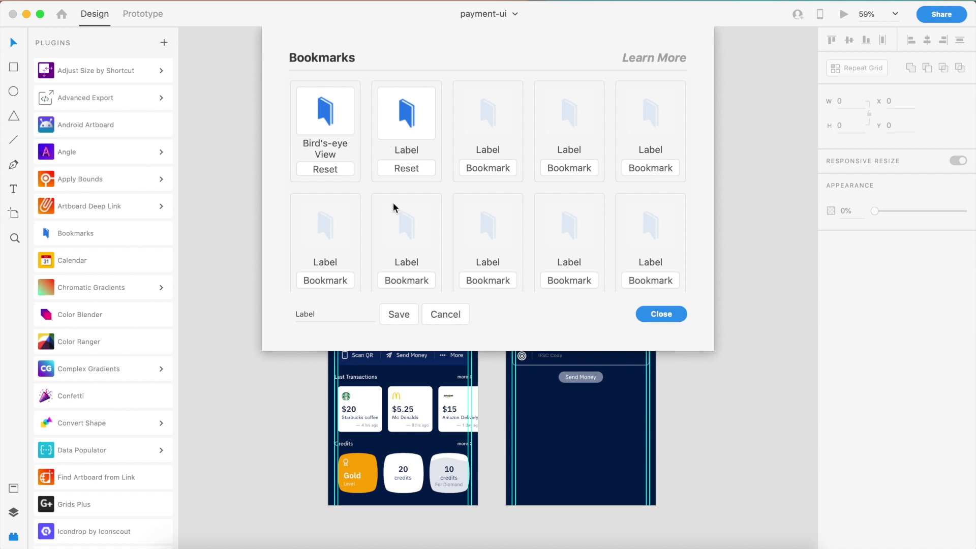
{"action": "double_click", "coordinate": [328, 314]}
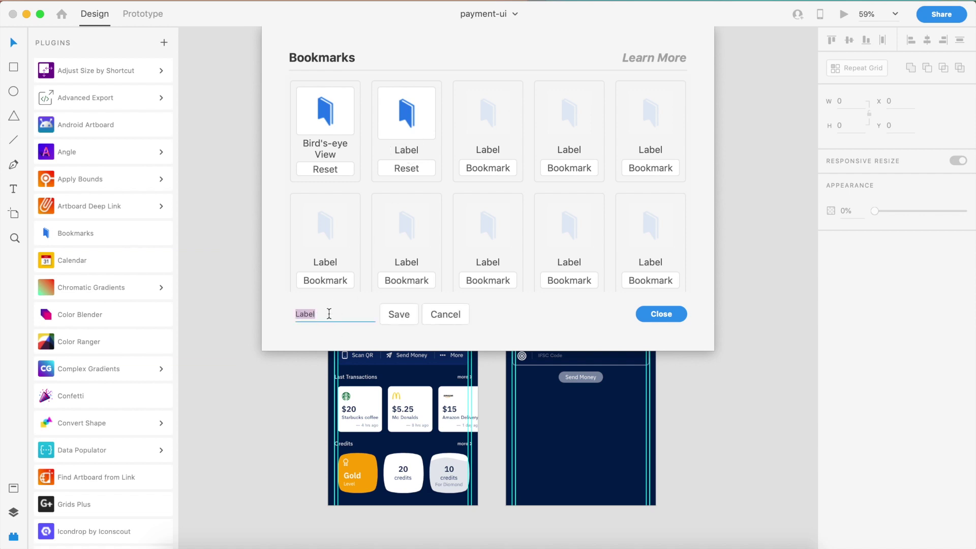
{"action": "type", "text": "Home screen"}
{"action": "left_click", "coordinate": [394, 314]}
{"action": "left_click", "coordinate": [408, 109]}
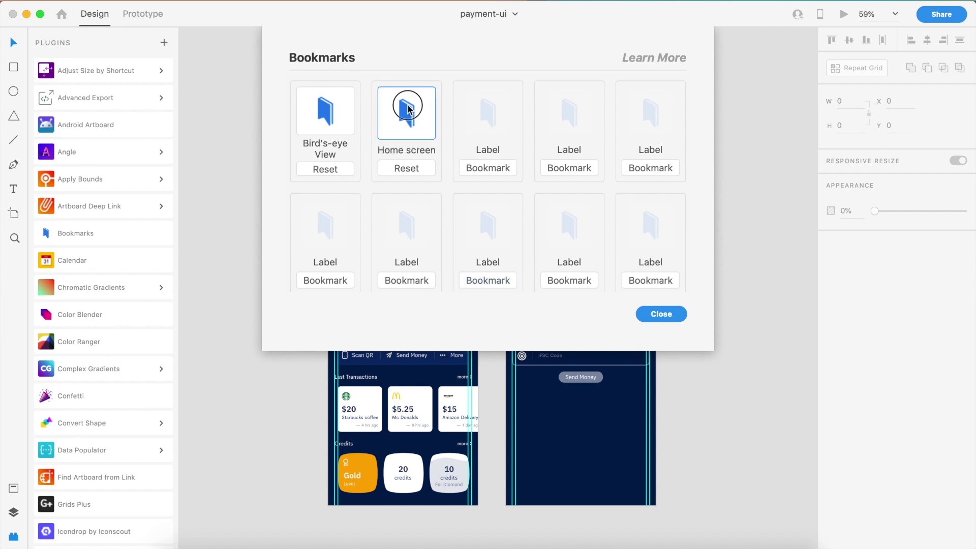
{"action": "left_click", "coordinate": [651, 315]}
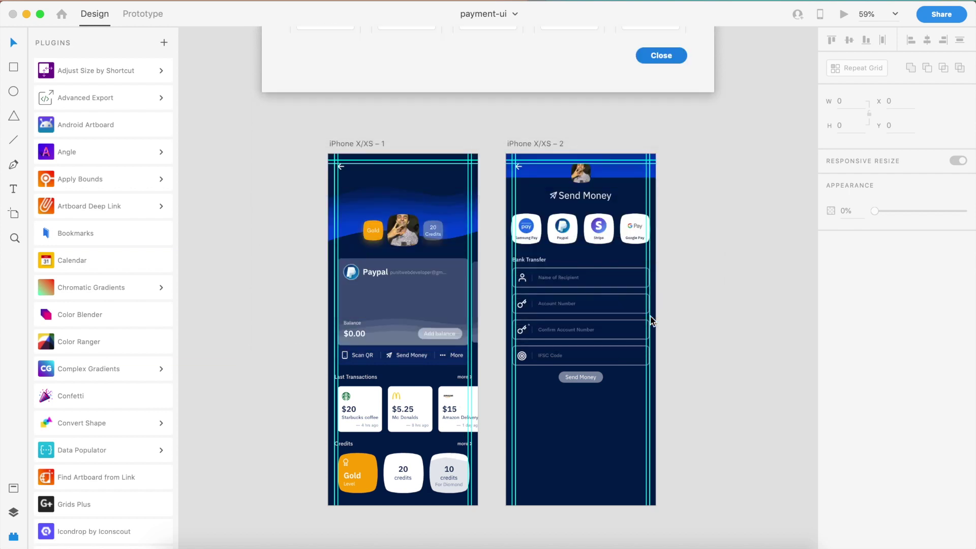
Test the Home screen bookmark by jumping back to it twice from other views
{"action": "left_click", "coordinate": [361, 145]}
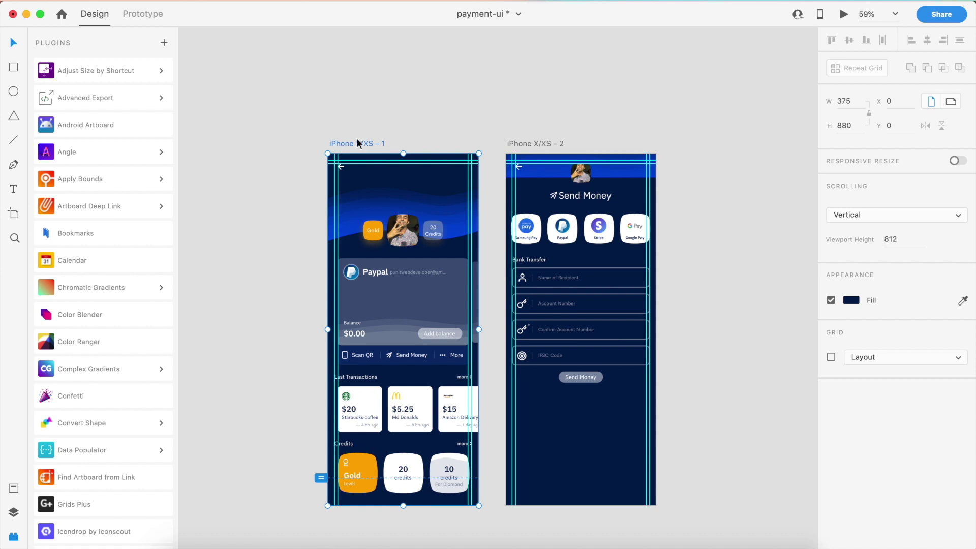
{"action": "left_click", "coordinate": [130, 224]}
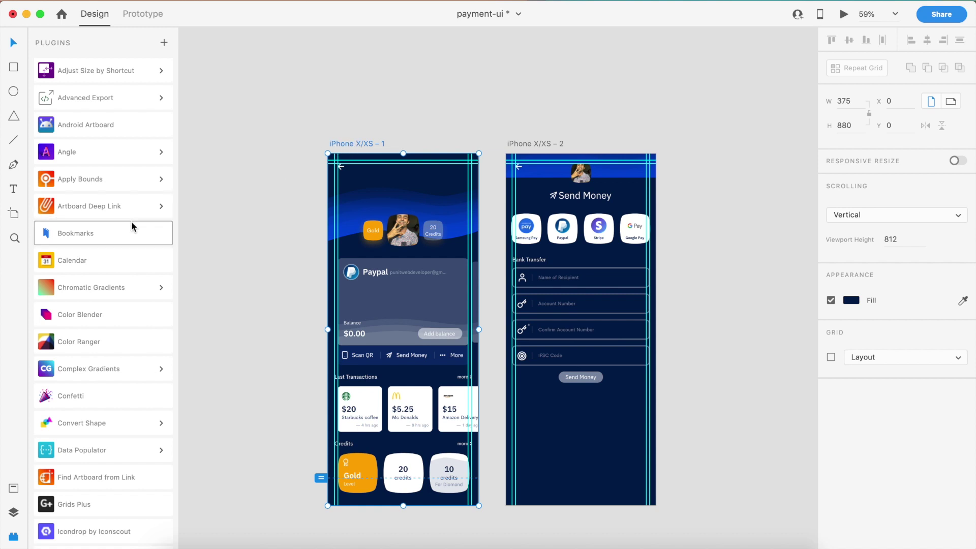
{"action": "left_click", "coordinate": [414, 114]}
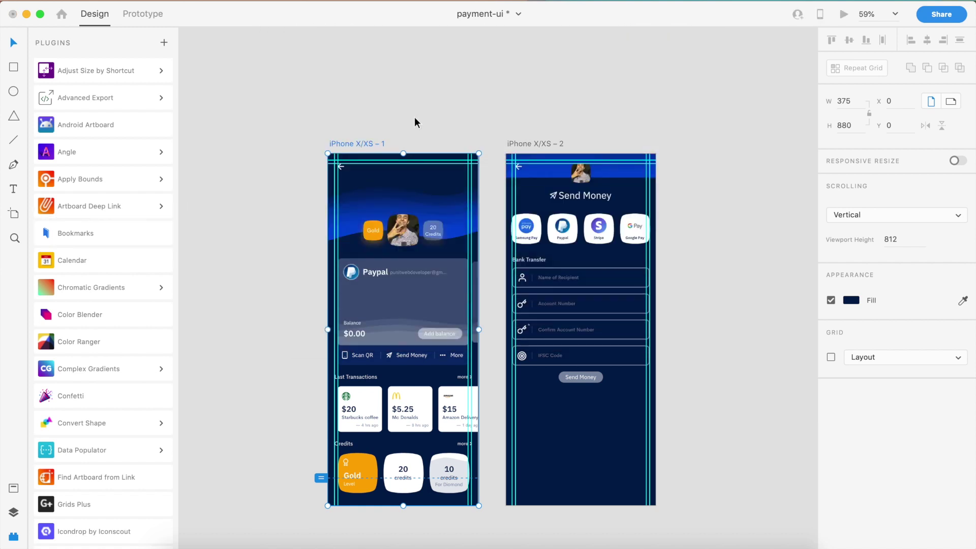
{"action": "scroll", "coordinate": [414, 122], "scroll_direction": "up", "scroll_amount": 3}
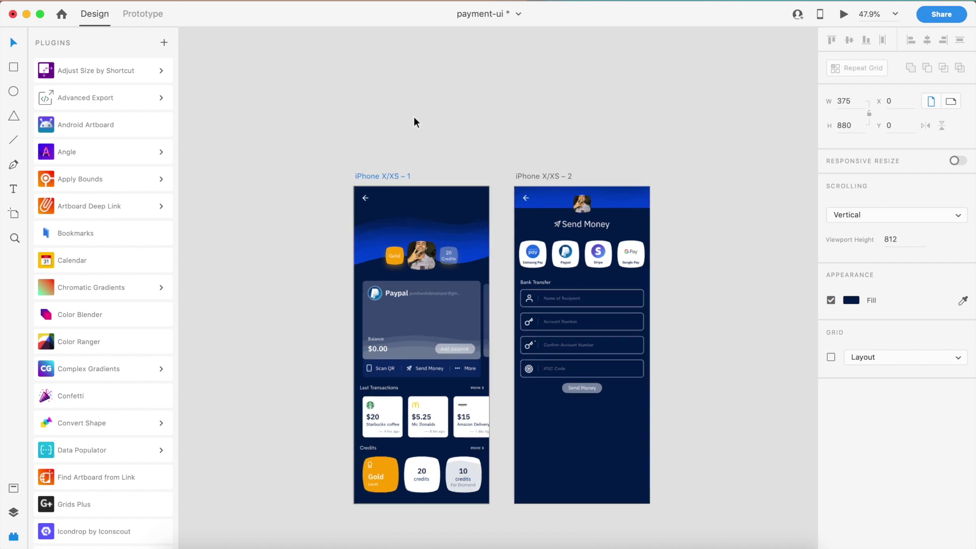
{"action": "scroll", "coordinate": [388, 197], "scroll_direction": "down", "scroll_amount": 3}
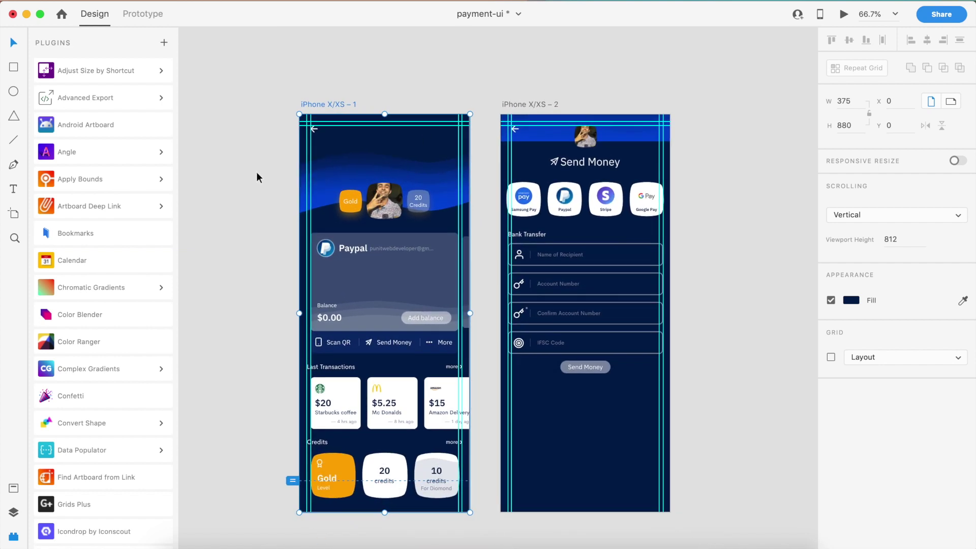
{"action": "left_click", "coordinate": [263, 167]}
{"action": "scroll", "coordinate": [262, 167], "scroll_direction": "right", "scroll_amount": 5}
{"action": "scroll", "coordinate": [262, 166], "scroll_direction": "right", "scroll_amount": 2}
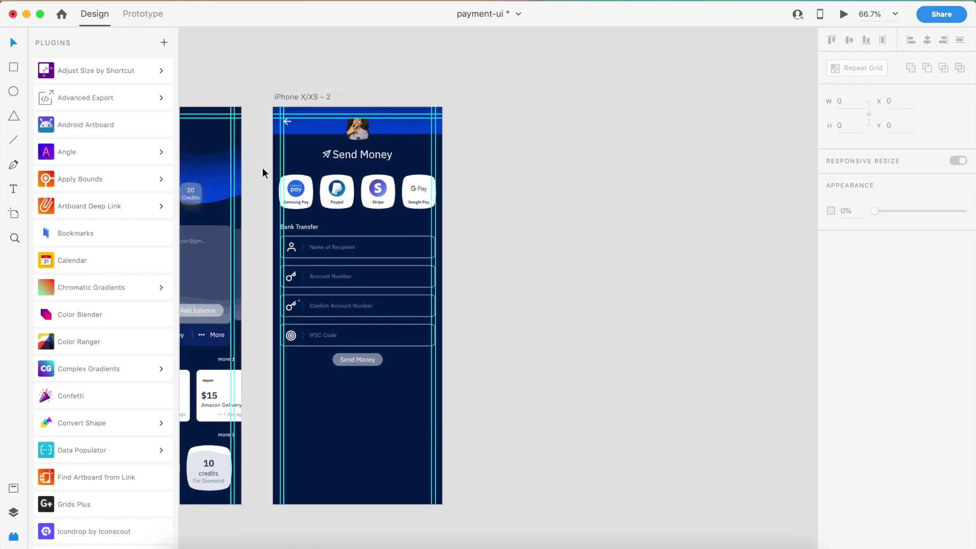
{"action": "left_click", "coordinate": [116, 237]}
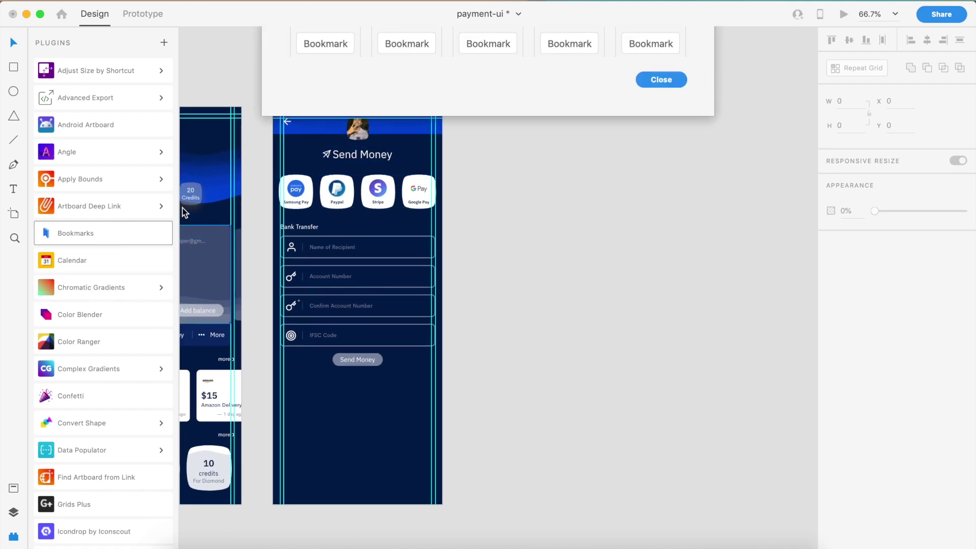
{"action": "left_click", "coordinate": [404, 125]}
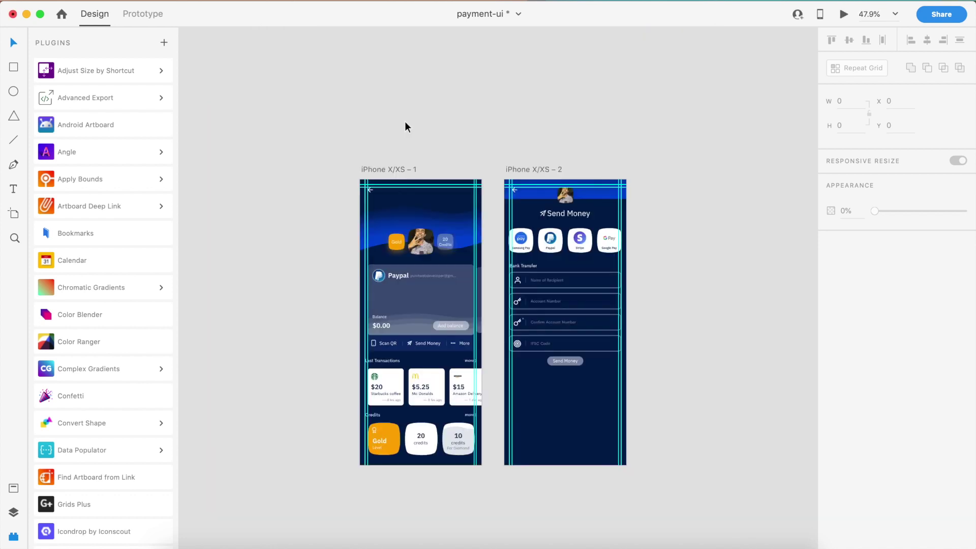
{"action": "scroll", "coordinate": [422, 206], "scroll_direction": "up", "scroll_amount": 5}
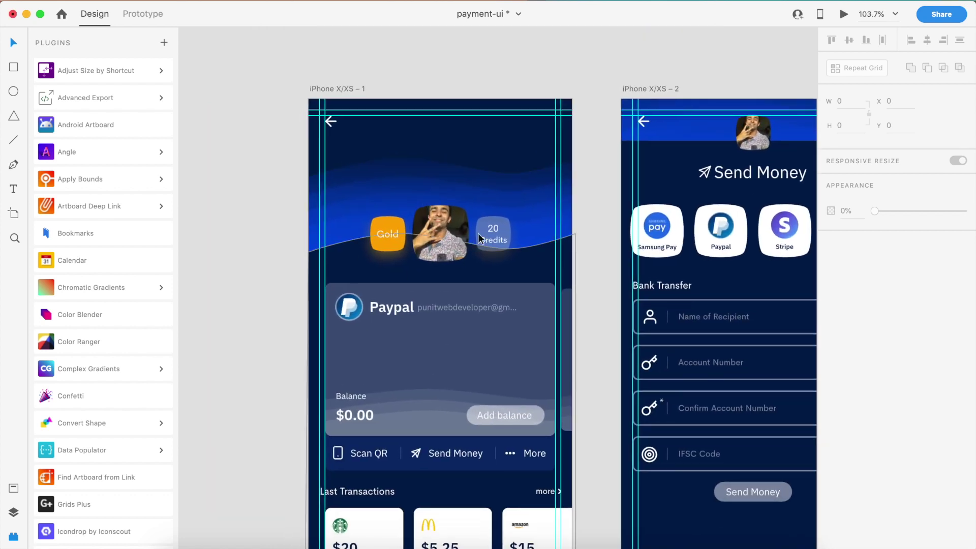
{"action": "scroll", "coordinate": [381, 277], "scroll_direction": "down", "scroll_amount": 10}
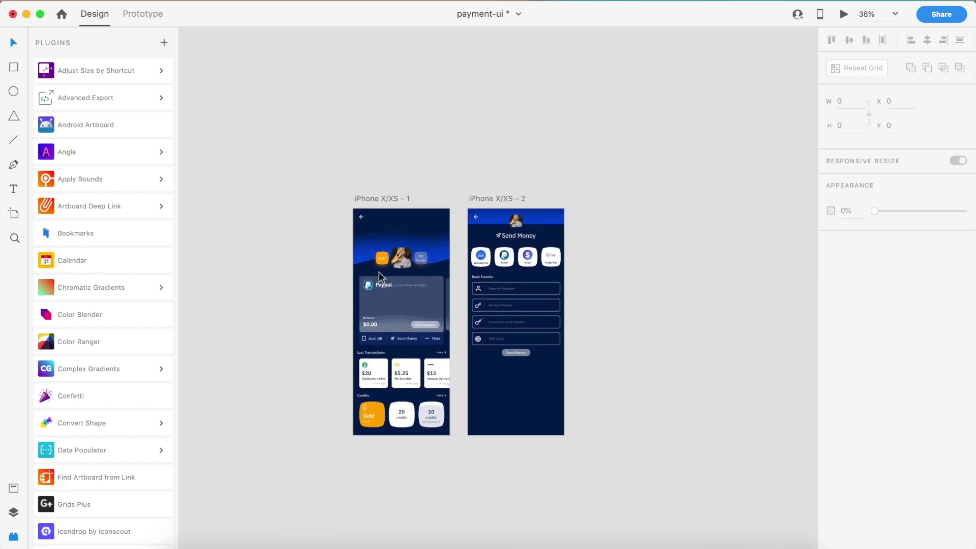
Move iPhone X/XS – 2 right to X 1629, then return to the Home screen view
{"action": "left_click_drag", "start_coordinate": [448, 178], "coordinate": [752, 177]}
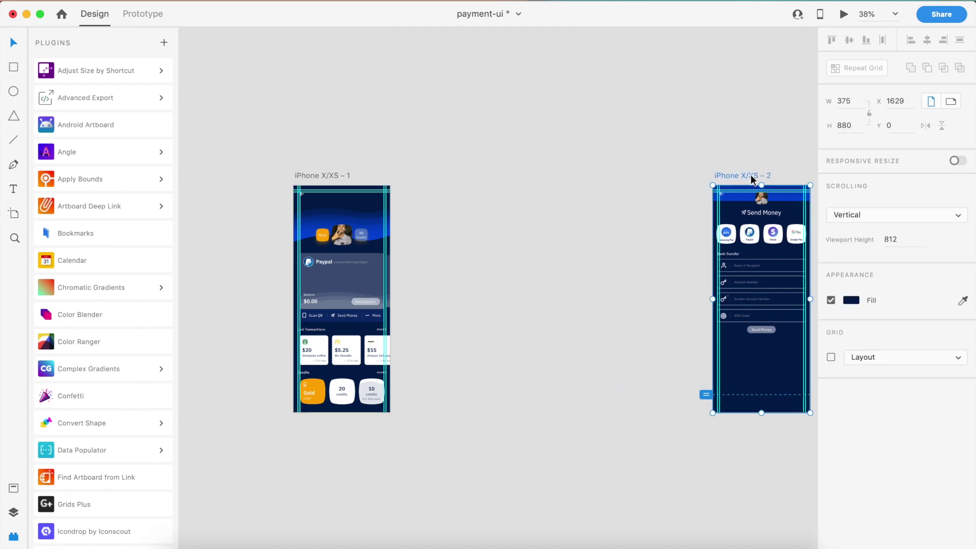
{"action": "scroll", "coordinate": [752, 179], "scroll_direction": "right", "scroll_amount": 10}
{"action": "key", "text": "super+3"}
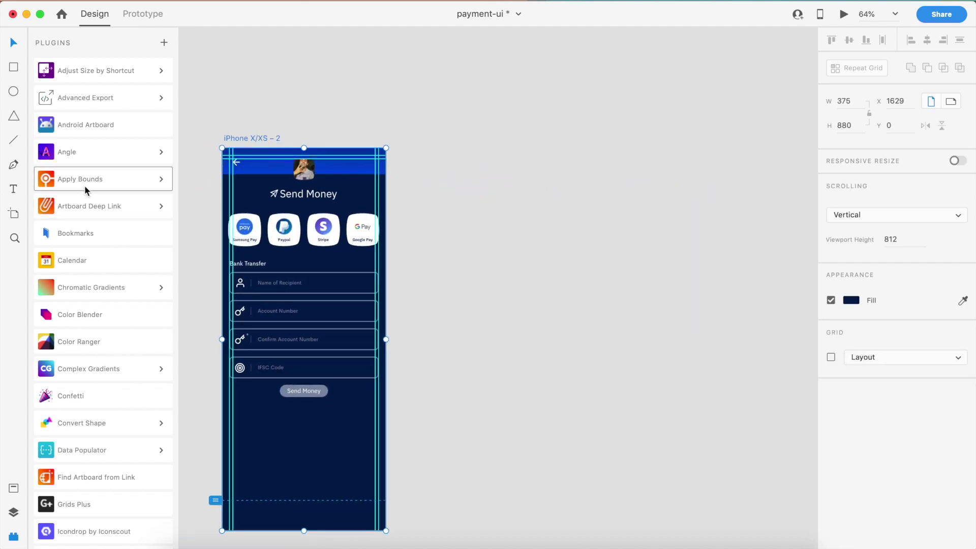
{"action": "left_click", "coordinate": [112, 239]}
{"action": "left_click", "coordinate": [435, 136]}
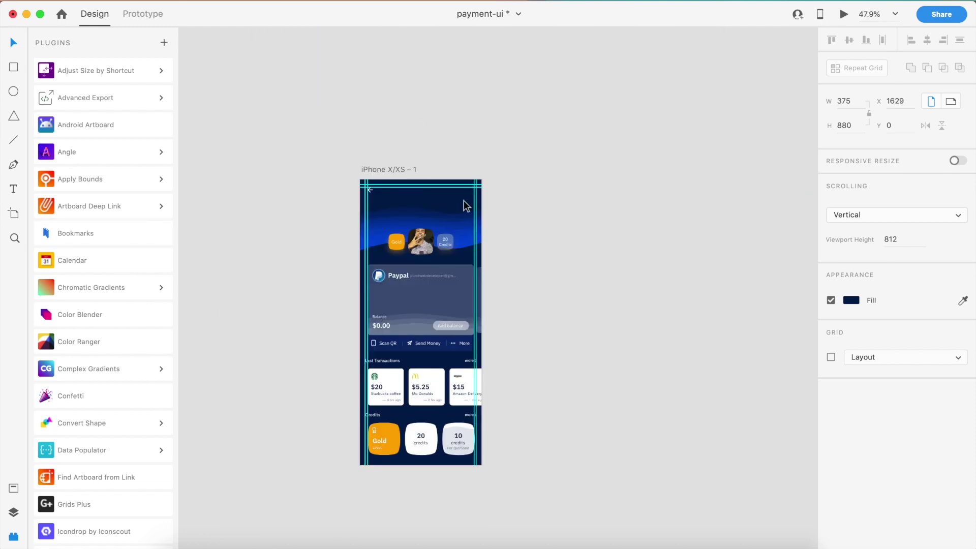
{"action": "scroll", "coordinate": [464, 218], "scroll_direction": "down", "scroll_amount": 5}
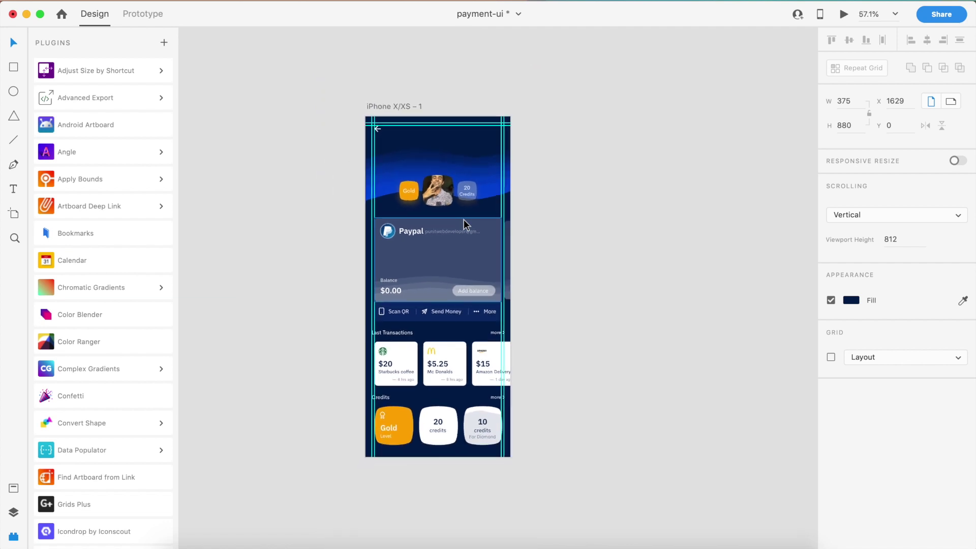
{"action": "left_click", "coordinate": [137, 231]}
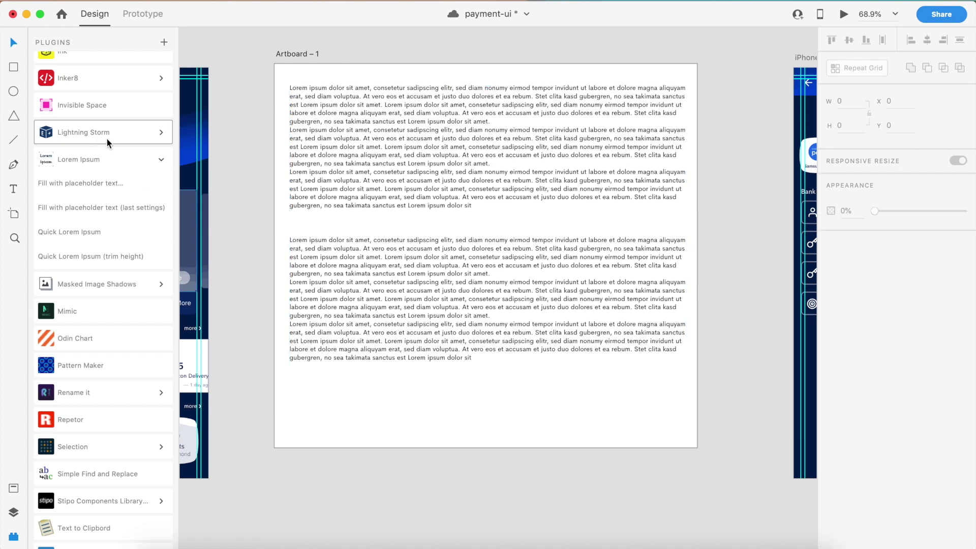
Collapse the Lorem Ipsum plugin commands and select the upper placeholder text block
{"action": "left_click", "coordinate": [120, 158]}
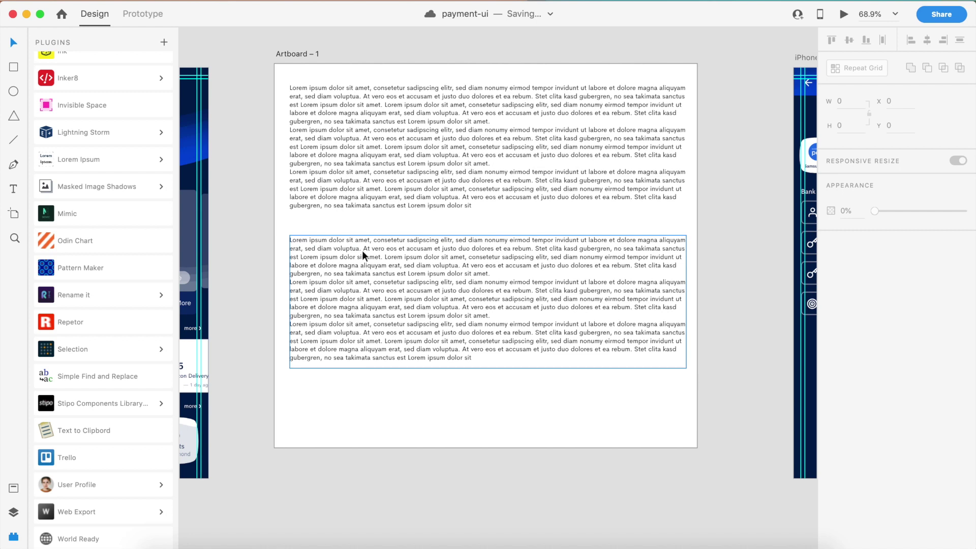
{"action": "left_click", "coordinate": [393, 174]}
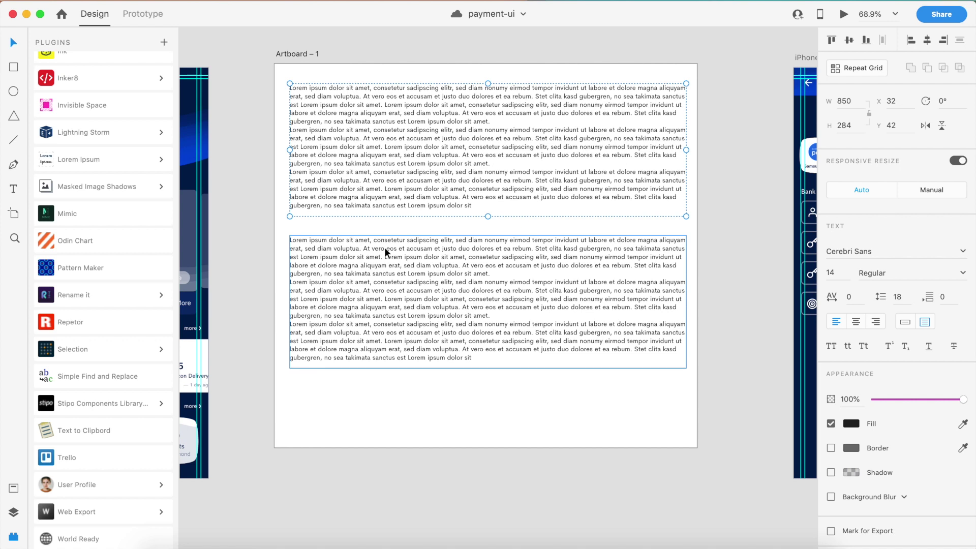
Copy the upper placeholder text block's text to the clipboard
{"action": "left_click", "coordinate": [284, 229]}
{"action": "left_click", "coordinate": [352, 195]}
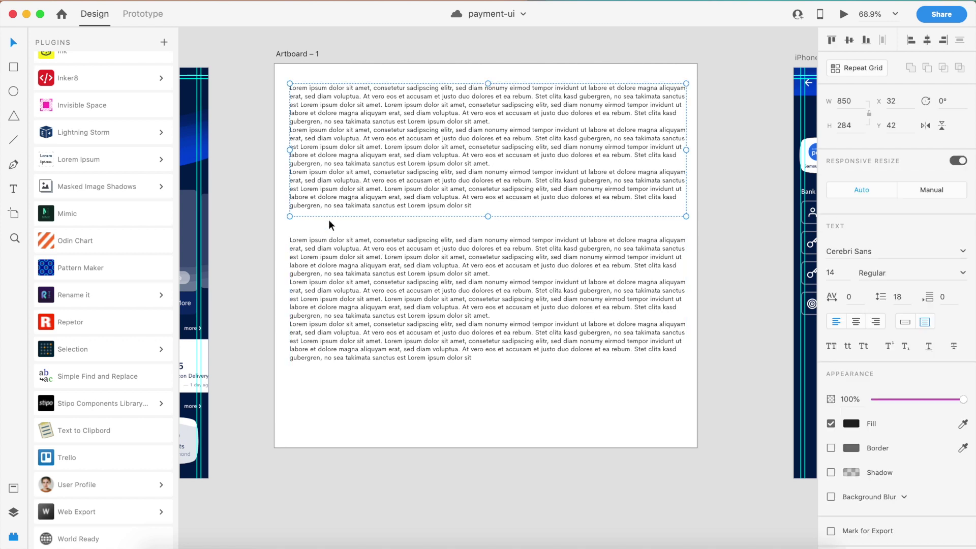
{"action": "left_click", "coordinate": [122, 435]}
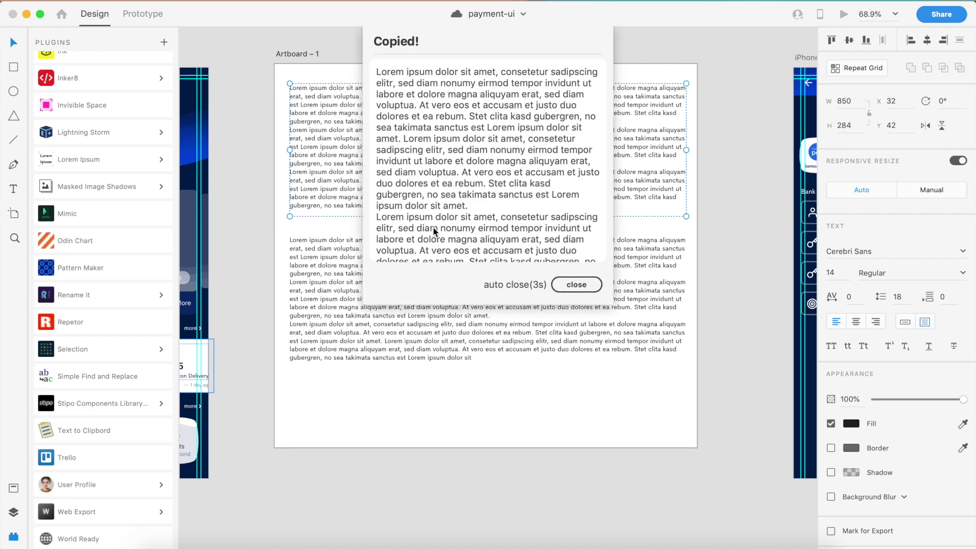
{"action": "scroll", "coordinate": [435, 232], "scroll_direction": "down", "scroll_amount": 5}
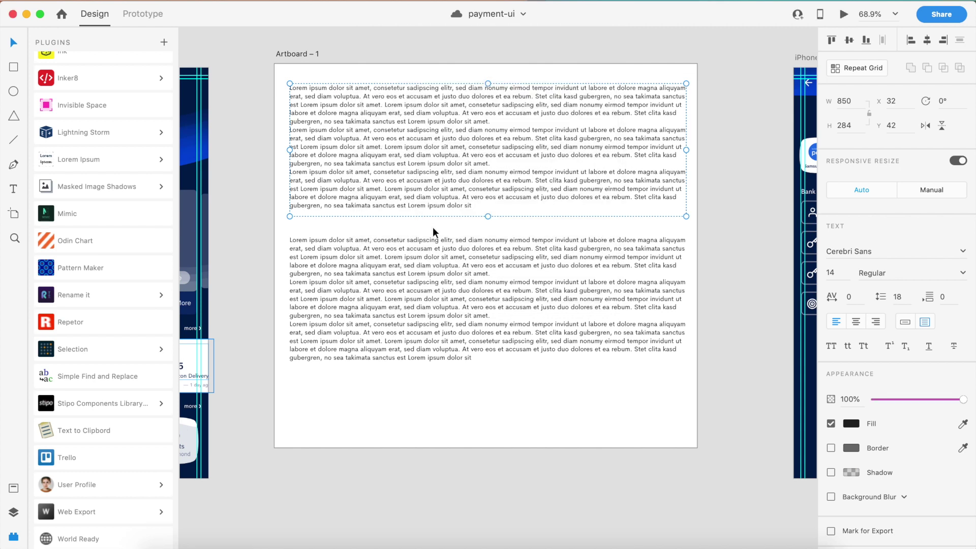
Draw a new text area below the paragraphs and paste the Lorem ipsum text into it
{"action": "left_click", "coordinate": [478, 410]}
{"action": "scroll", "coordinate": [481, 421], "scroll_direction": "down", "scroll_amount": 1}
{"action": "key", "text": "t"}
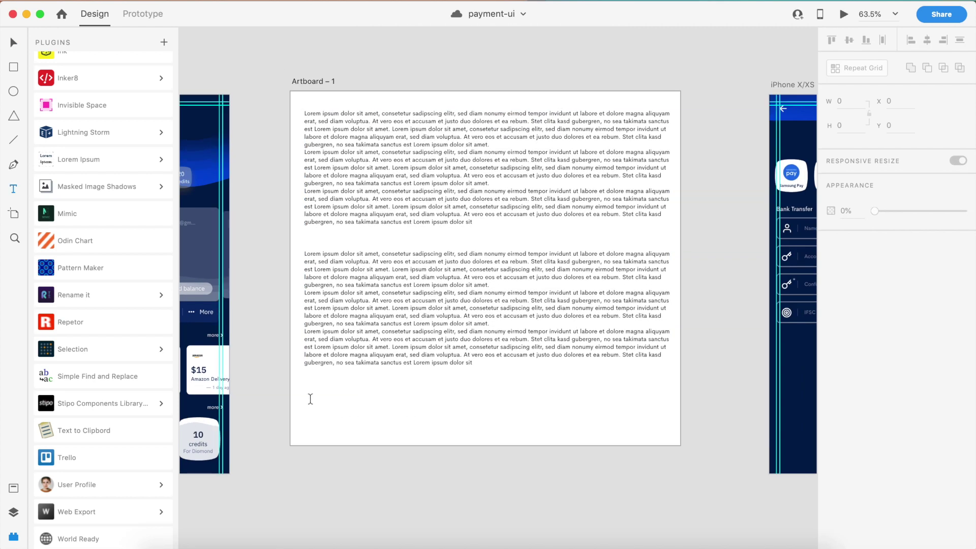
{"action": "left_click_drag", "start_coordinate": [305, 401], "coordinate": [692, 523]}
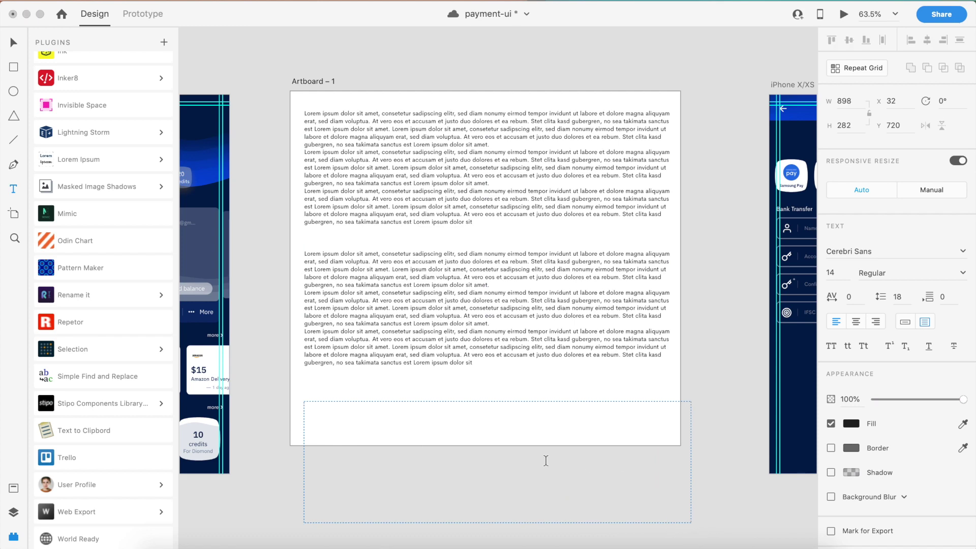
{"action": "key", "text": "super+v"}
{"action": "key", "text": "Escape"}
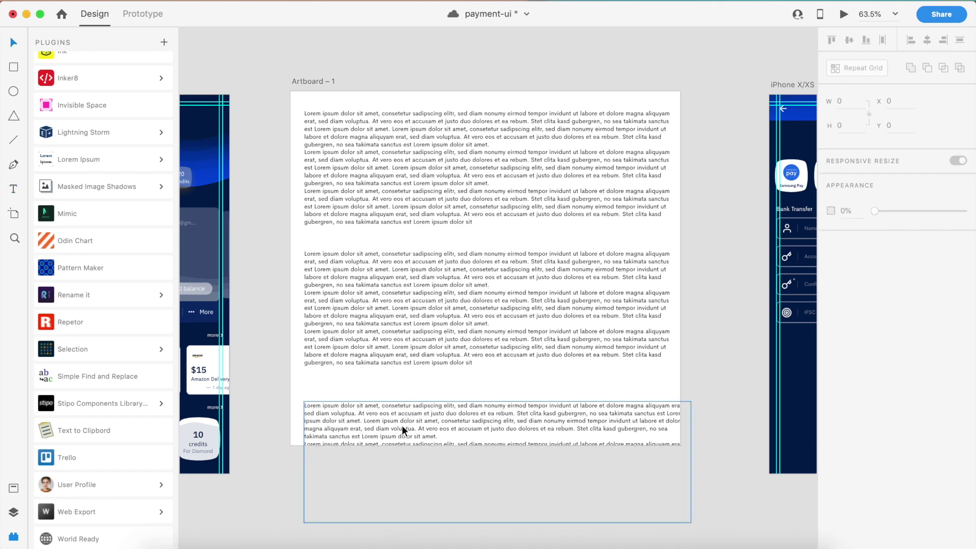
{"action": "left_click", "coordinate": [382, 271]}
Copy the two upper blocks' text with Text to Clipbord in 'position' order
{"action": "left_click", "coordinate": [416, 169], "text": "shift"}
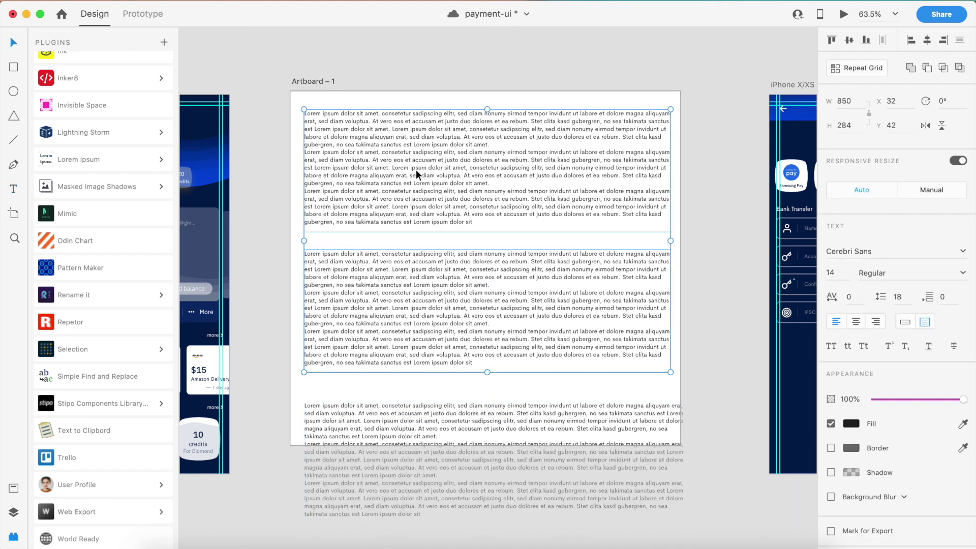
{"action": "left_click", "coordinate": [136, 431]}
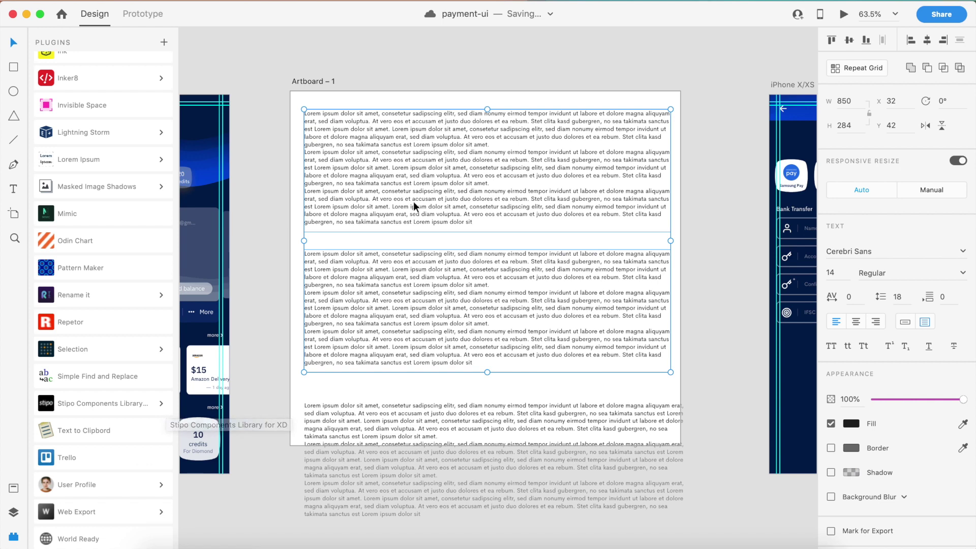
{"action": "left_click", "coordinate": [126, 432]}
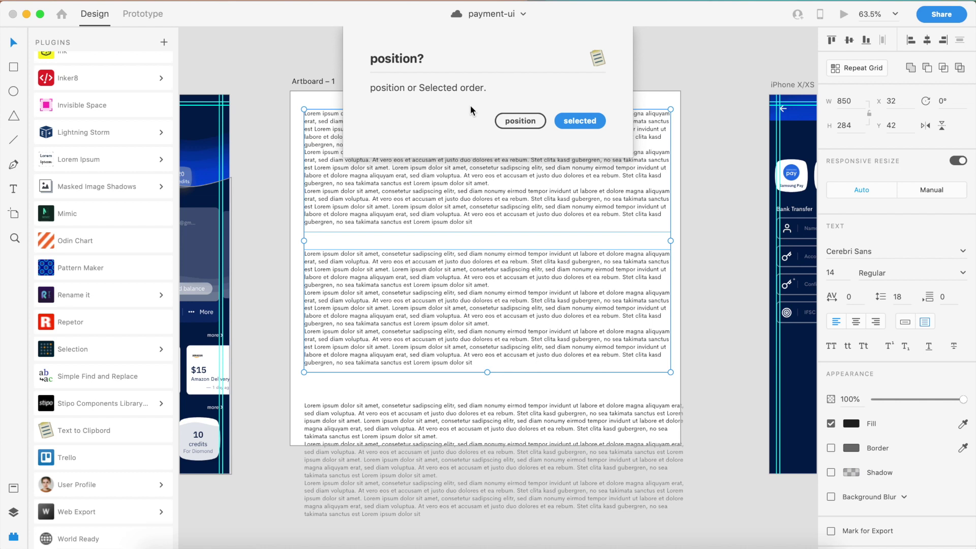
{"action": "left_click", "coordinate": [511, 121]}
{"action": "scroll", "coordinate": [447, 163], "scroll_direction": "down", "scroll_amount": 3}
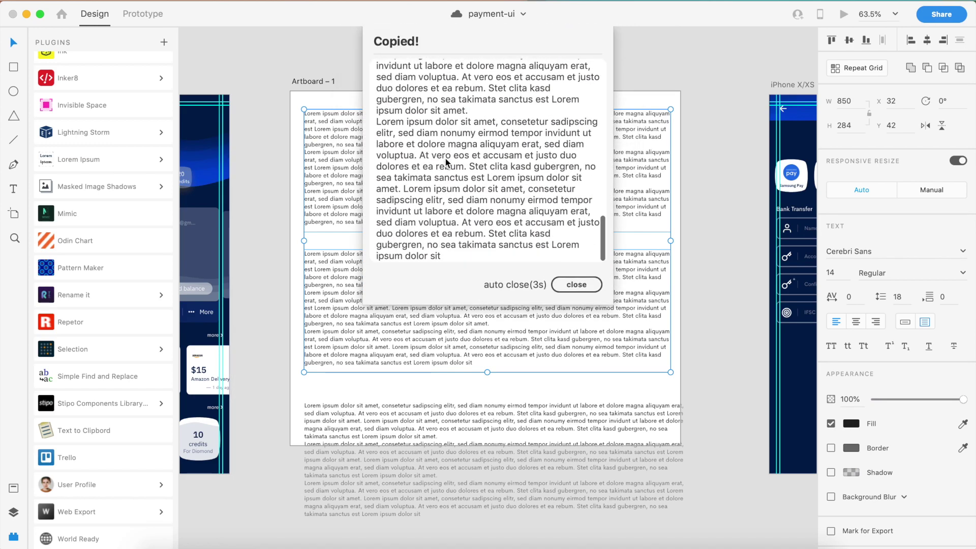
{"action": "scroll", "coordinate": [484, 148], "scroll_direction": "up", "scroll_amount": 5}
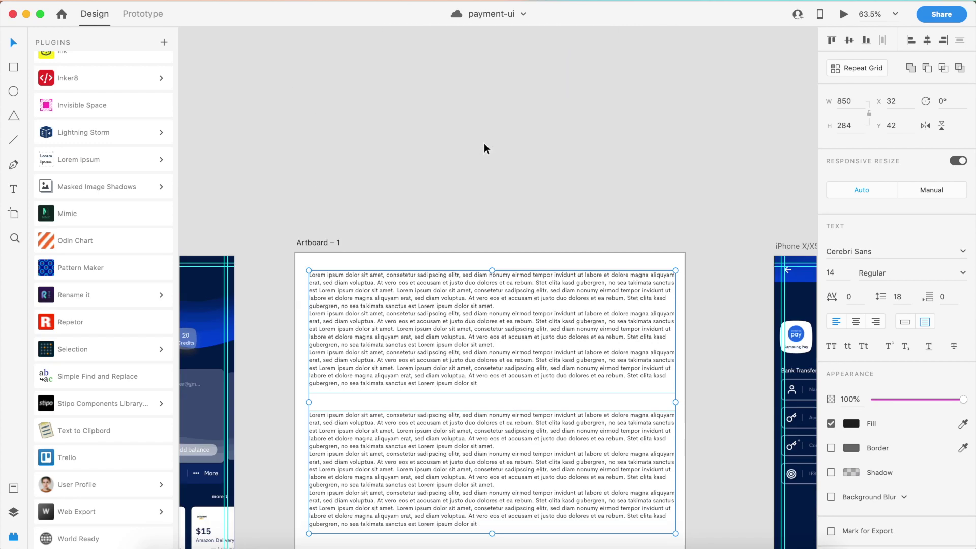
{"action": "scroll", "coordinate": [484, 143], "scroll_direction": "down", "scroll_amount": 10}
Replace the bottom text block's content with the copied text
{"action": "left_click", "coordinate": [449, 230]}
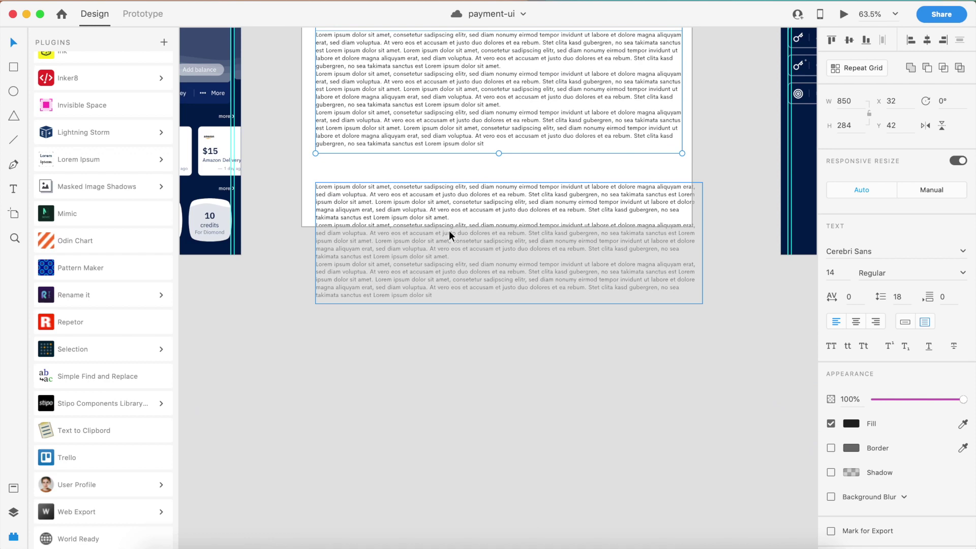
{"action": "double_click", "coordinate": [411, 217]}
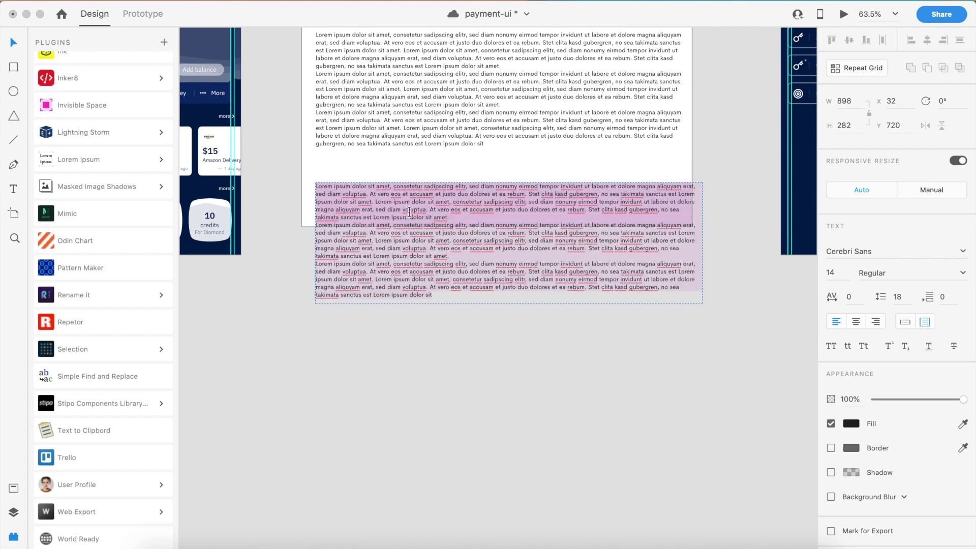
{"action": "key", "text": "super+v"}
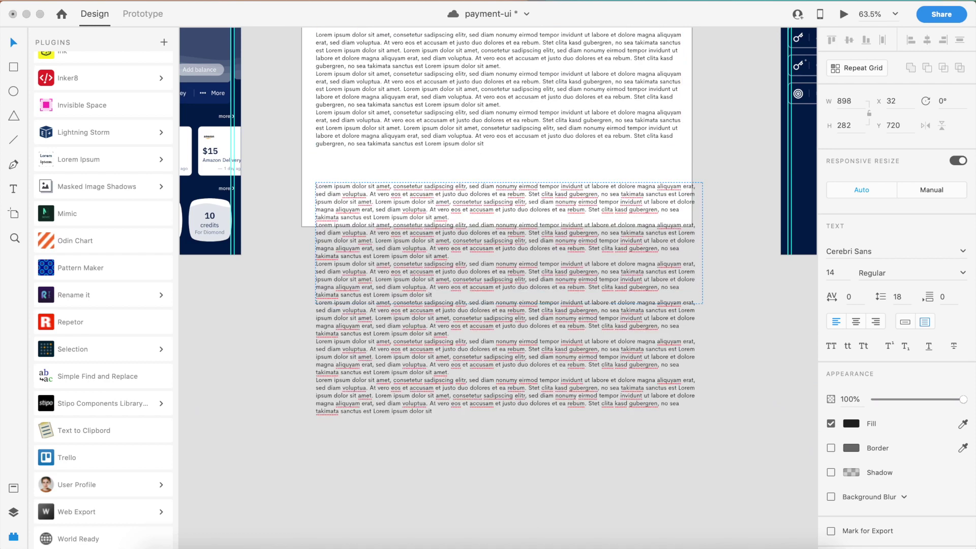
{"action": "key", "text": "Escape"}
{"action": "scroll", "coordinate": [434, 421], "scroll_direction": "up", "scroll_amount": 3}
{"action": "scroll", "coordinate": [442, 188], "scroll_direction": "up", "scroll_amount": 3}
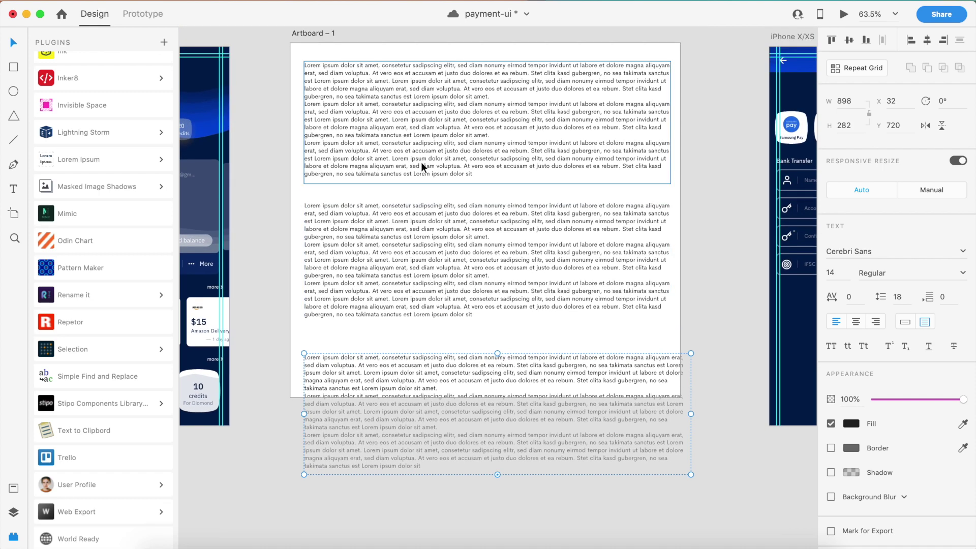
Select the top and middle text blocks and save the payment-ui document
{"action": "left_click", "coordinate": [394, 272]}
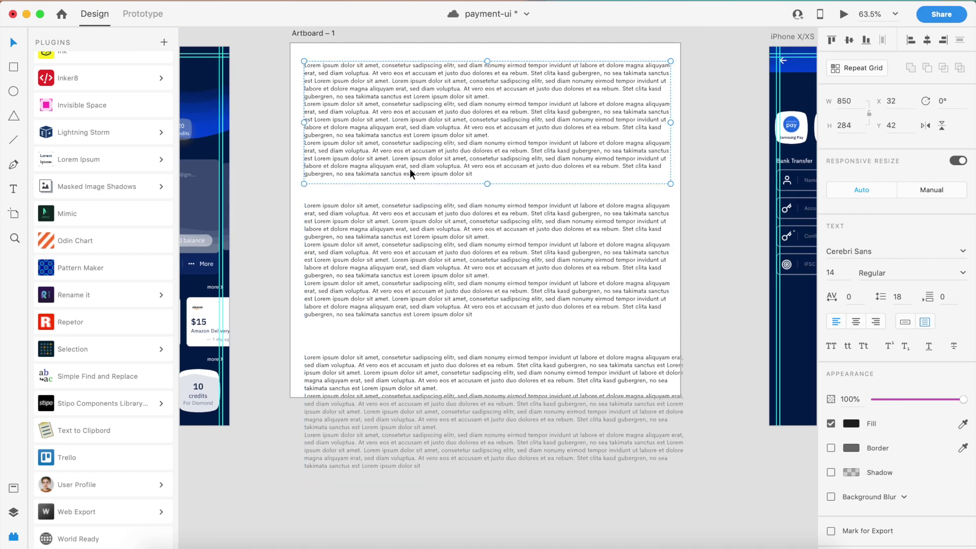
{"action": "left_click", "coordinate": [440, 132]}
{"action": "left_click", "coordinate": [440, 266], "text": "shift"}
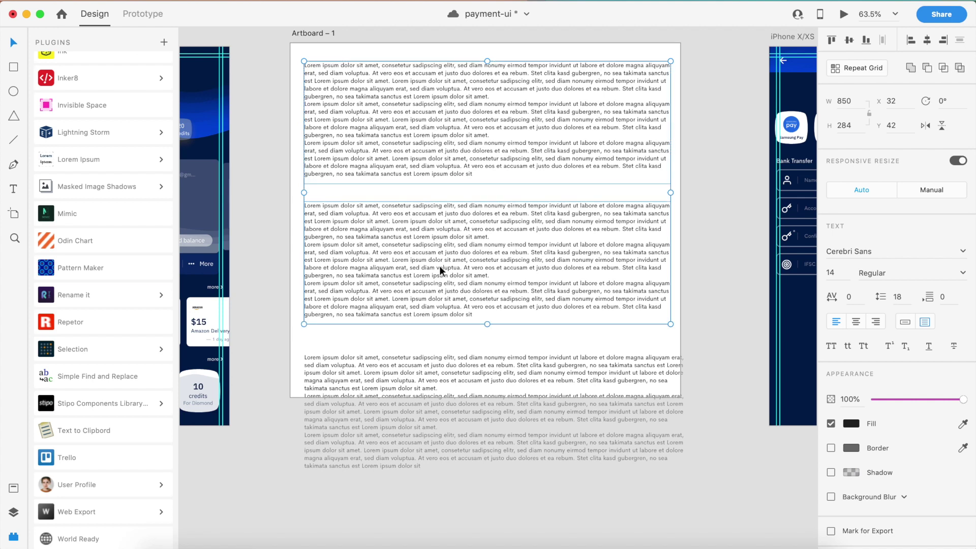
{"action": "key", "text": "super+s"}
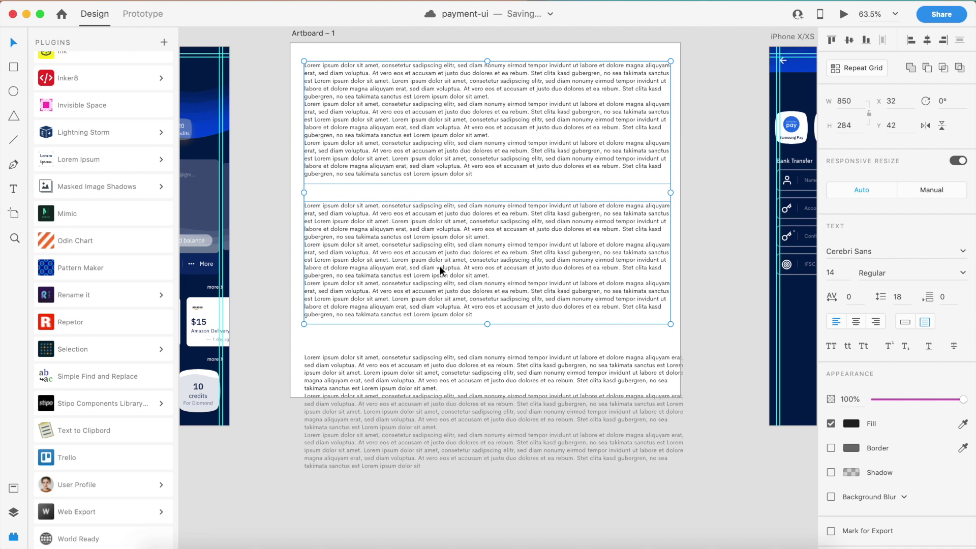
Copy all three blocks' text with Text to Clipbord in 'selected' order
{"action": "left_click", "coordinate": [340, 399]}
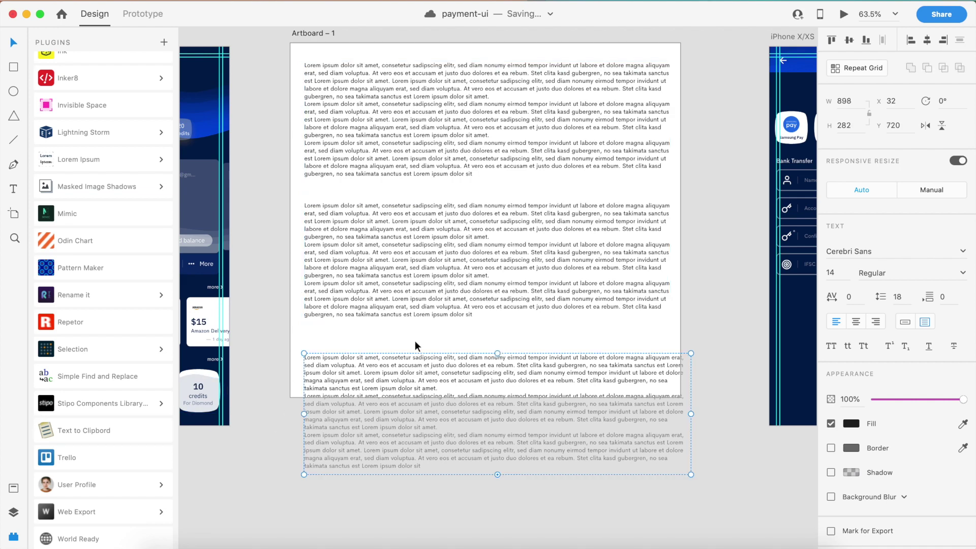
{"action": "left_click", "coordinate": [399, 278], "text": "shift"}
{"action": "left_click", "coordinate": [410, 97], "text": "shift"}
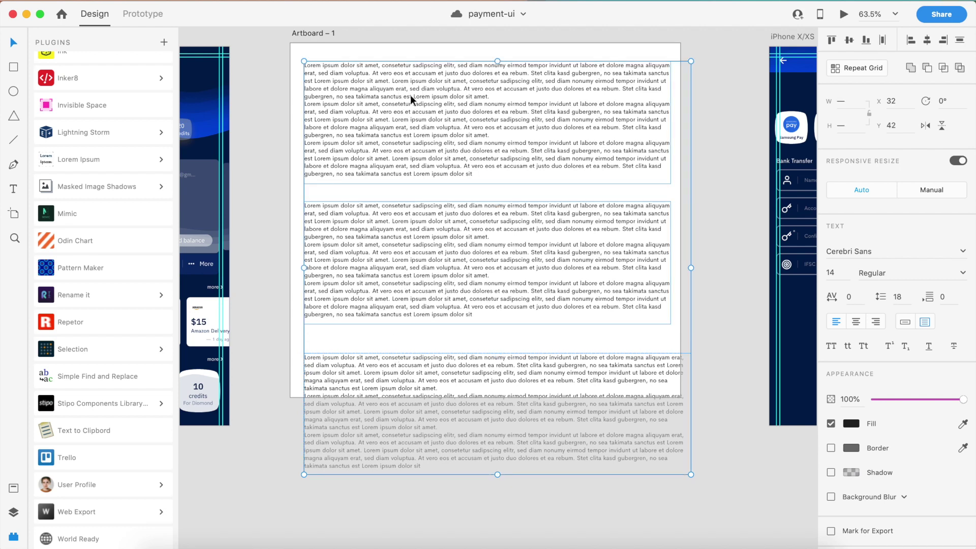
{"action": "left_click", "coordinate": [110, 425]}
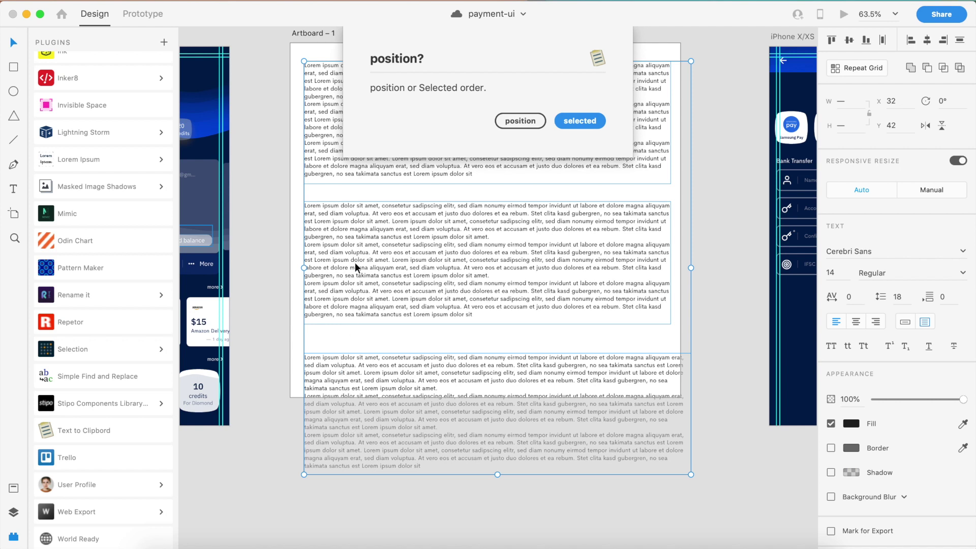
{"action": "left_click", "coordinate": [588, 123]}
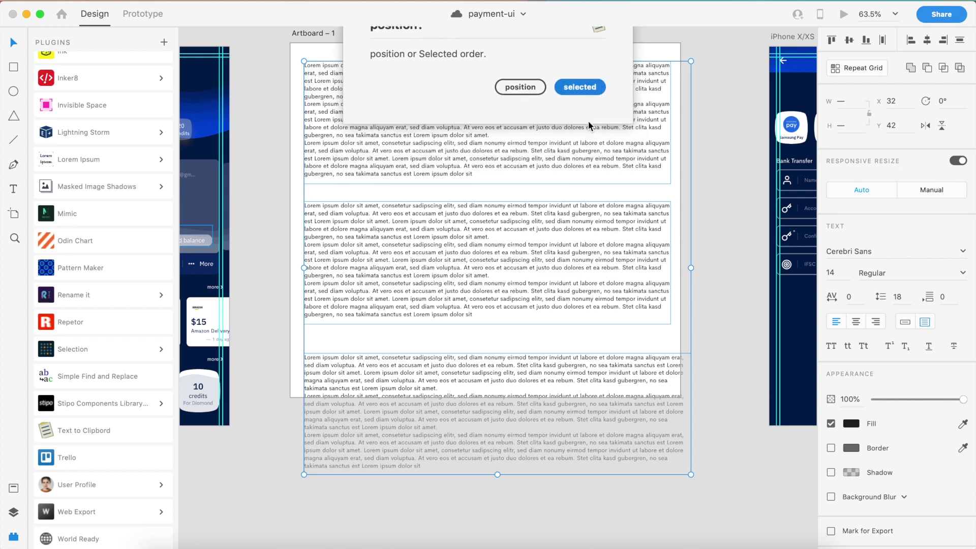
{"action": "scroll", "coordinate": [541, 234], "scroll_direction": "down", "scroll_amount": 5}
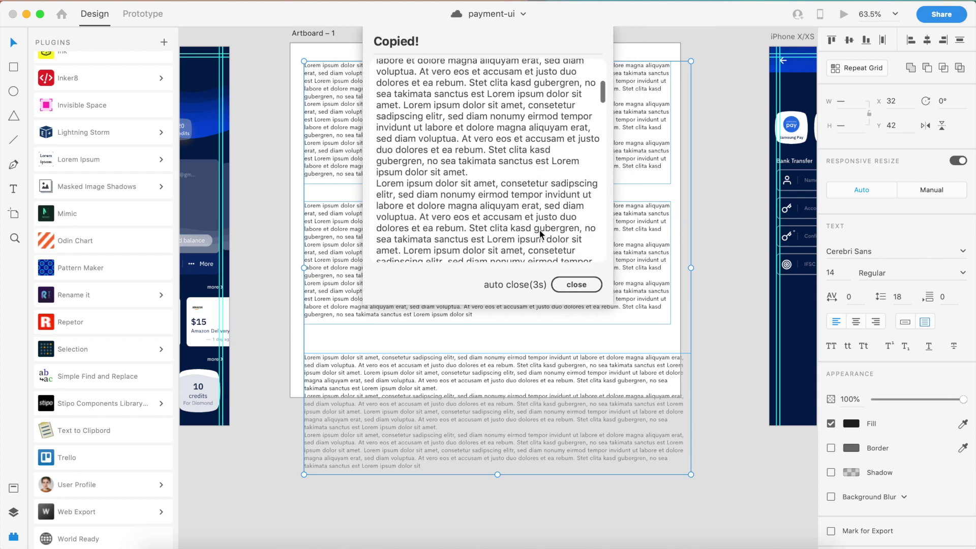
{"action": "scroll", "coordinate": [541, 234], "scroll_direction": "down", "scroll_amount": 3}
{"action": "left_click", "coordinate": [709, 213]}
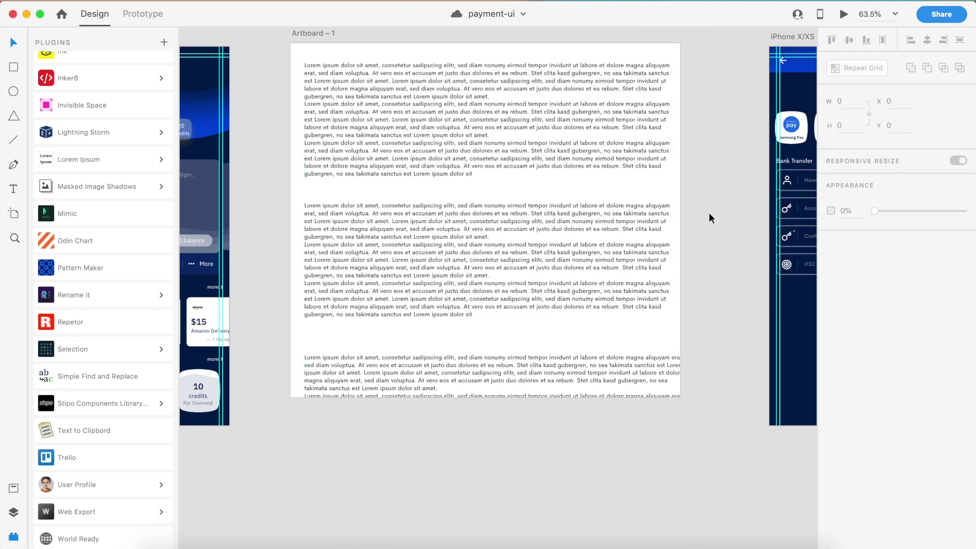
{"action": "scroll", "coordinate": [709, 212], "scroll_direction": "right", "scroll_amount": 2}
{"action": "scroll", "coordinate": [705, 236], "scroll_direction": "down", "scroll_amount": 3}
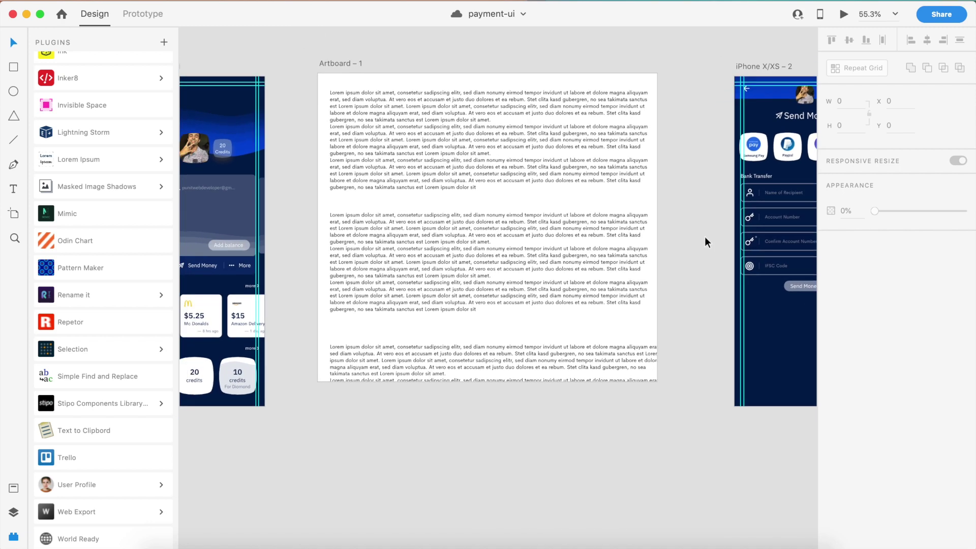
Delete all three text blocks and fit the empty Artboard – 1 in view
{"action": "left_click", "coordinate": [443, 370]}
{"action": "left_click", "coordinate": [442, 292], "text": "shift"}
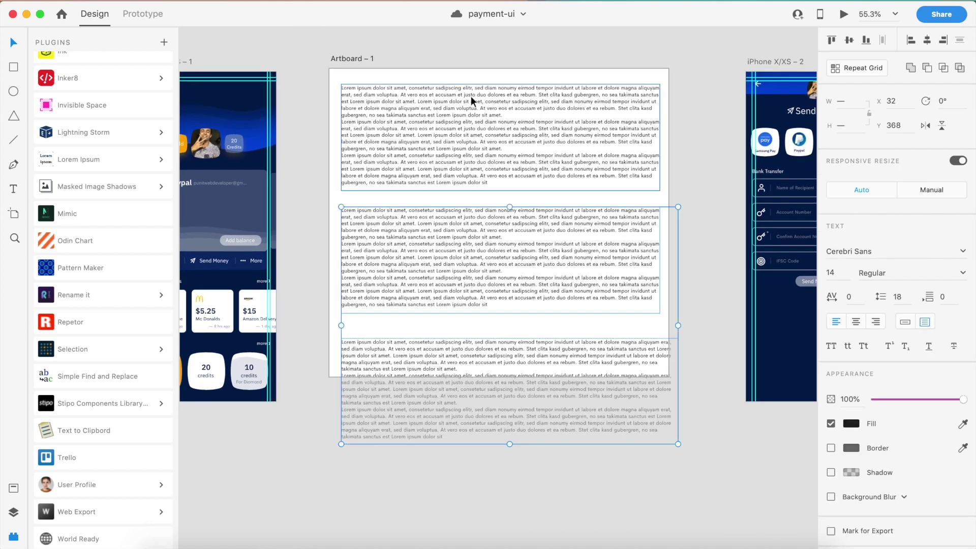
{"action": "left_click", "coordinate": [471, 96], "text": "shift"}
{"action": "key", "text": "Delete"}
{"action": "key", "text": "super+3"}
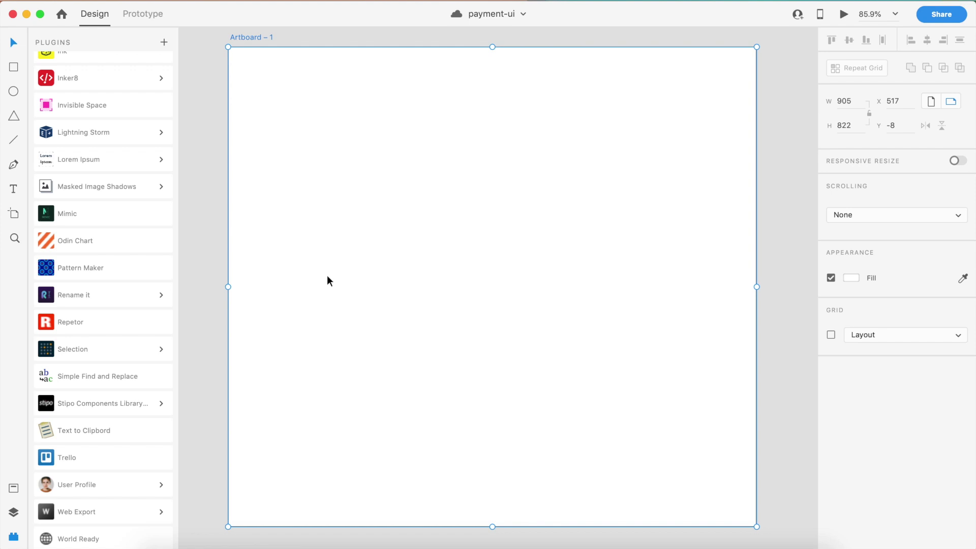
Draw a seven-anchor zigzag path down the artboard's left side with the Pen tool
{"action": "key", "text": "p"}
{"action": "left_click_drag", "start_coordinate": [327, 245], "coordinate": [313, 252]}
{"action": "left_click", "coordinate": [315, 264]}
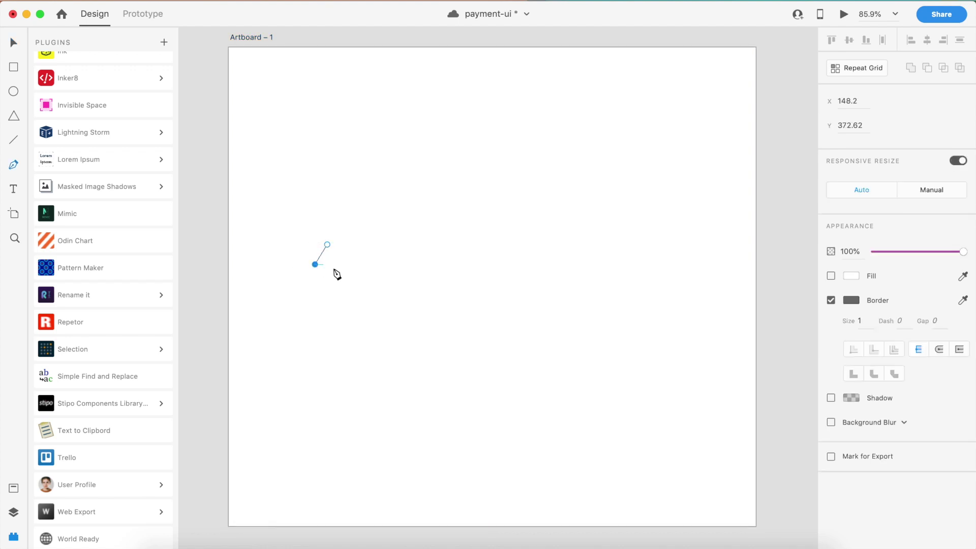
{"action": "left_click", "coordinate": [366, 272]}
{"action": "left_click", "coordinate": [338, 290]}
{"action": "left_click", "coordinate": [387, 325]}
{"action": "left_click", "coordinate": [366, 335]}
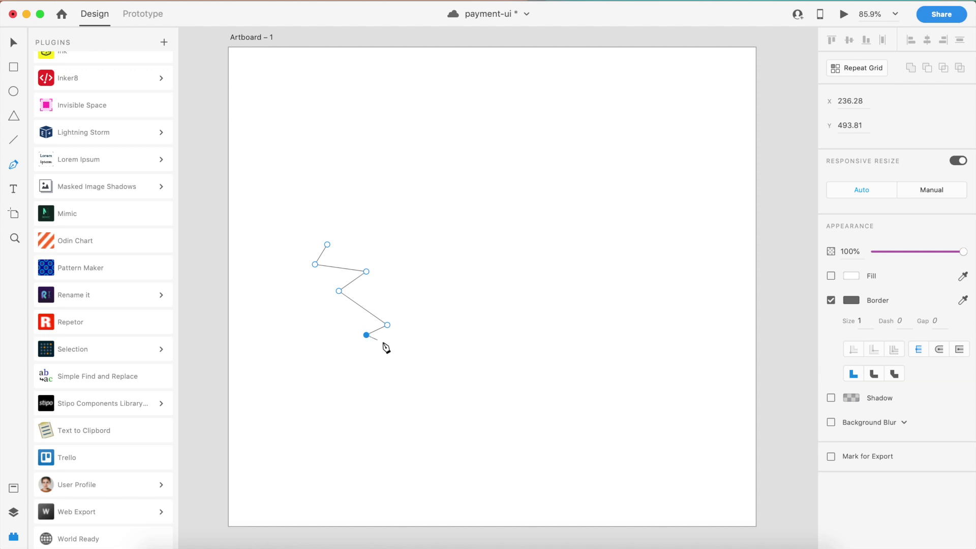
{"action": "left_click", "coordinate": [402, 356]}
{"action": "key", "text": "Escape"}
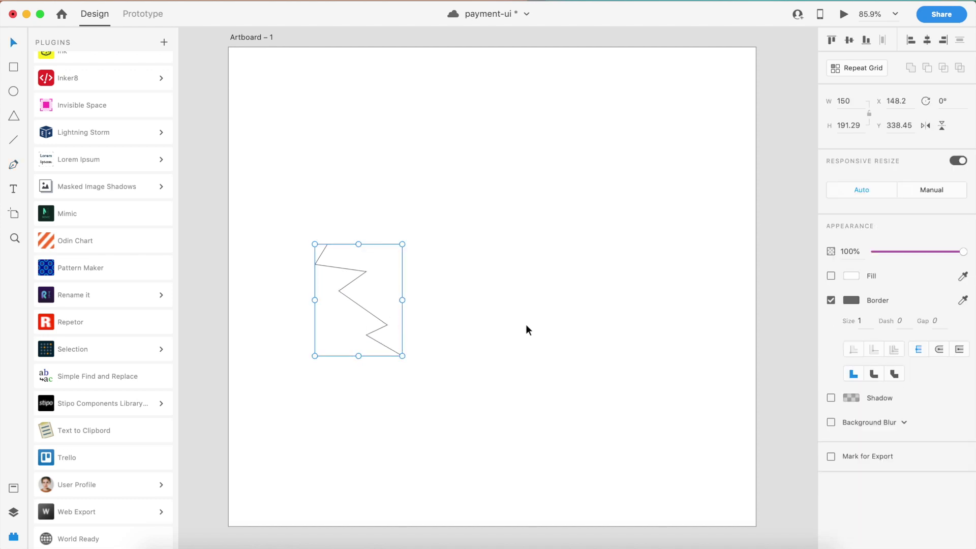
Set the zigzag path's border to red #FF1717 at size 3
{"action": "left_click", "coordinate": [850, 301]}
{"action": "left_click_drag", "start_coordinate": [778, 282], "coordinate": [784, 202]}
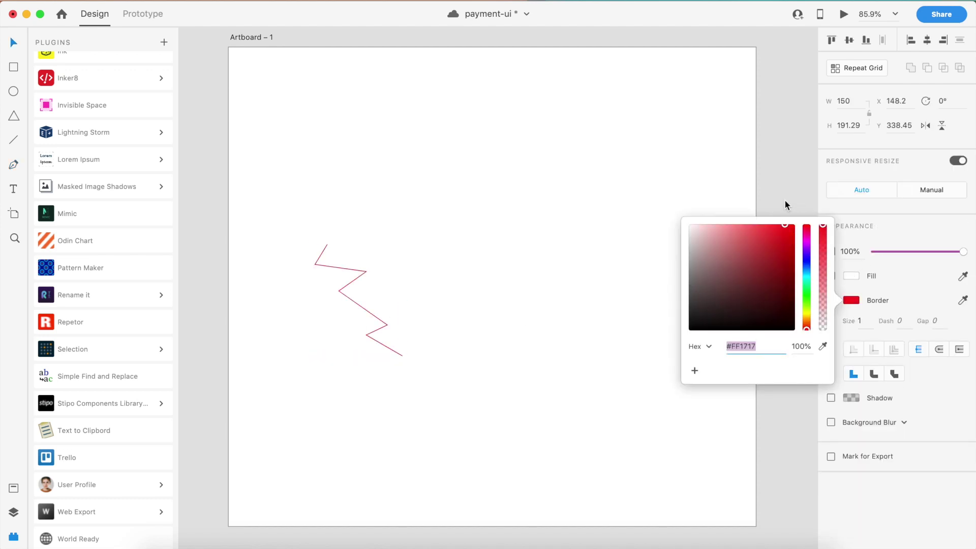
{"action": "key", "text": "Escape"}
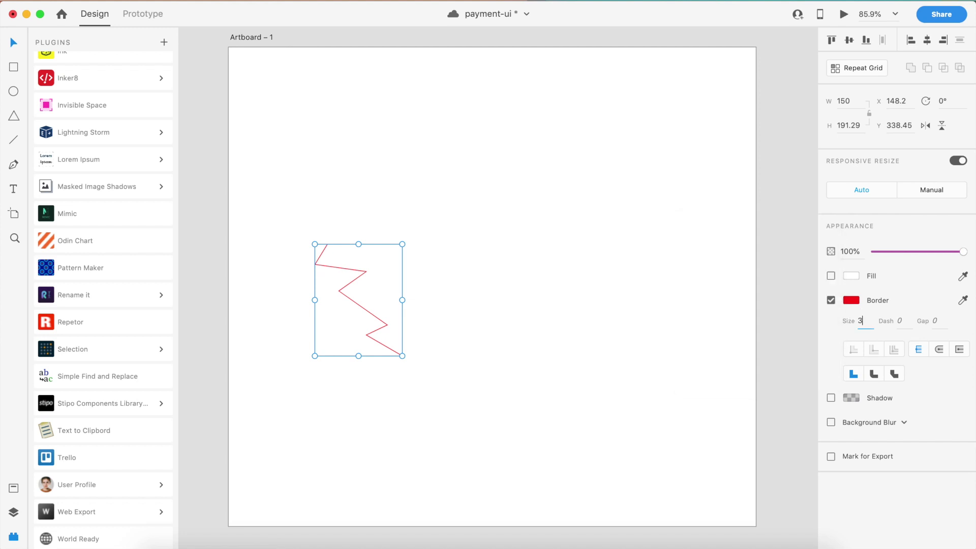
{"action": "key", "text": "Escape"}
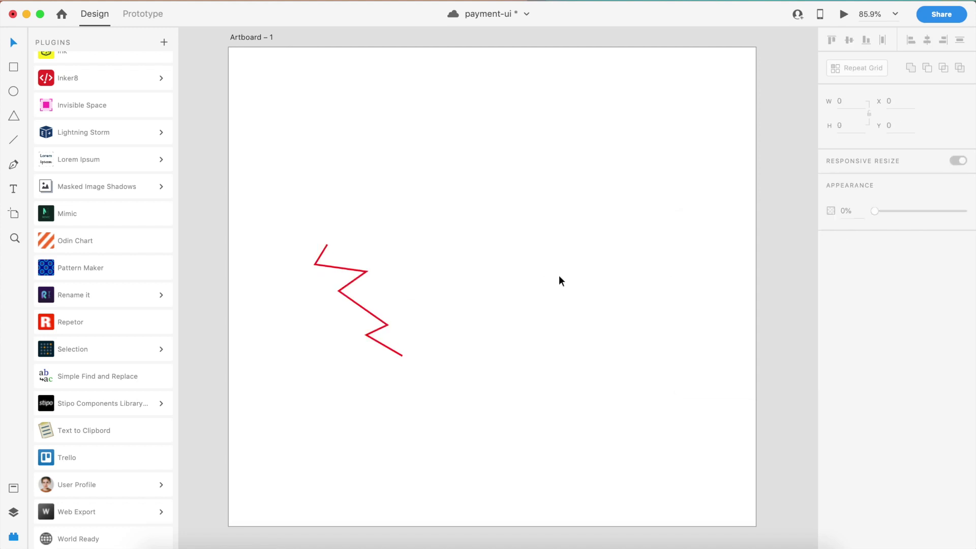
{"action": "left_click", "coordinate": [371, 315]}
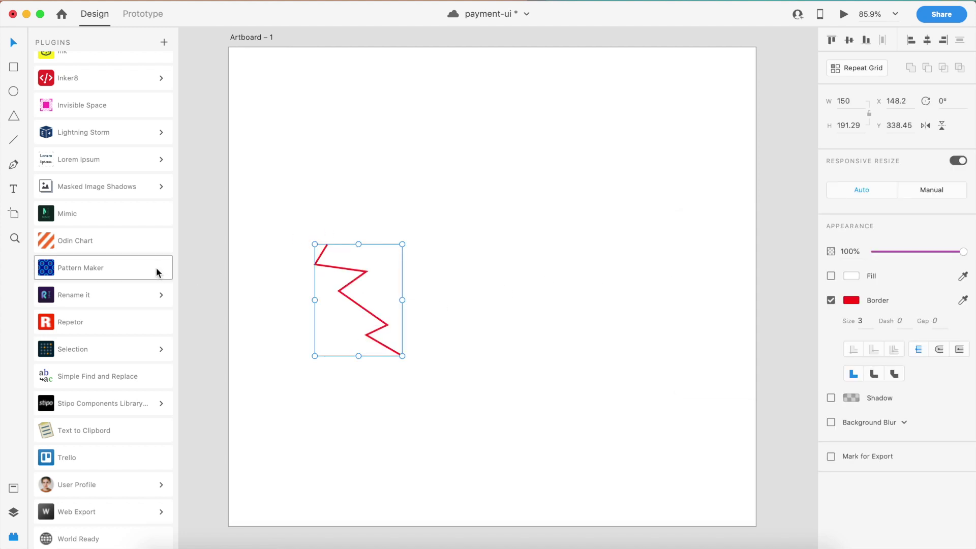
In Pattern Maker, keep Seamless, enter 13 columns and 14 rows, and try applying
{"action": "left_click", "coordinate": [128, 275]}
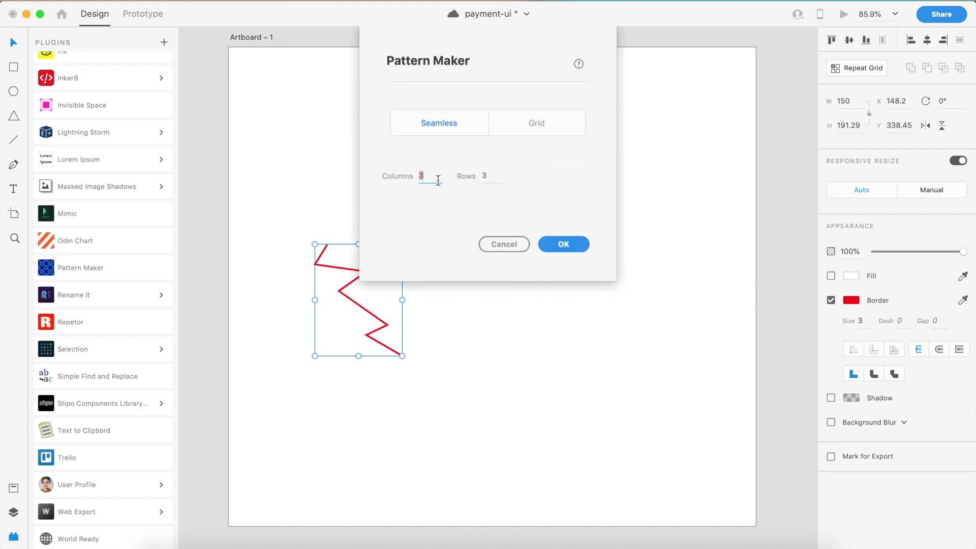
{"action": "left_click", "coordinate": [439, 176]}
{"action": "left_click", "coordinate": [541, 126]}
{"action": "left_click", "coordinate": [446, 121]}
{"action": "left_click", "coordinate": [440, 175]}
{"action": "type", "text": "13"}
{"action": "left_click", "coordinate": [494, 176]}
{"action": "type", "text": "14"}
{"action": "left_click", "coordinate": [563, 249]}
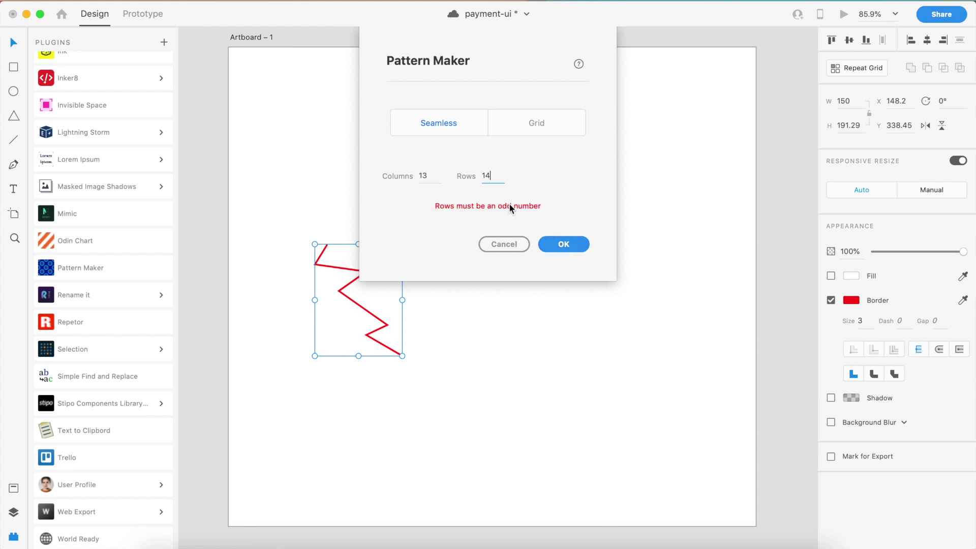
Correct Rows to 15, apply the 13 × 15 seamless pattern, and save the document
{"action": "left_click", "coordinate": [496, 174]}
{"action": "key", "text": "BackSpace"}
{"action": "type", "text": "5"}
{"action": "left_click", "coordinate": [561, 246]}
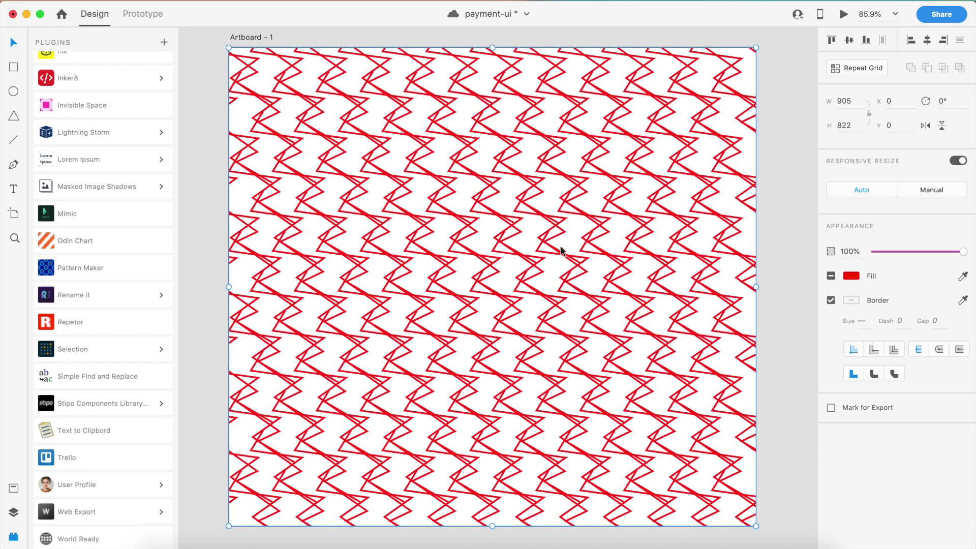
{"action": "scroll", "coordinate": [438, 335], "scroll_direction": "down", "scroll_amount": 3}
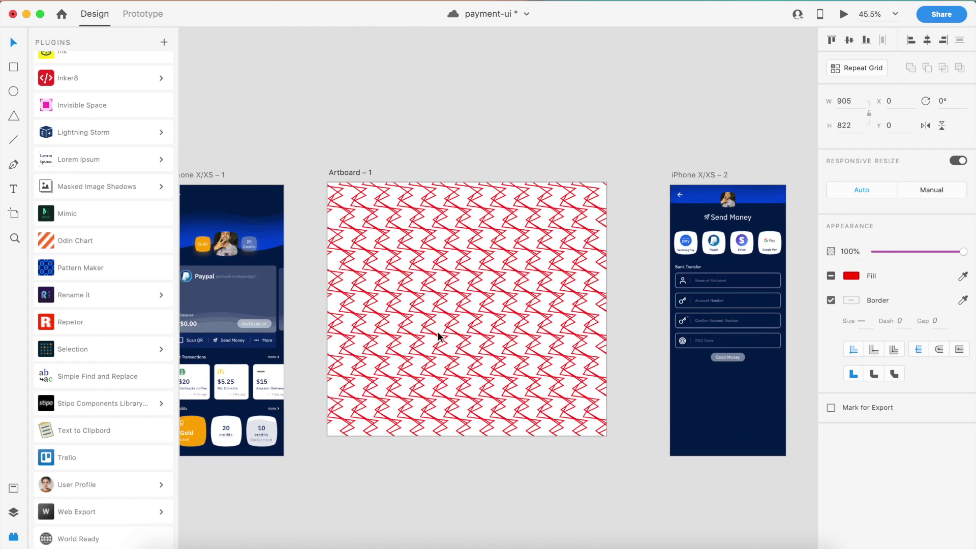
{"action": "scroll", "coordinate": [438, 336], "scroll_direction": "up", "scroll_amount": 6}
{"action": "scroll", "coordinate": [438, 336], "scroll_direction": "up", "scroll_amount": 1}
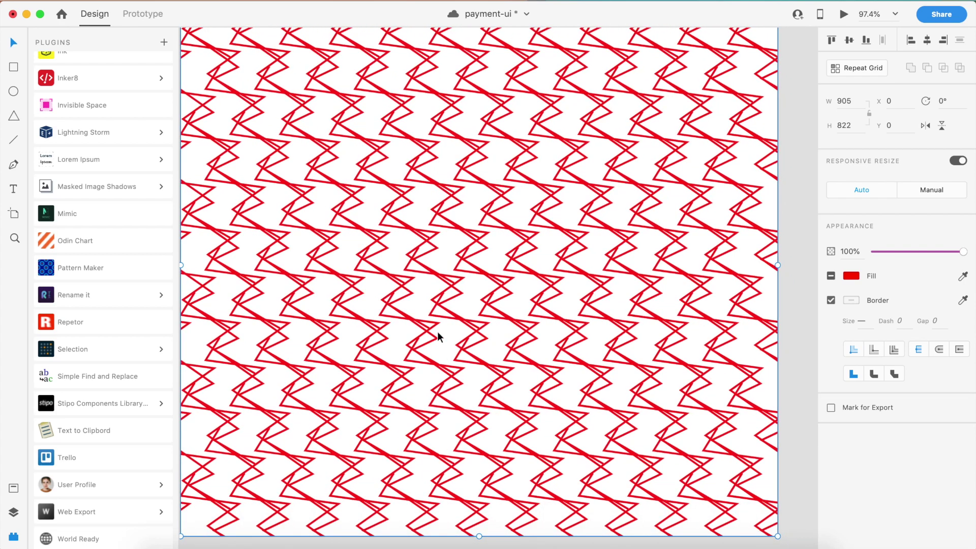
{"action": "scroll", "coordinate": [438, 335], "scroll_direction": "down", "scroll_amount": 2}
{"action": "key", "text": "super+s"}
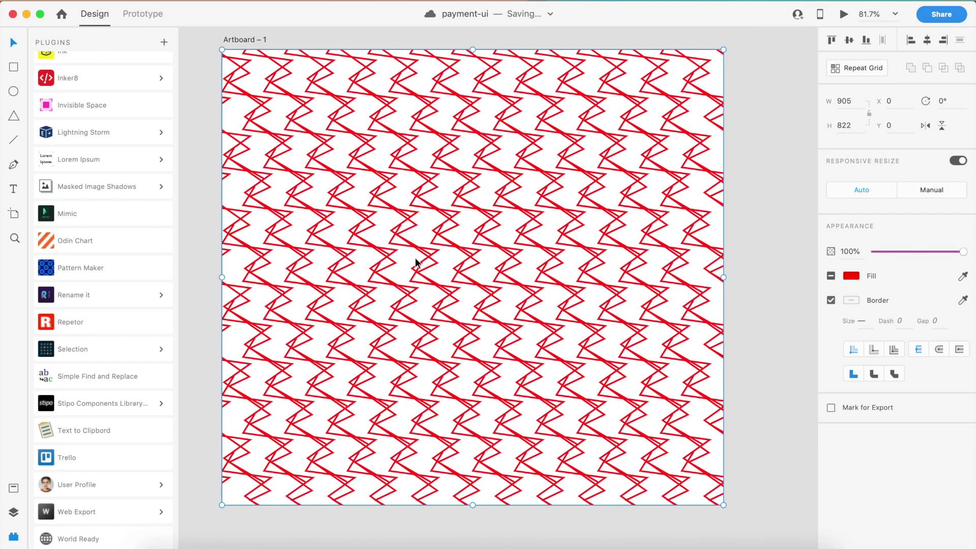
{"action": "key", "text": "Escape"}
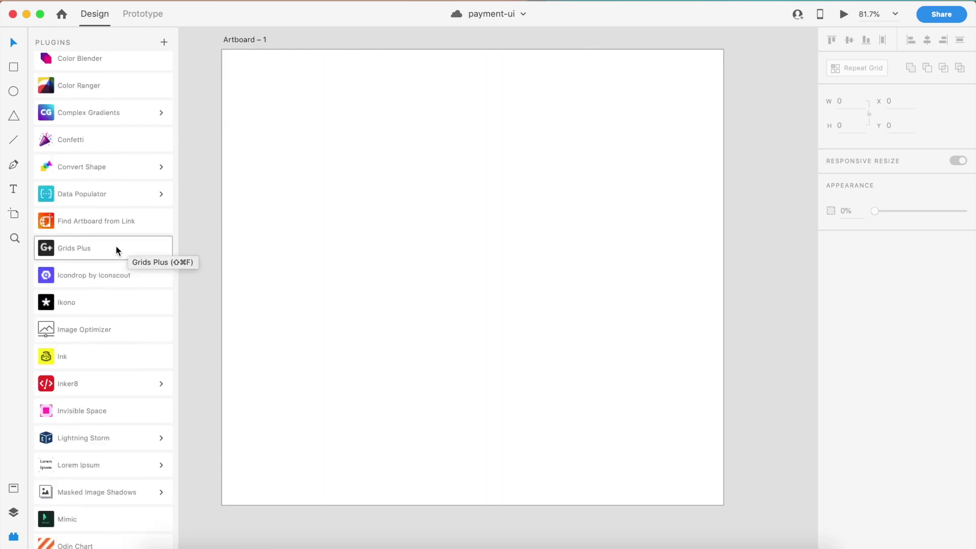
Select the empty Artboard – 1 and launch Grids Plus+ for it with 10 columns
{"action": "left_click", "coordinate": [274, 233]}
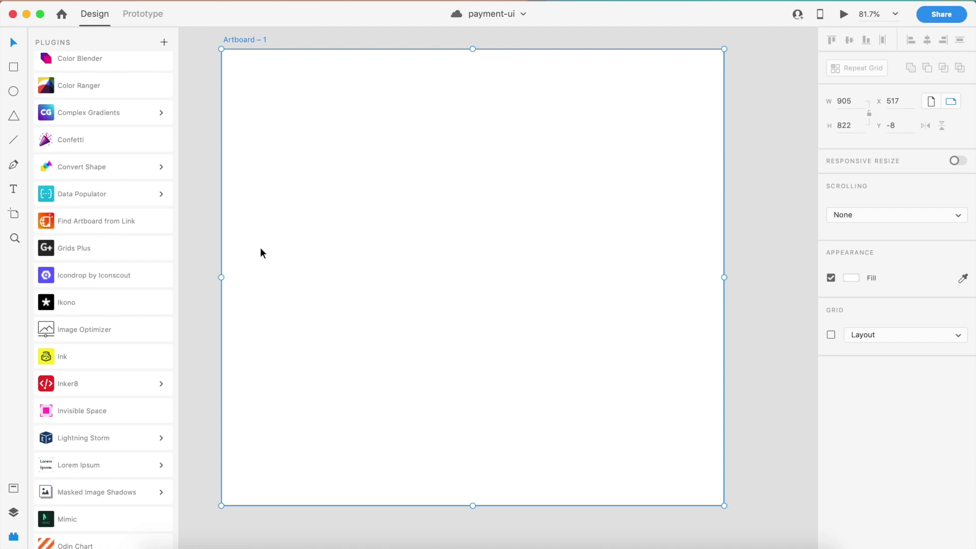
{"action": "left_click", "coordinate": [148, 254]}
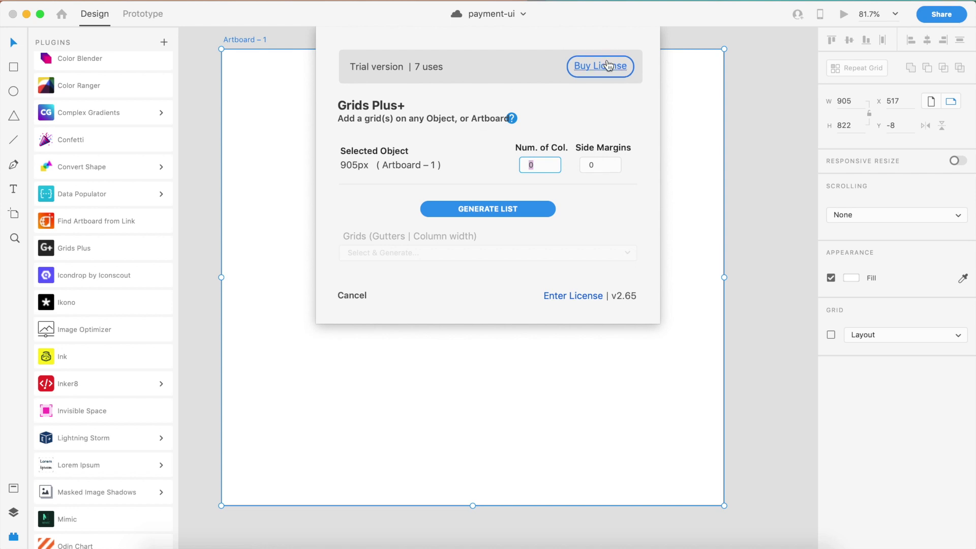
{"action": "left_click", "coordinate": [557, 144]}
Set Grids Plus+ to 10 columns with 20 px side margins
{"action": "left_click", "coordinate": [539, 167]}
{"action": "type", "text": "10"}
{"action": "left_click", "coordinate": [598, 162]}
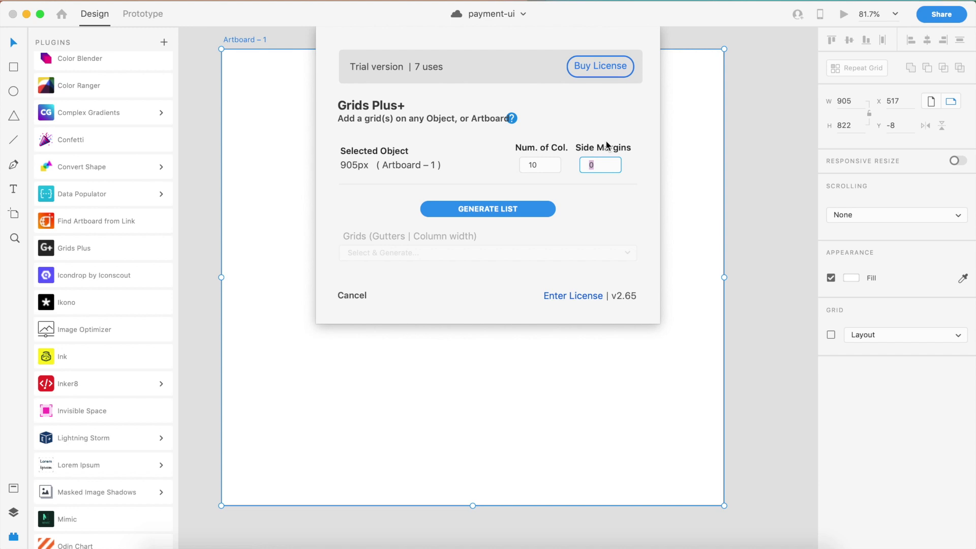
{"action": "type", "text": "20"}
{"action": "left_click", "coordinate": [472, 166]}
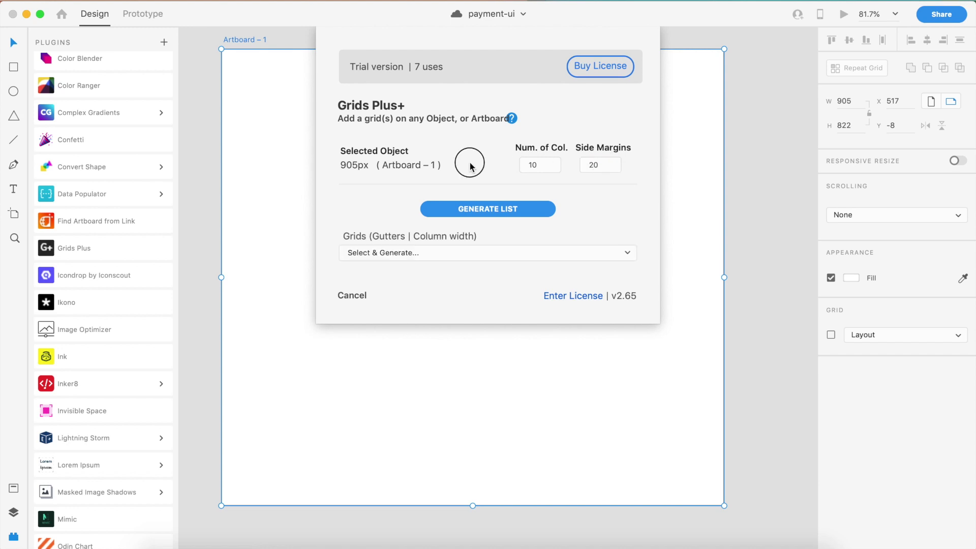
Generate the size list, apply the 75px gutter / 19px column grid, and save
{"action": "left_click", "coordinate": [419, 254]}
{"action": "left_click", "coordinate": [419, 254]}
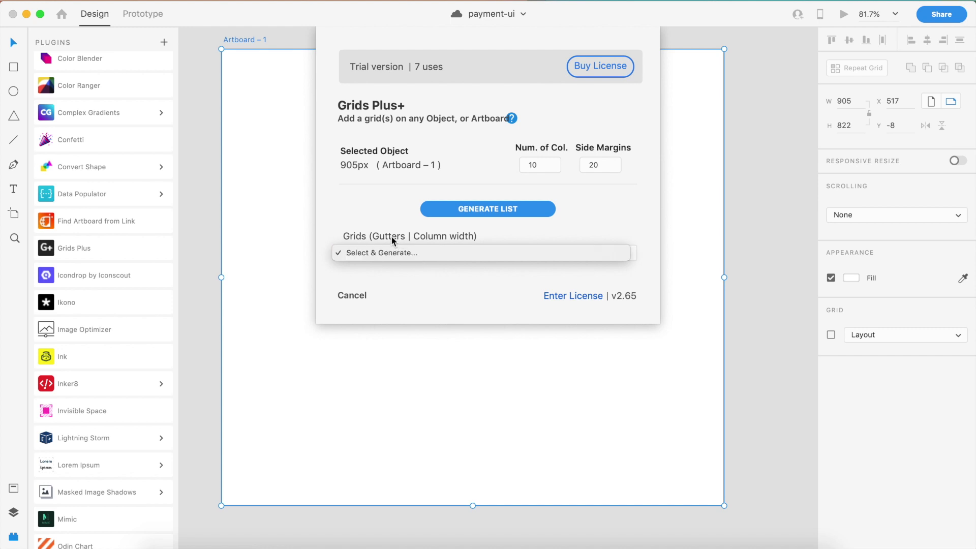
{"action": "left_click", "coordinate": [472, 214]}
{"action": "left_click", "coordinate": [449, 256]}
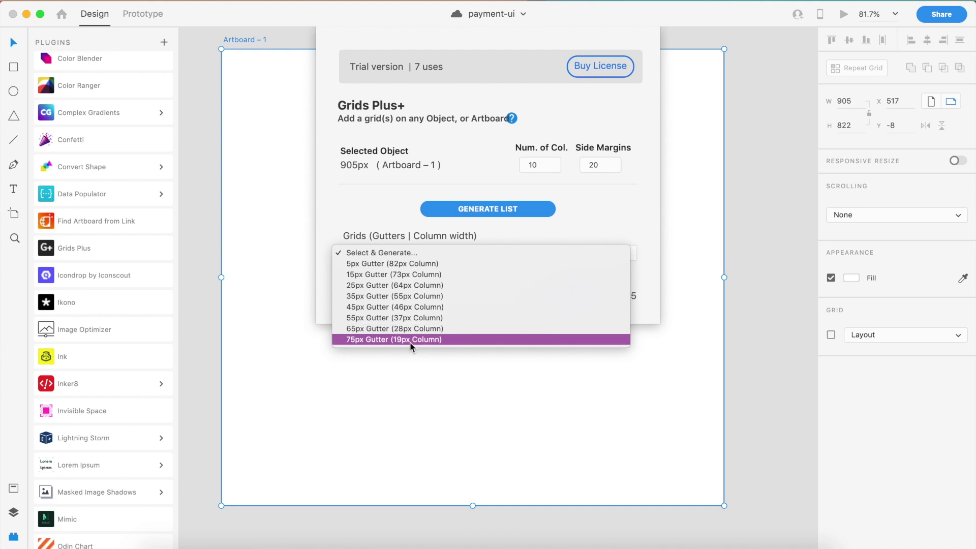
{"action": "left_click", "coordinate": [376, 339]}
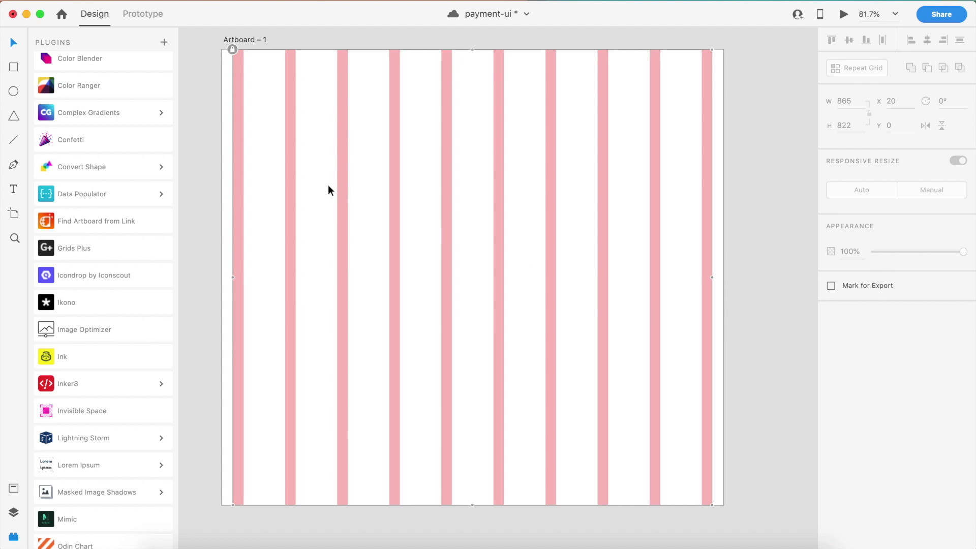
{"action": "key", "text": "super+s"}
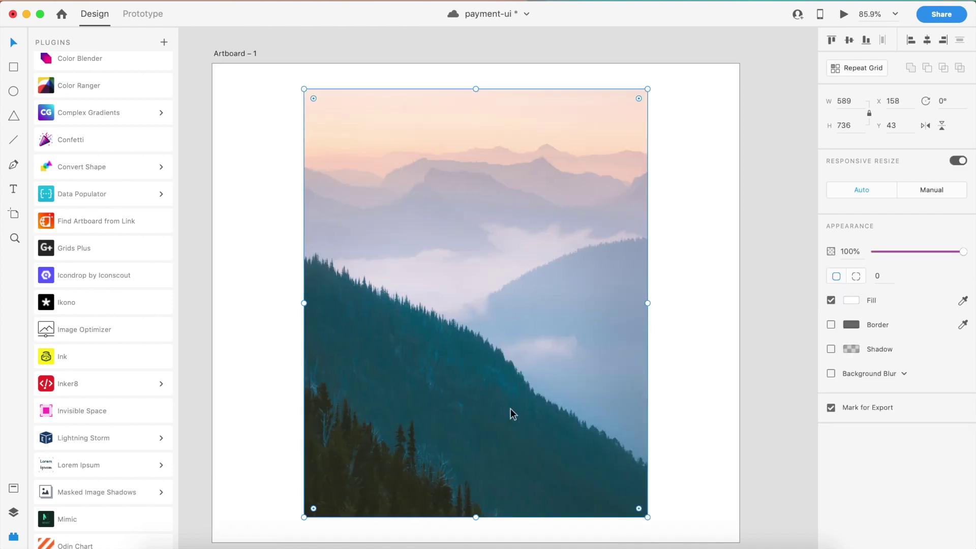
Save, select the mountain photo, and bring up the File > Export submenu
{"action": "scroll", "coordinate": [510, 413], "scroll_direction": "up", "scroll_amount": 2}
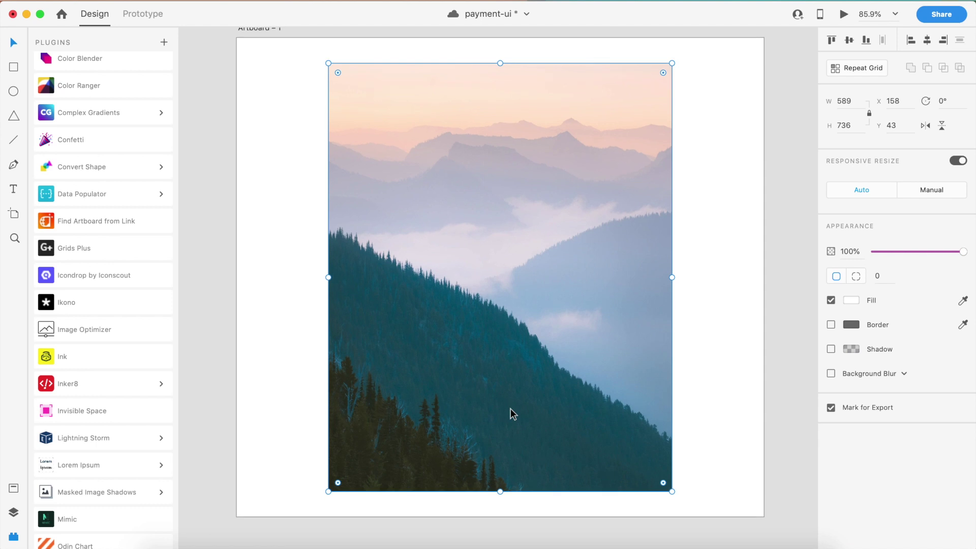
{"action": "left_click", "coordinate": [297, 341]}
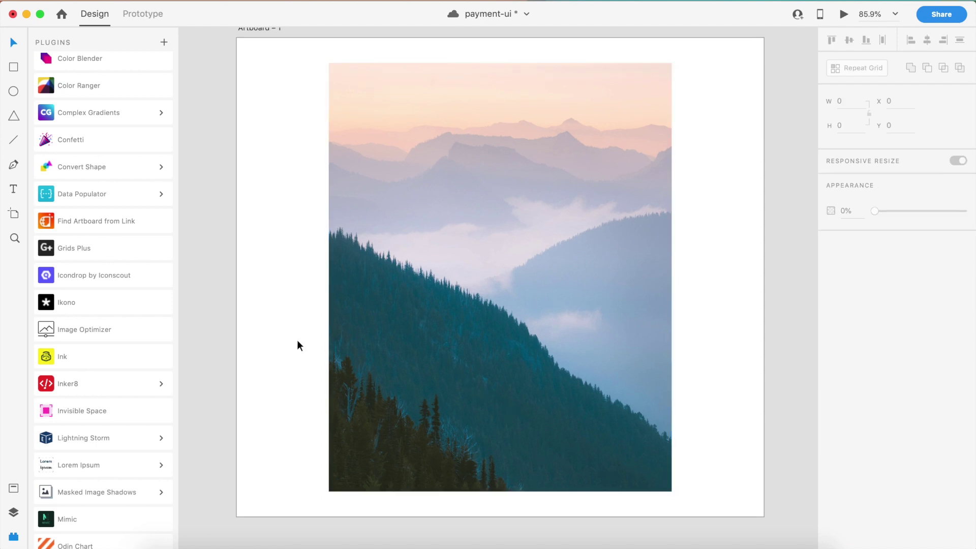
{"action": "key", "text": "super+s"}
{"action": "left_click", "coordinate": [444, 331]}
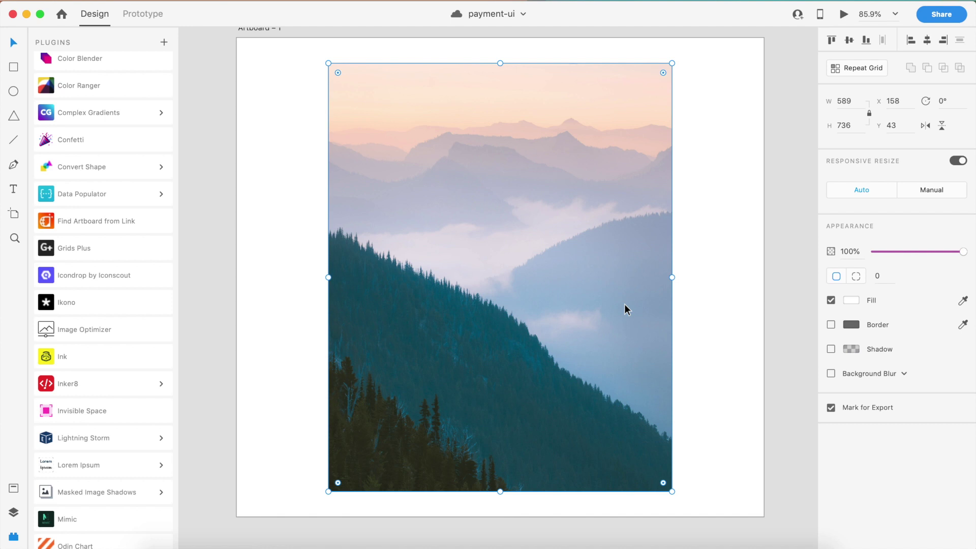
{"action": "left_click", "coordinate": [286, 281]}
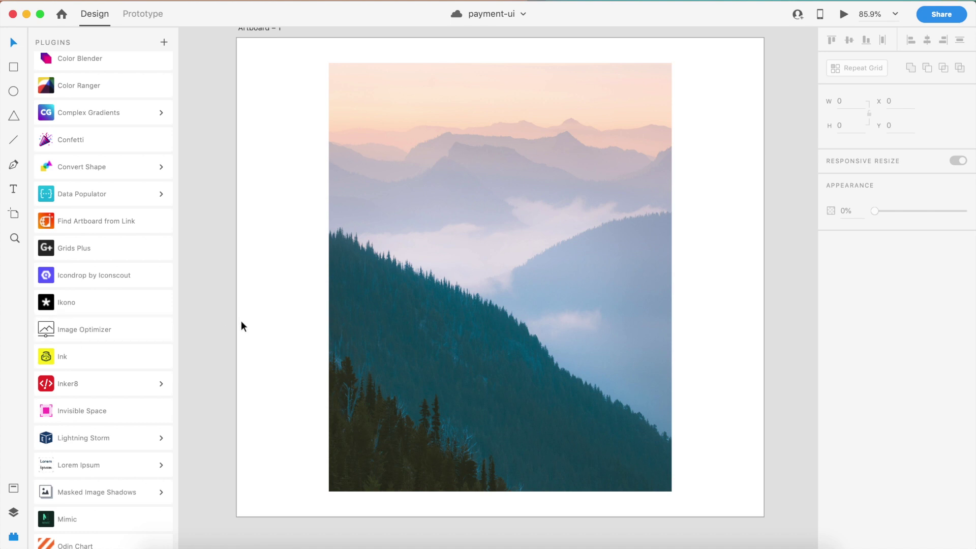
{"action": "left_click", "coordinate": [414, 299]}
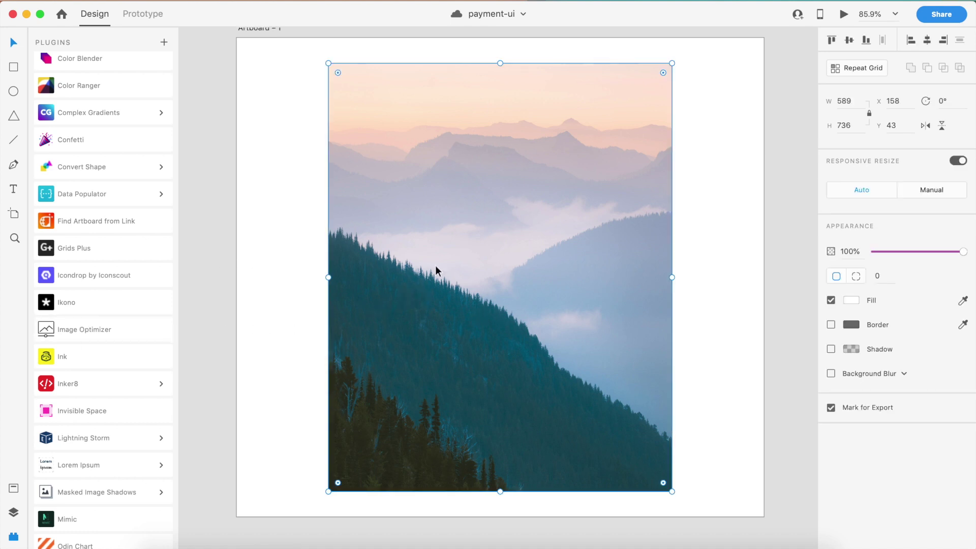
{"action": "left_click", "coordinate": [264, 249]}
{"action": "left_click", "coordinate": [399, 235]}
{"action": "left_click", "coordinate": [84, 1]}
{"action": "mouse_move", "coordinate": [178, 163]}
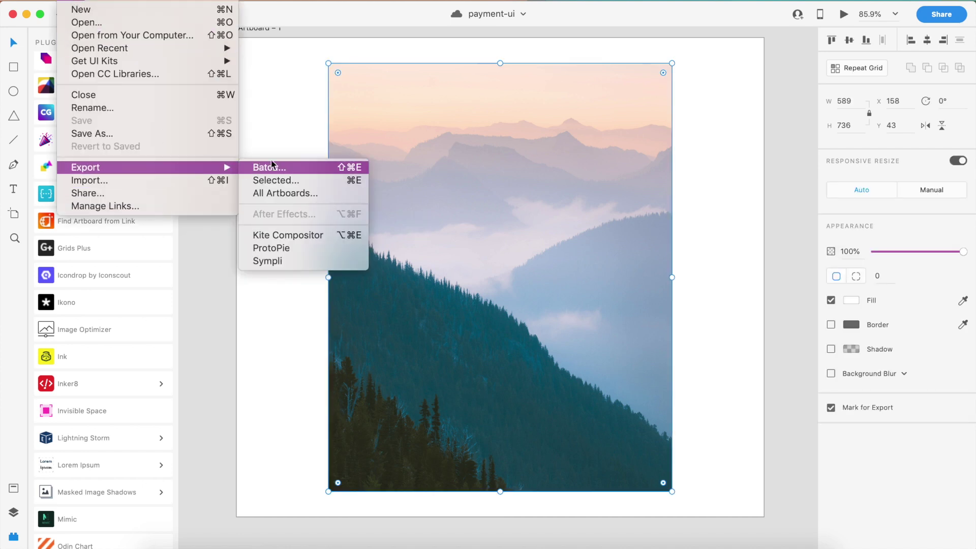
Export only the selected mountain photo as a PNG to the Desktop
{"action": "left_click", "coordinate": [304, 185]}
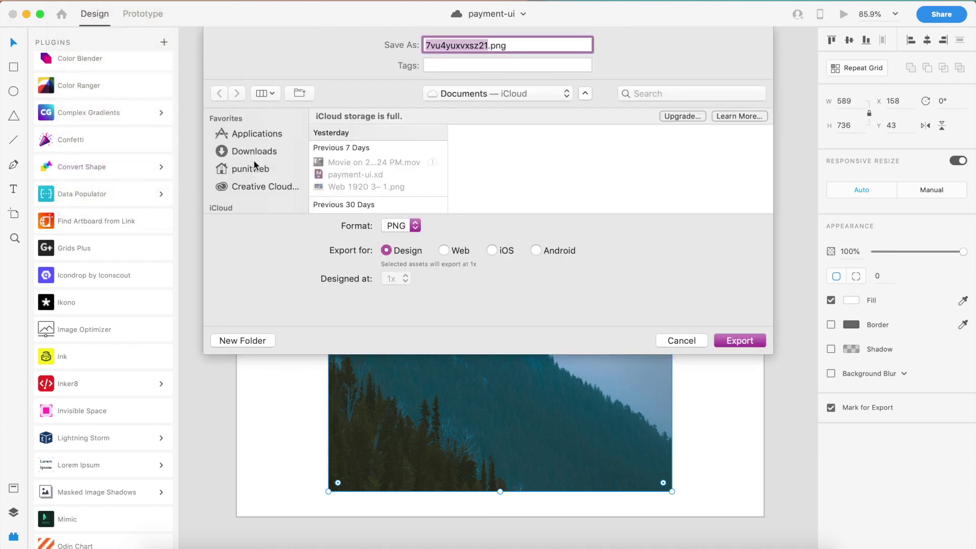
{"action": "scroll", "coordinate": [254, 165], "scroll_direction": "down", "scroll_amount": 3}
{"action": "scroll", "coordinate": [256, 168], "scroll_direction": "down", "scroll_amount": 1}
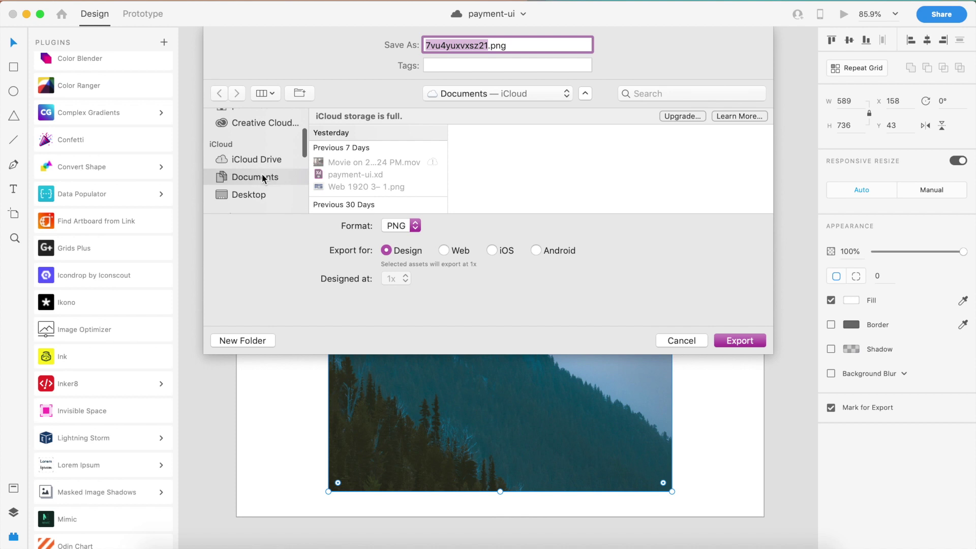
{"action": "left_click", "coordinate": [249, 195]}
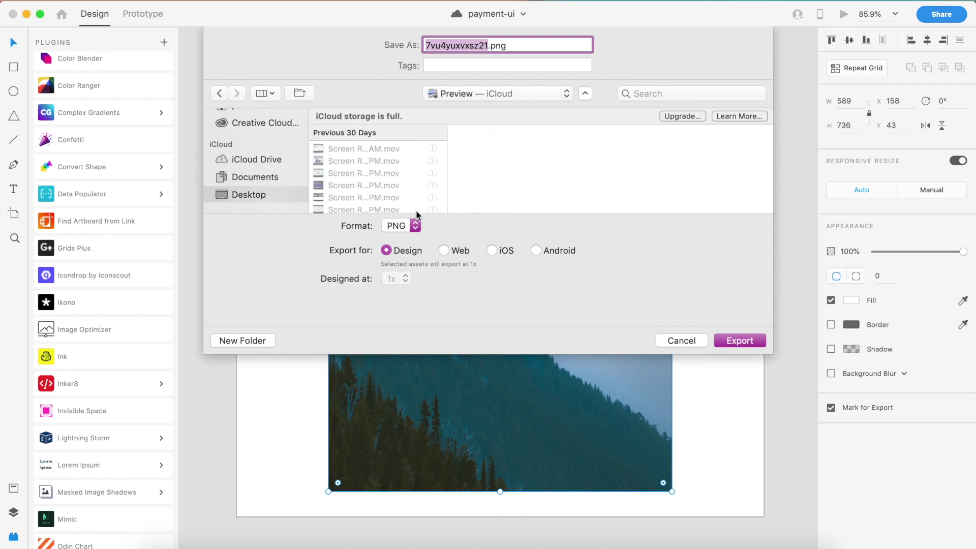
{"action": "left_click", "coordinate": [736, 341]}
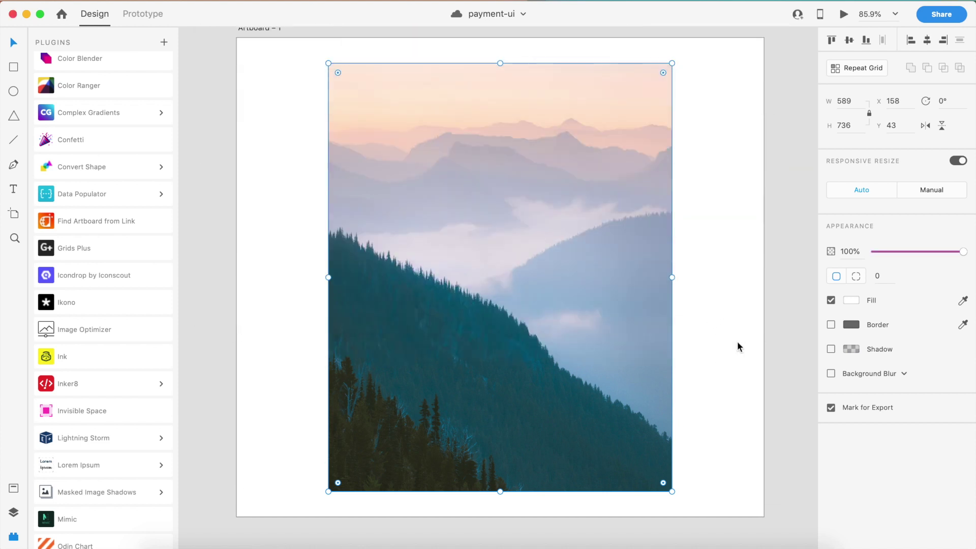
On the Finder Desktop, view Get Info for 7vu4yuxvxsz21.png: 589 × 736, 512 KB
{"action": "left_click", "coordinate": [159, 539]}
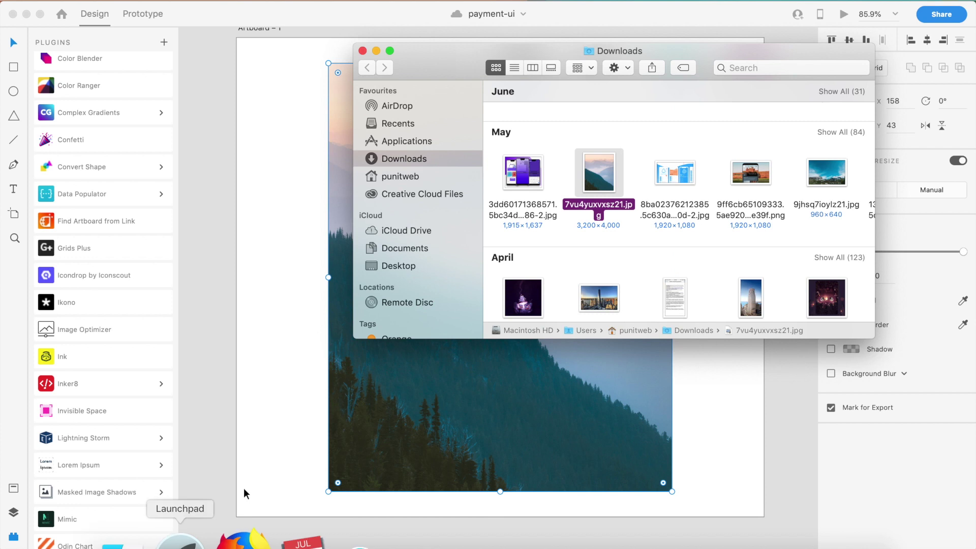
{"action": "left_click", "coordinate": [589, 116]}
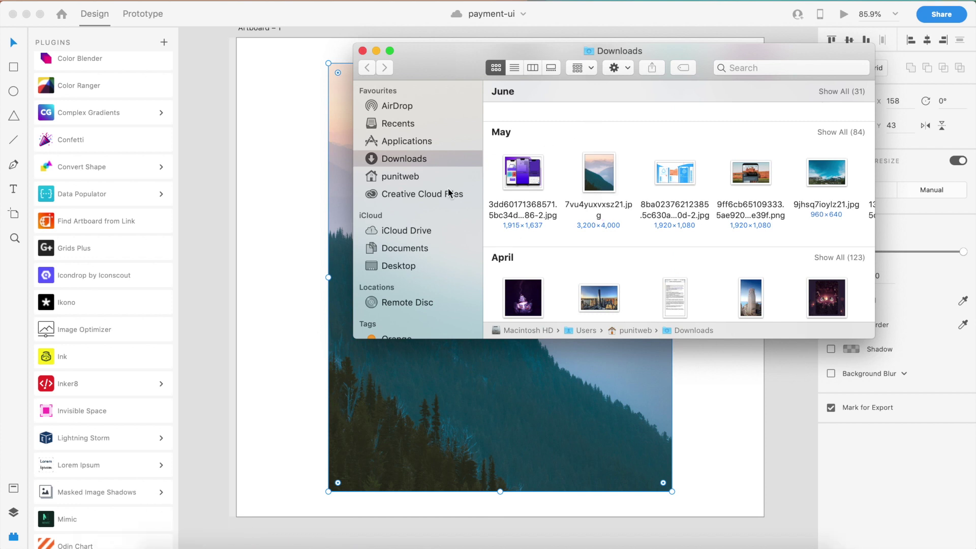
{"action": "left_click", "coordinate": [404, 267]}
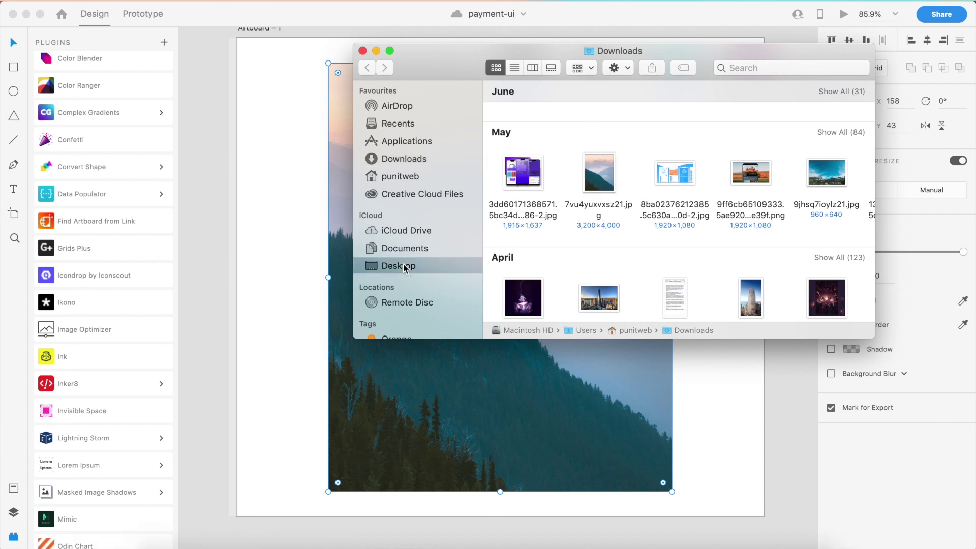
{"action": "left_click", "coordinate": [528, 134]}
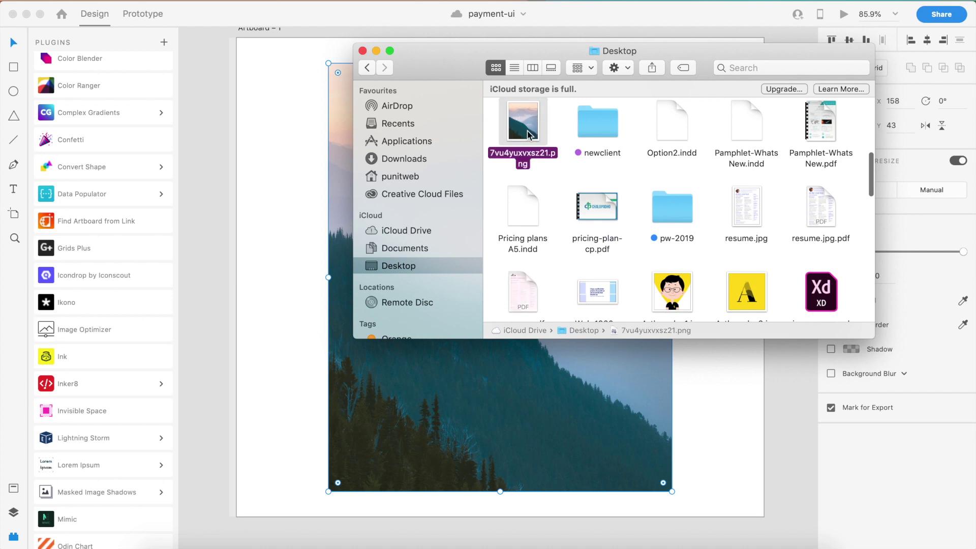
{"action": "right_click", "coordinate": [527, 133]}
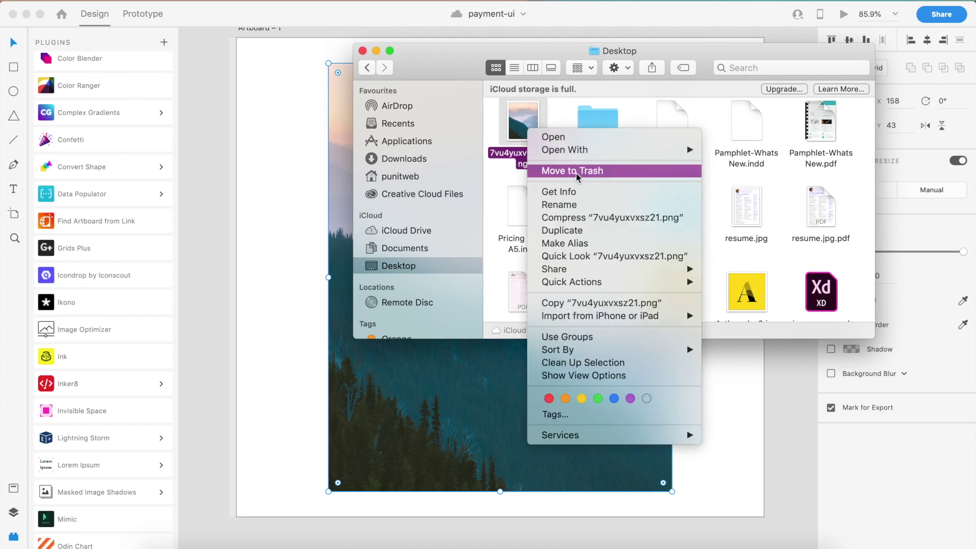
{"action": "key", "text": "Escape"}
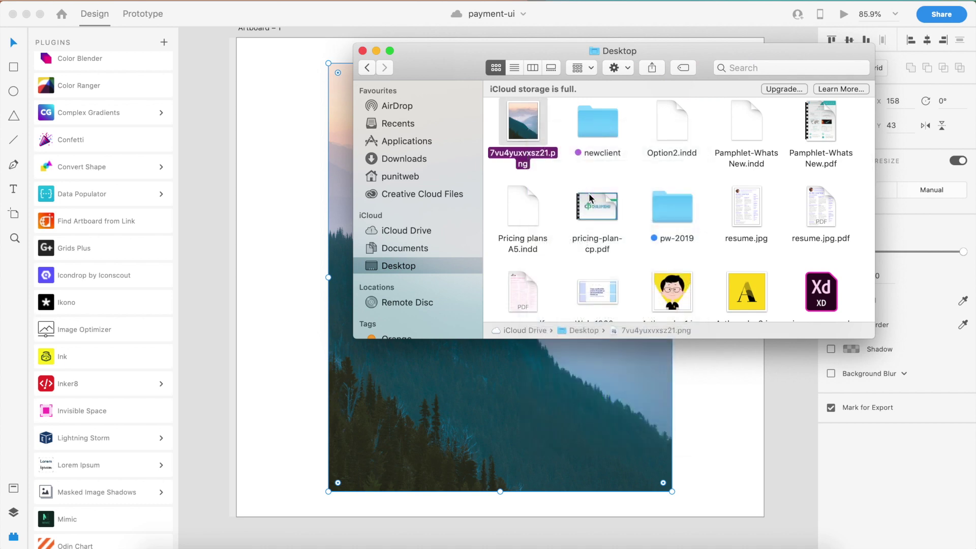
{"action": "left_click_drag", "start_coordinate": [104, 8], "coordinate": [369, 9]}
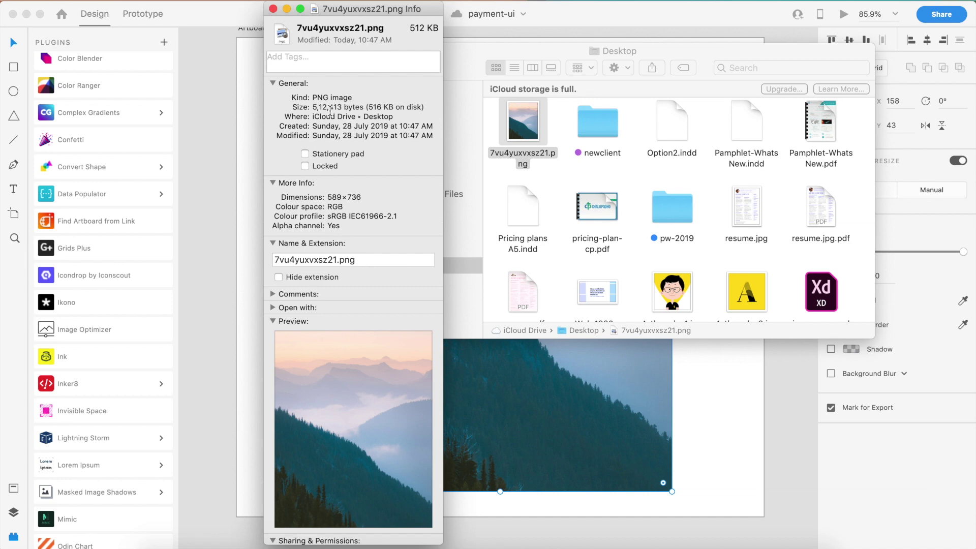
{"action": "left_click", "coordinate": [270, 9]}
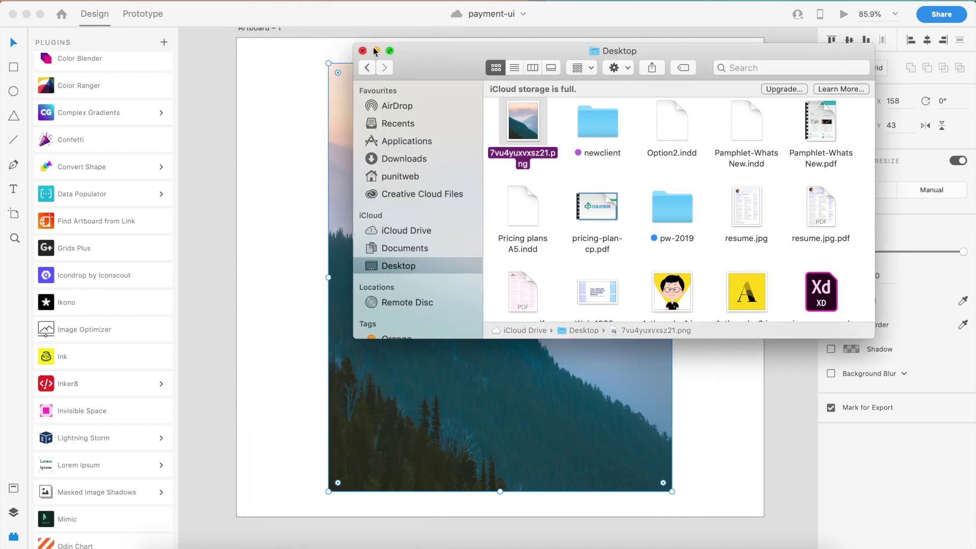
Close Finder, select the mountain image, and compress it with Image Optimizer
{"action": "left_click", "coordinate": [365, 49]}
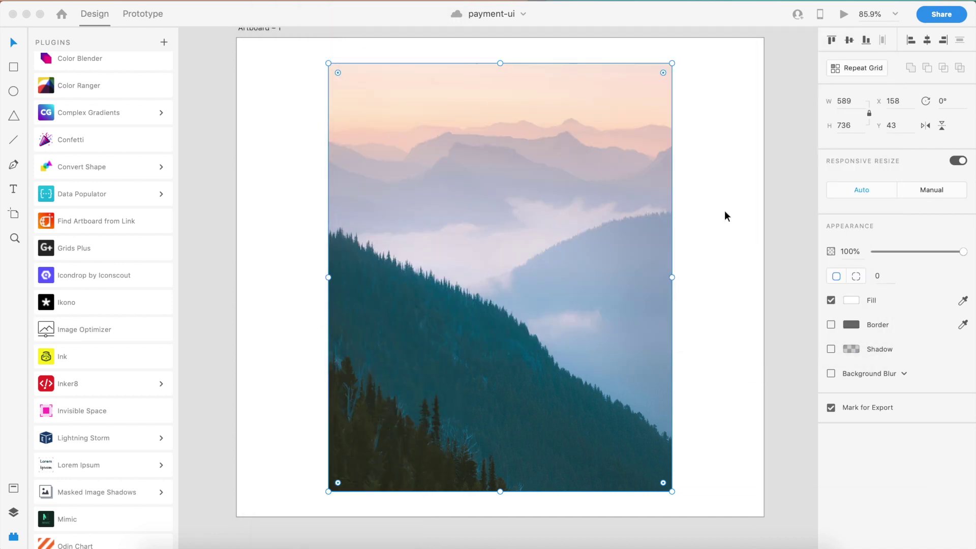
{"action": "left_click", "coordinate": [777, 212]}
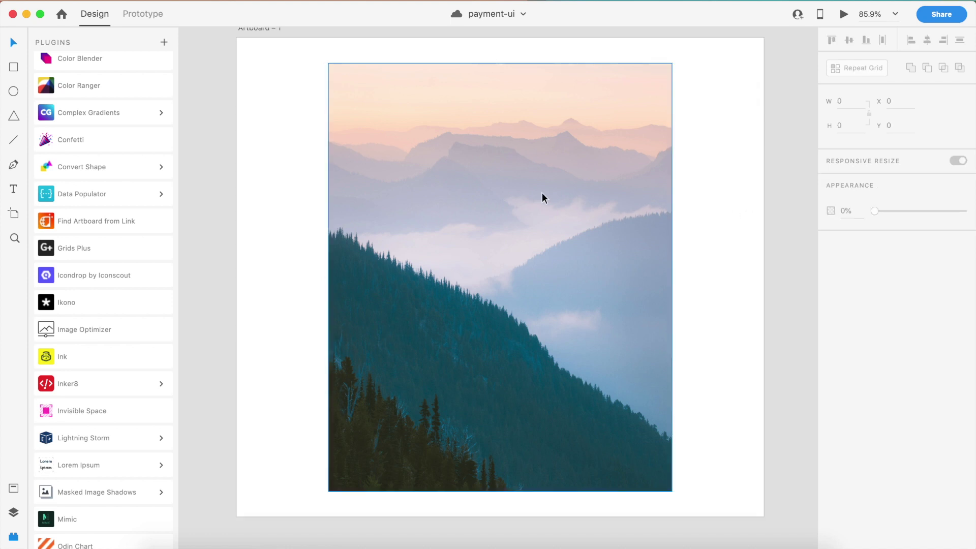
{"action": "left_click", "coordinate": [425, 229]}
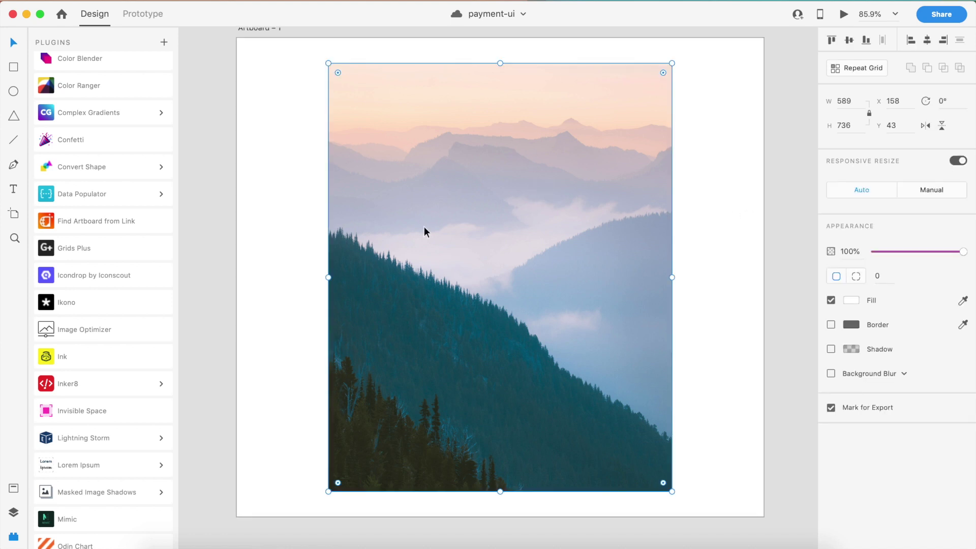
{"action": "left_click", "coordinate": [134, 331]}
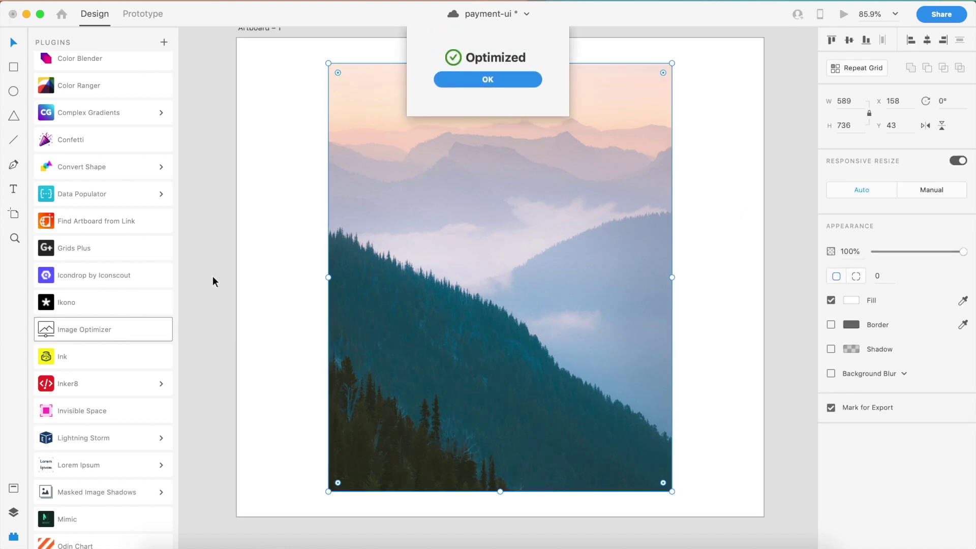
{"action": "left_click", "coordinate": [523, 82]}
{"action": "left_click", "coordinate": [765, 216]}
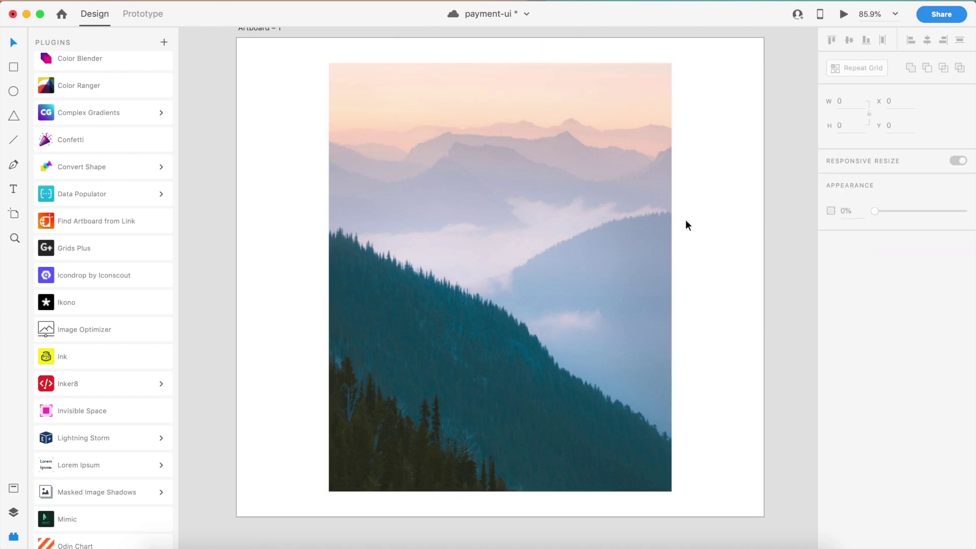
{"action": "left_click", "coordinate": [639, 229]}
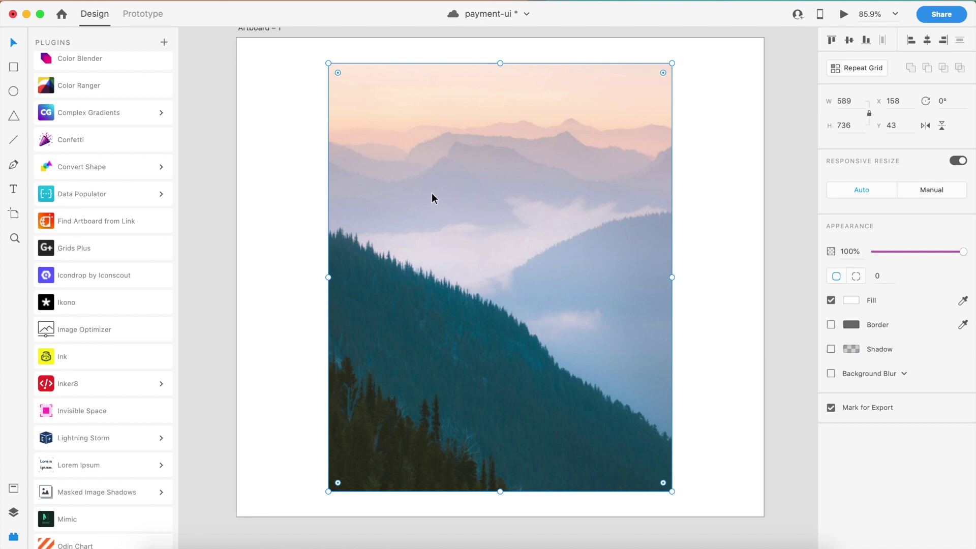
Export the selected image to the Desktop as 7vu4yuxvxsz22.png
{"action": "scroll", "coordinate": [432, 193], "scroll_direction": "up", "scroll_amount": 5}
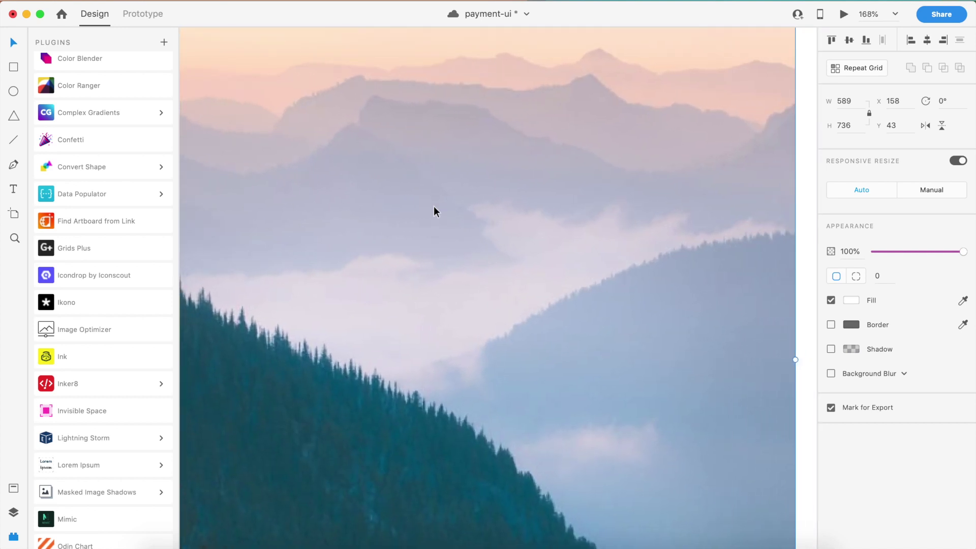
{"action": "scroll", "coordinate": [434, 206], "scroll_direction": "down", "scroll_amount": 5}
{"action": "scroll", "coordinate": [434, 208], "scroll_direction": "down", "scroll_amount": 2}
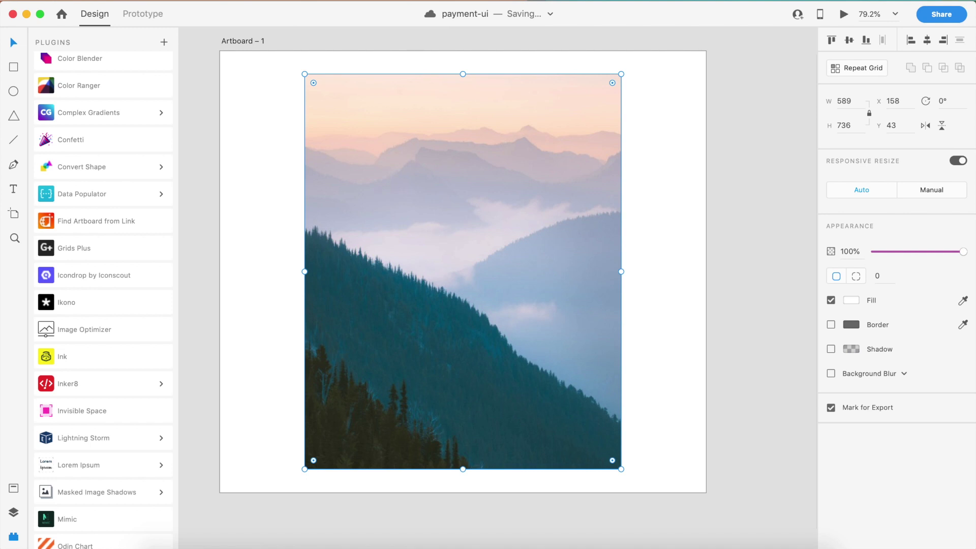
{"action": "left_click", "coordinate": [71, 2]}
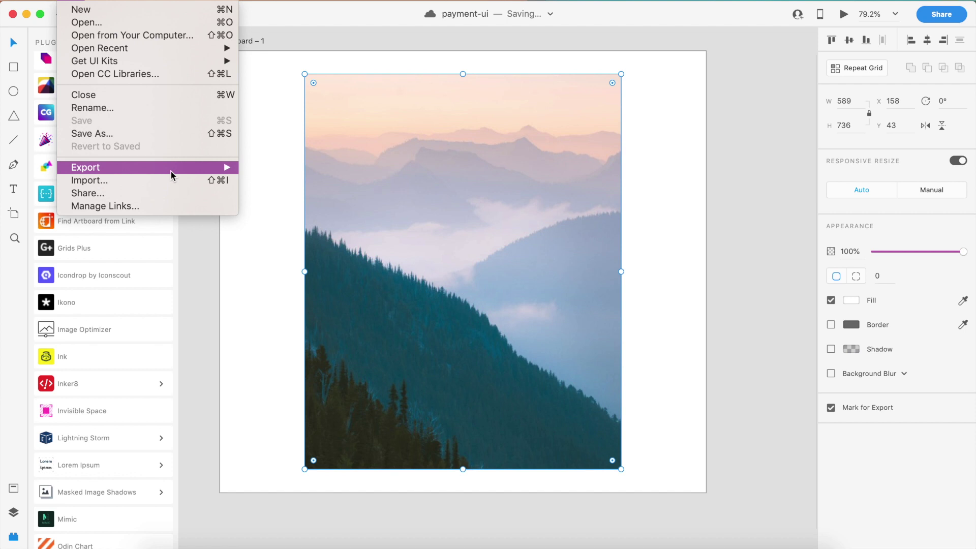
{"action": "mouse_move", "coordinate": [173, 170]}
{"action": "left_click", "coordinate": [257, 180]}
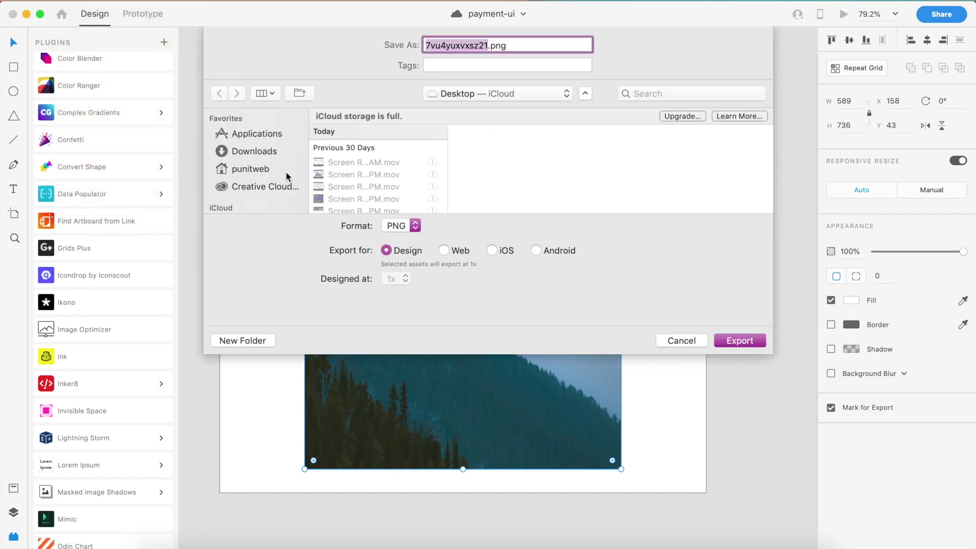
{"action": "left_click", "coordinate": [489, 45]}
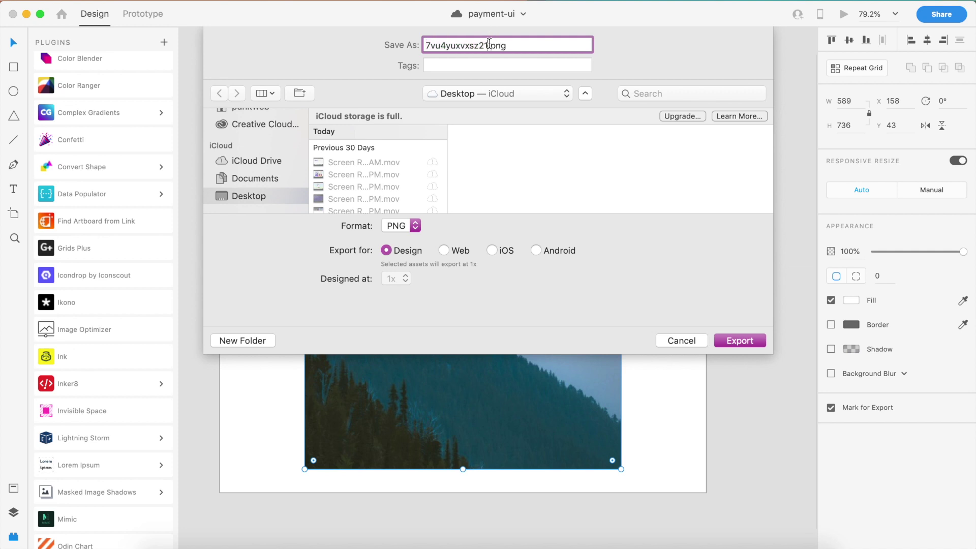
{"action": "key", "text": "BackSpace"}
{"action": "type", "text": "2"}
{"action": "left_click", "coordinate": [744, 340]}
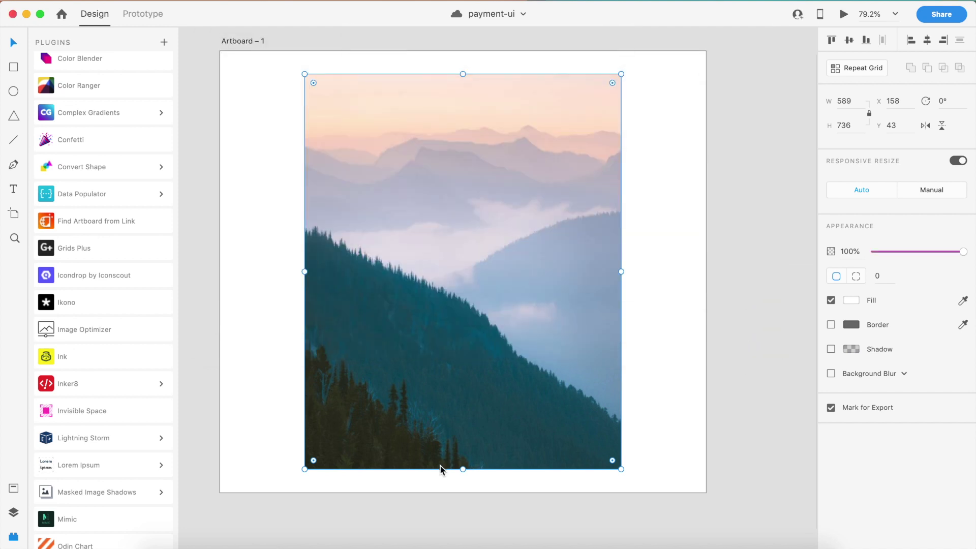
Confirm via Get Info that 7vu4yuxvxsz22.png is 361 KB at 589 × 736, then return to XD
{"action": "left_click", "coordinate": [153, 540]}
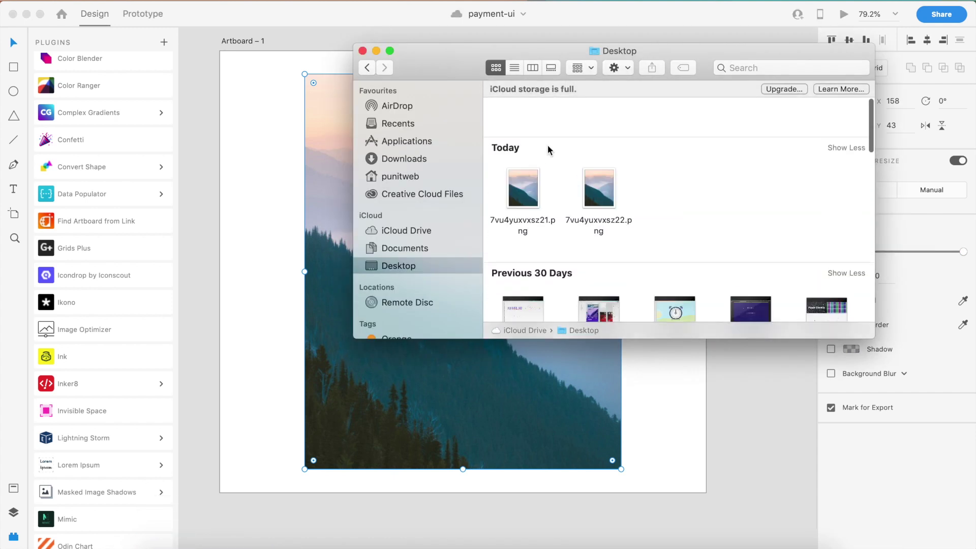
{"action": "left_click", "coordinate": [609, 155]}
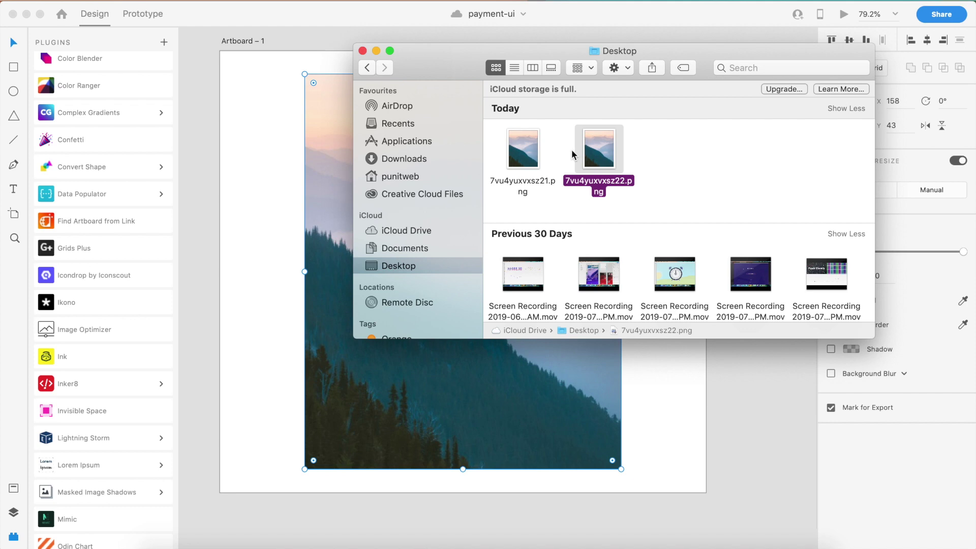
{"action": "right_click", "coordinate": [609, 160]}
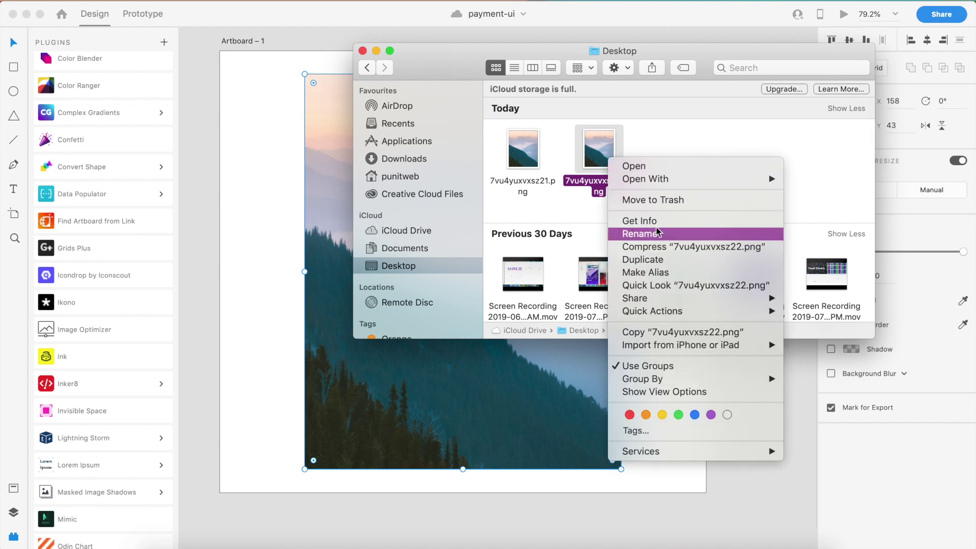
{"action": "left_click", "coordinate": [639, 221]}
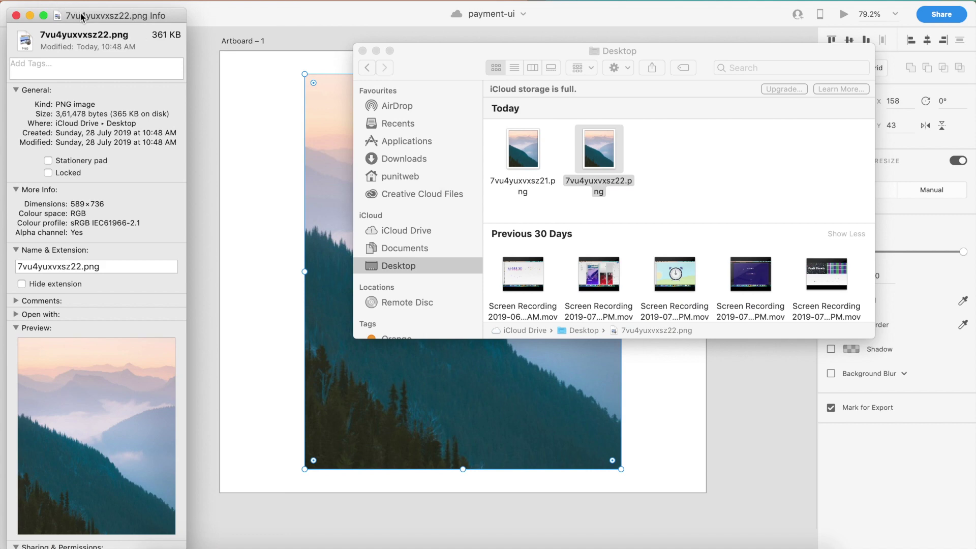
{"action": "left_click_drag", "start_coordinate": [81, 18], "coordinate": [384, 12]}
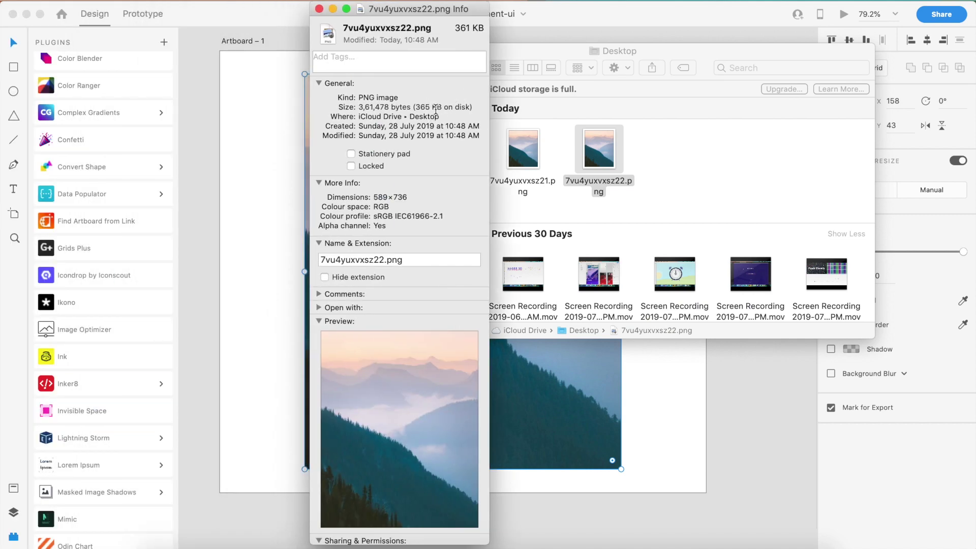
{"action": "left_click", "coordinate": [319, 9]}
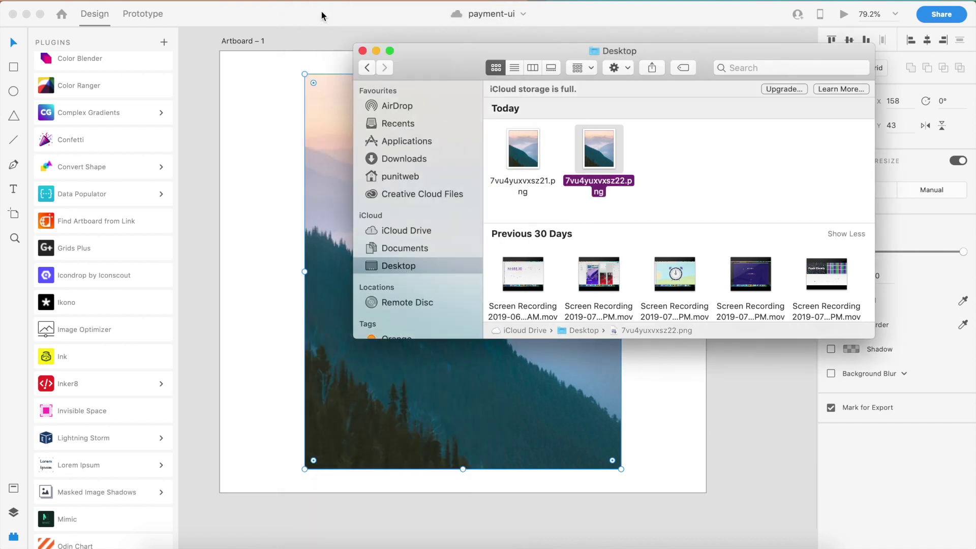
{"action": "left_click", "coordinate": [244, 153]}
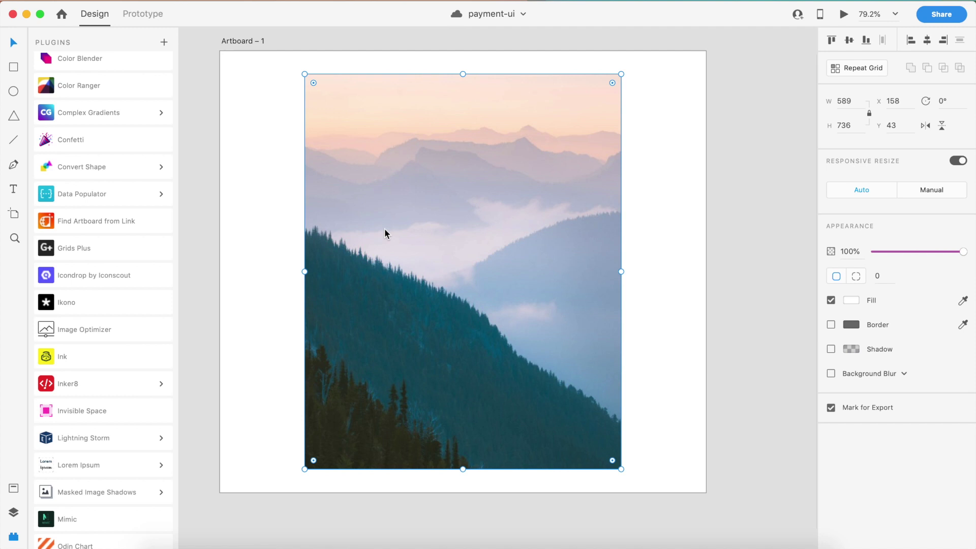
Optimize the mountain image again and export it as 7vu4yuxvxsz23.png to the Desktop
{"action": "left_click", "coordinate": [144, 331]}
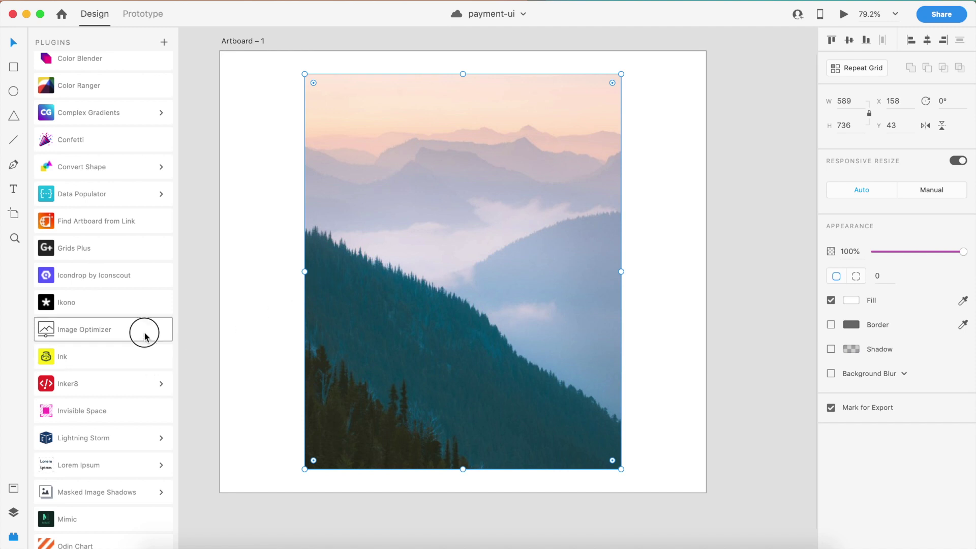
{"action": "left_click", "coordinate": [496, 83]}
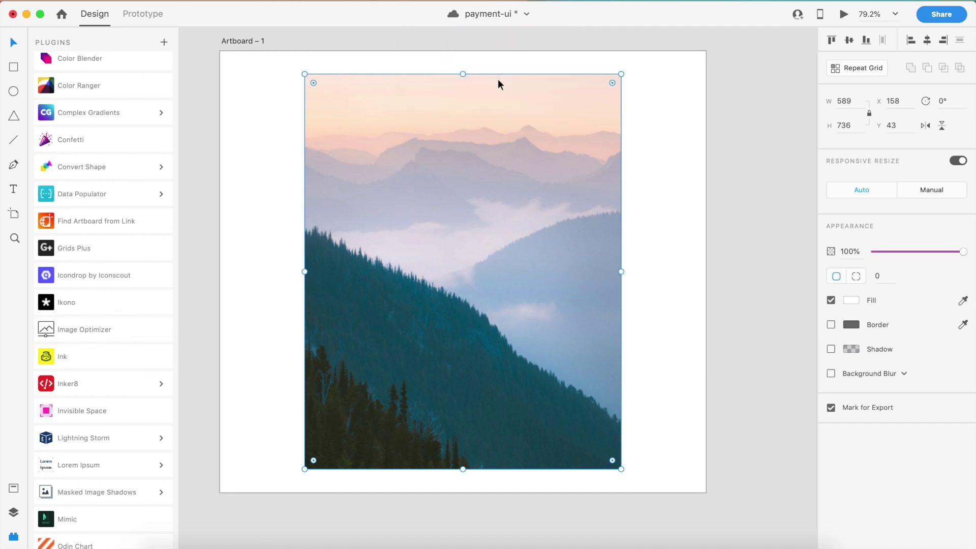
{"action": "left_click", "coordinate": [71, 6]}
{"action": "mouse_move", "coordinate": [181, 170]}
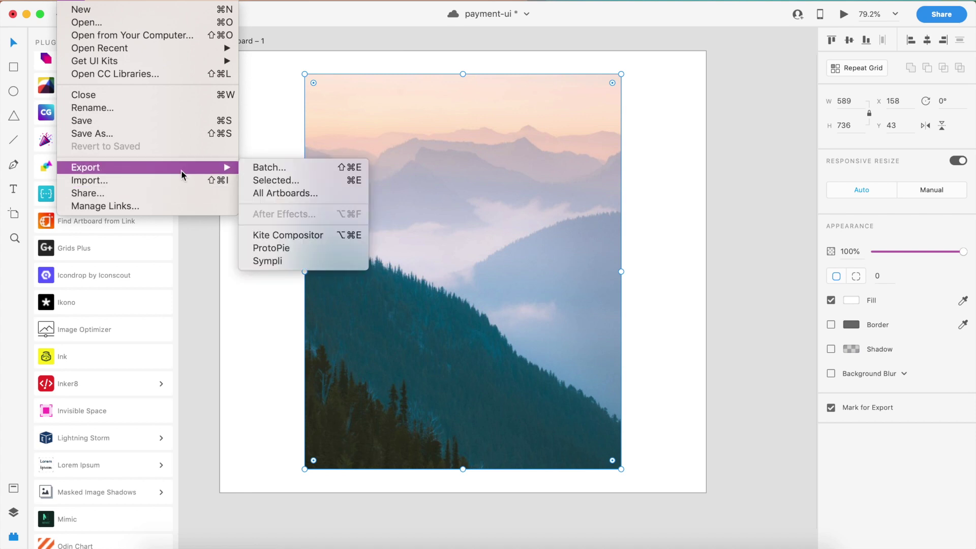
{"action": "left_click", "coordinate": [297, 178]}
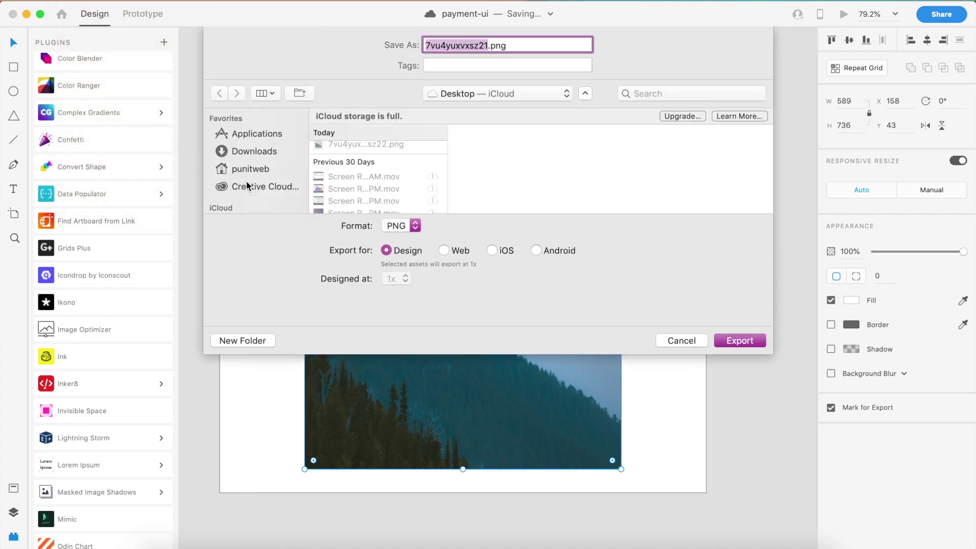
{"action": "scroll", "coordinate": [250, 185], "scroll_direction": "down", "scroll_amount": 3}
{"action": "left_click", "coordinate": [488, 45]}
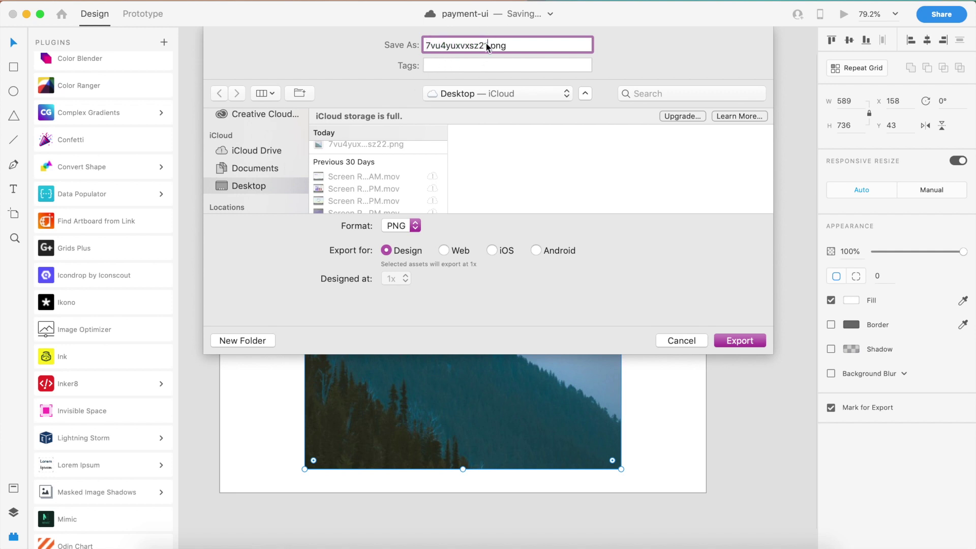
{"action": "key", "text": "BackSpace"}
{"action": "type", "text": "3"}
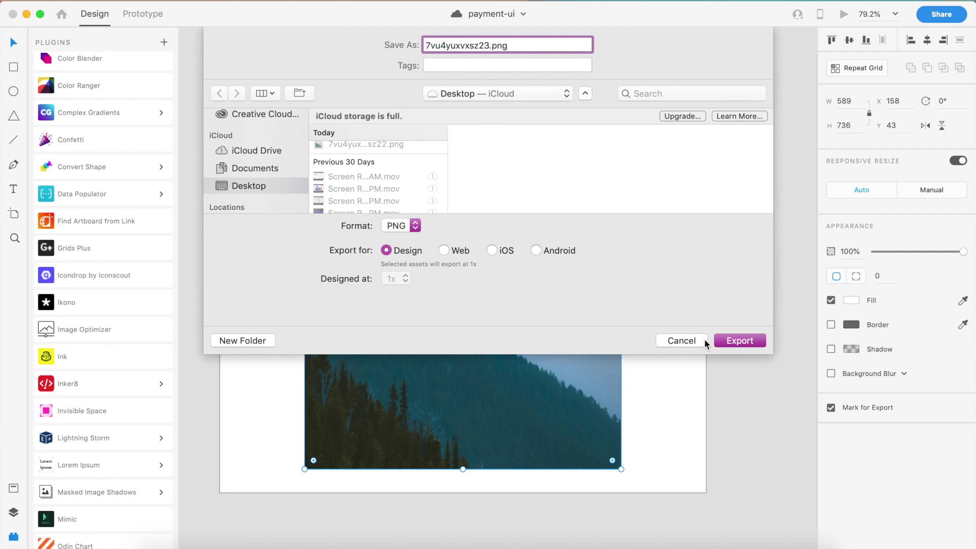
{"action": "left_click", "coordinate": [740, 342]}
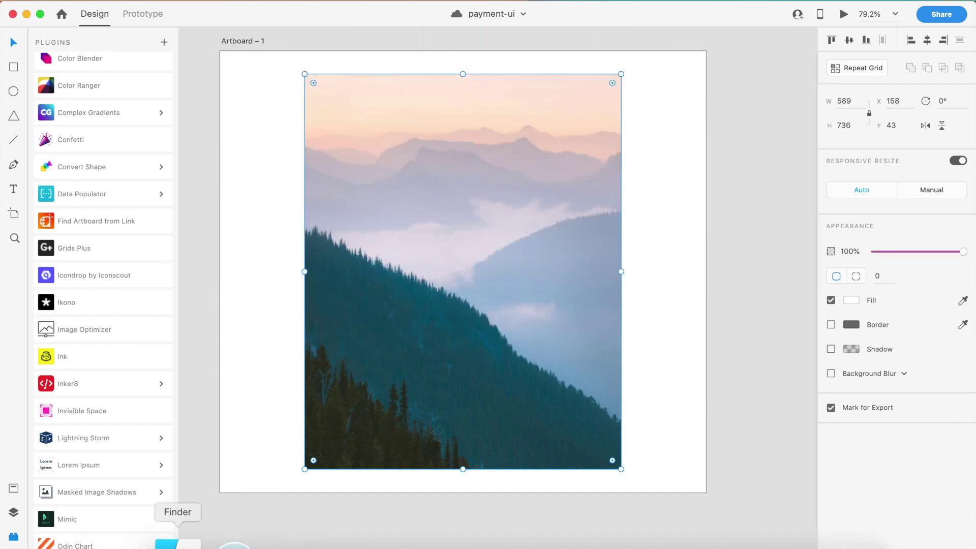
{"action": "left_click", "coordinate": [175, 539]}
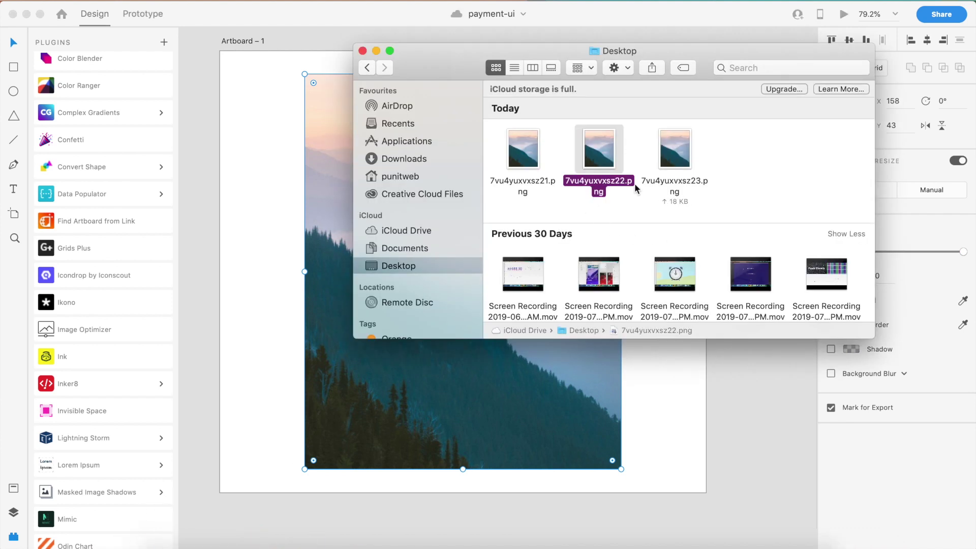
{"action": "left_click", "coordinate": [685, 160]}
{"action": "left_click", "coordinate": [707, 167]}
{"action": "left_click", "coordinate": [681, 162]}
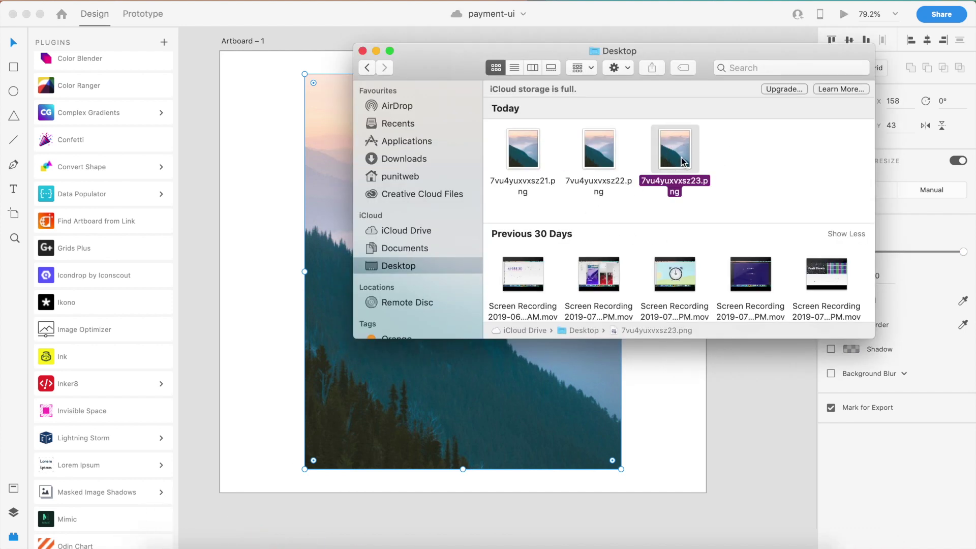
{"action": "right_click", "coordinate": [682, 161]}
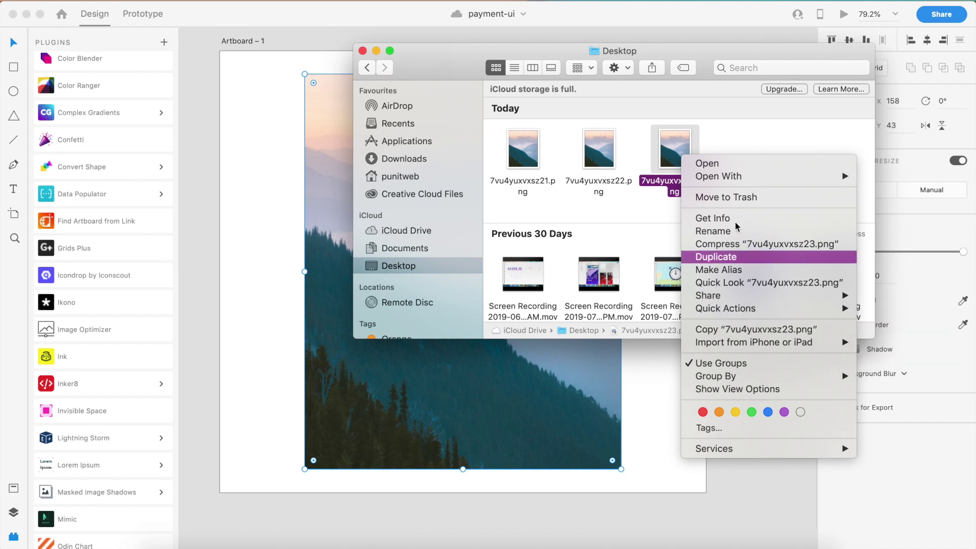
{"action": "left_click", "coordinate": [721, 219]}
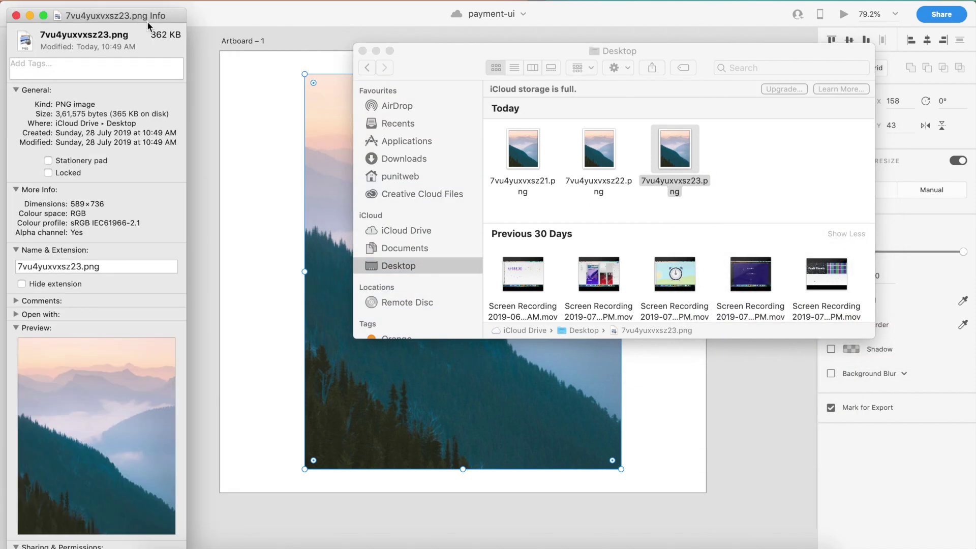
{"action": "left_click_drag", "start_coordinate": [149, 11], "coordinate": [412, 6]}
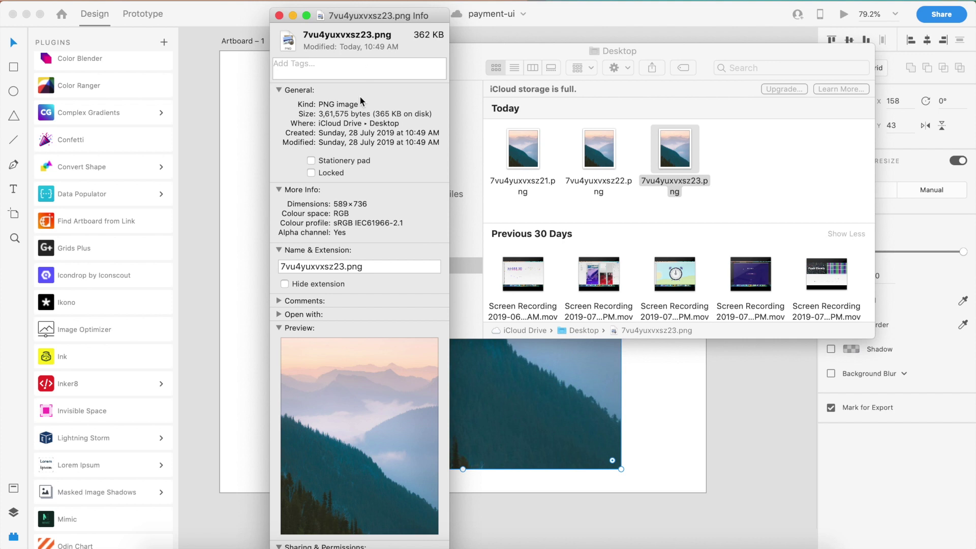
{"action": "left_click", "coordinate": [279, 16]}
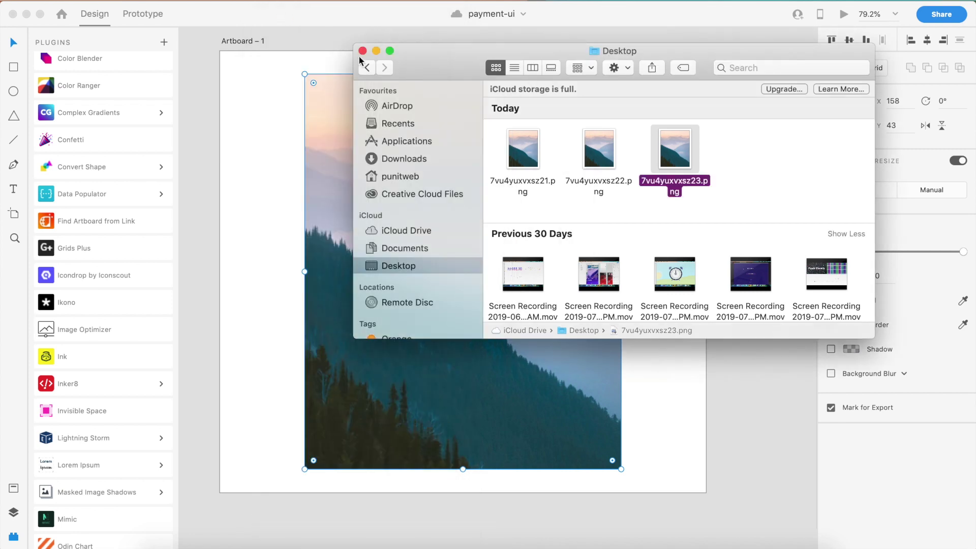
{"action": "left_click", "coordinate": [363, 51]}
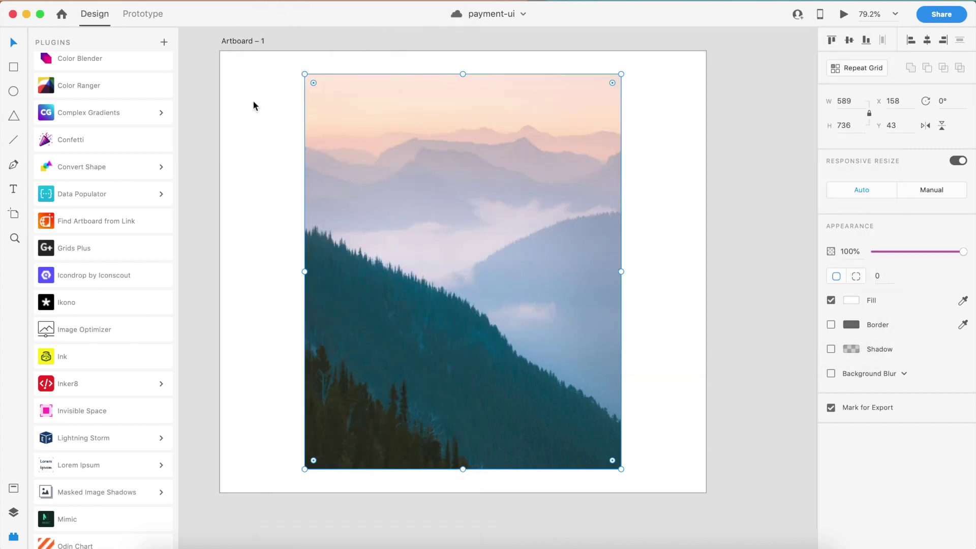
{"action": "left_click", "coordinate": [253, 101]}
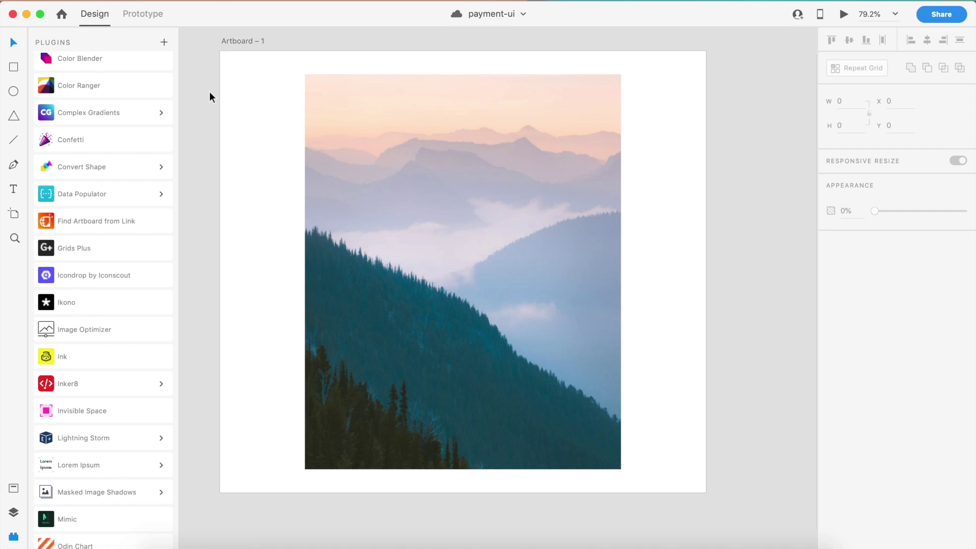
{"action": "left_click", "coordinate": [454, 347]}
{"action": "left_click", "coordinate": [639, 282]}
{"action": "left_click", "coordinate": [533, 297]}
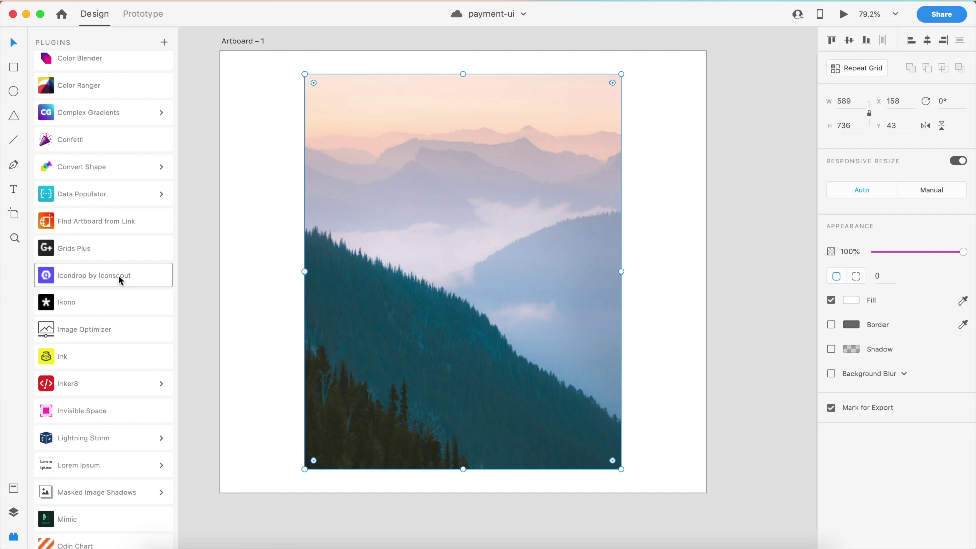
{"action": "left_click", "coordinate": [246, 327]}
{"action": "left_click", "coordinate": [437, 277]}
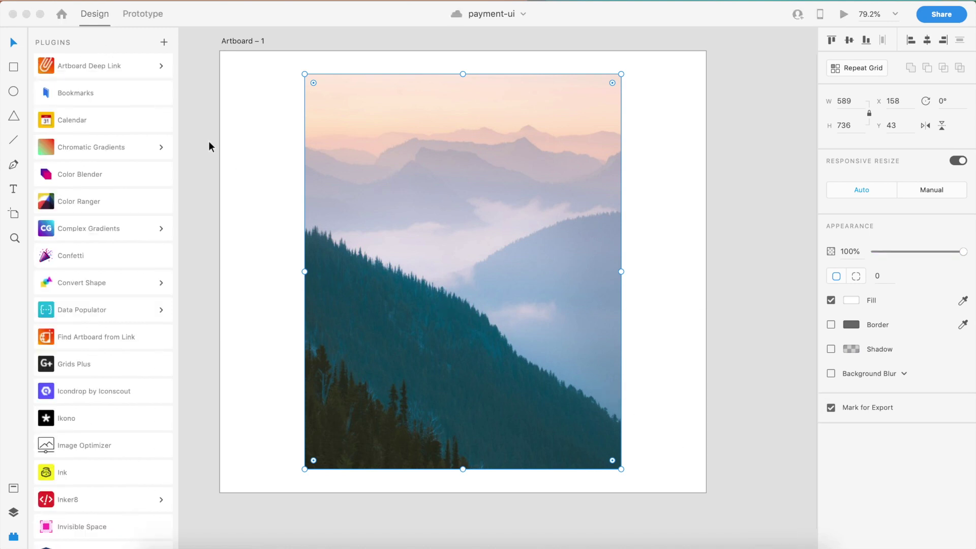
Delete the mountain photo, keep the artboard at 905 × 822, and reselect Artboard – 1
{"action": "key", "text": "Delete"}
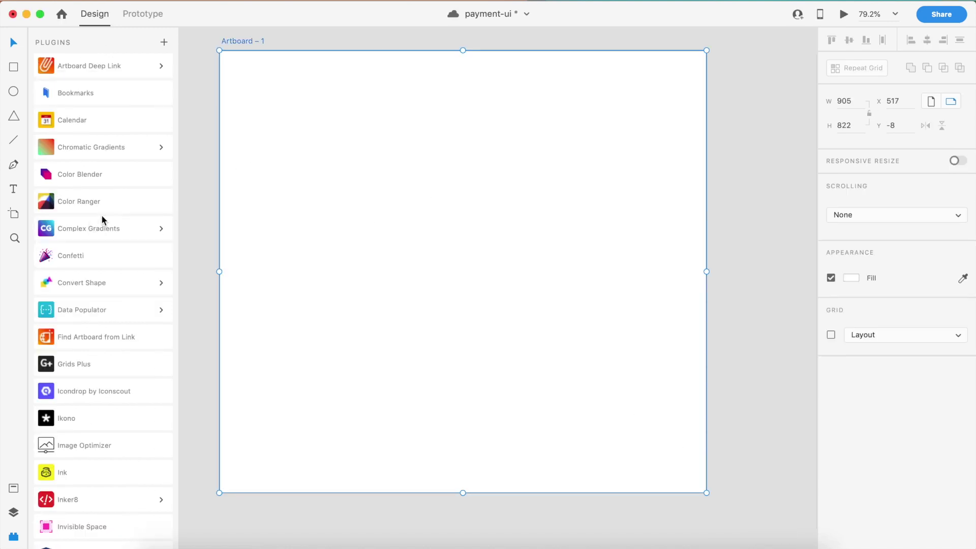
{"action": "scroll", "coordinate": [102, 216], "scroll_direction": "up", "scroll_amount": 5}
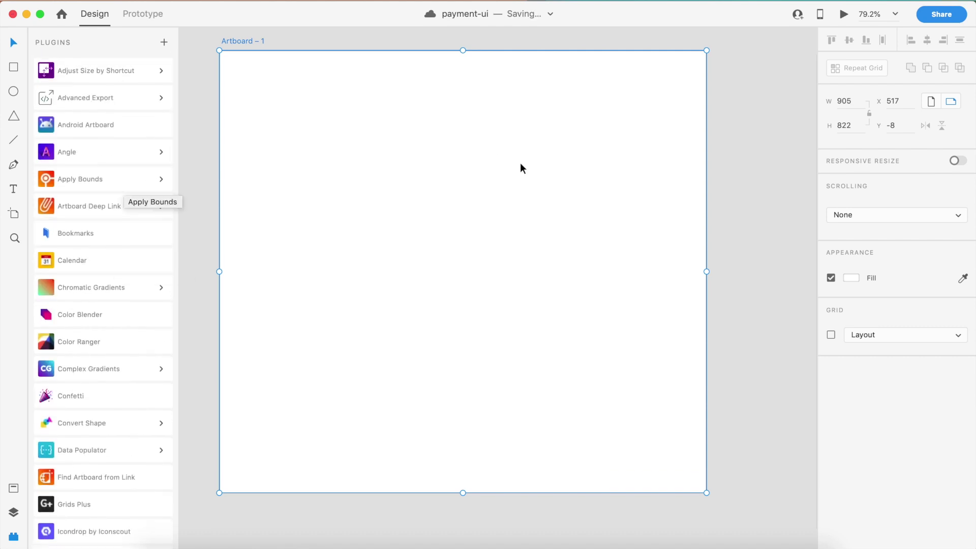
{"action": "left_click_drag", "start_coordinate": [706, 271], "coordinate": [685, 215]}
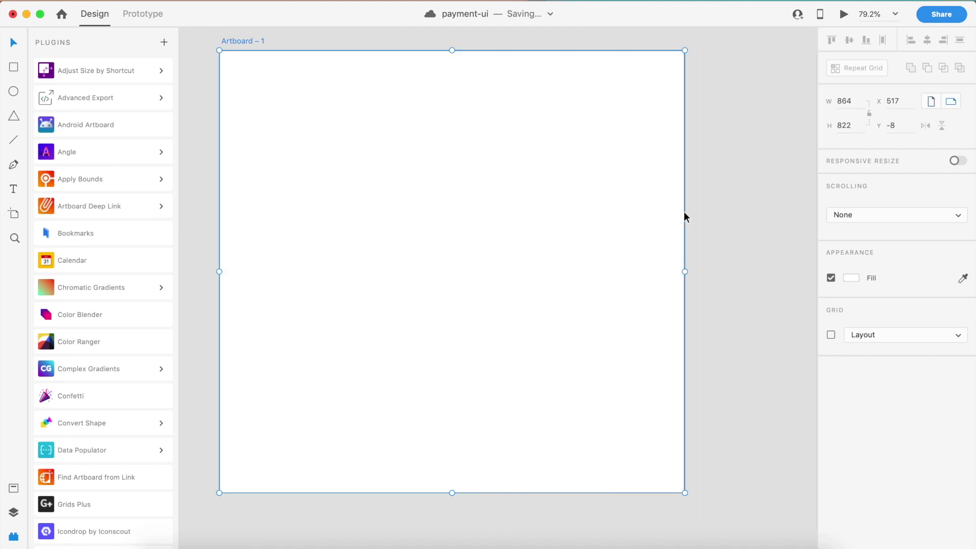
{"action": "key", "text": "super+z"}
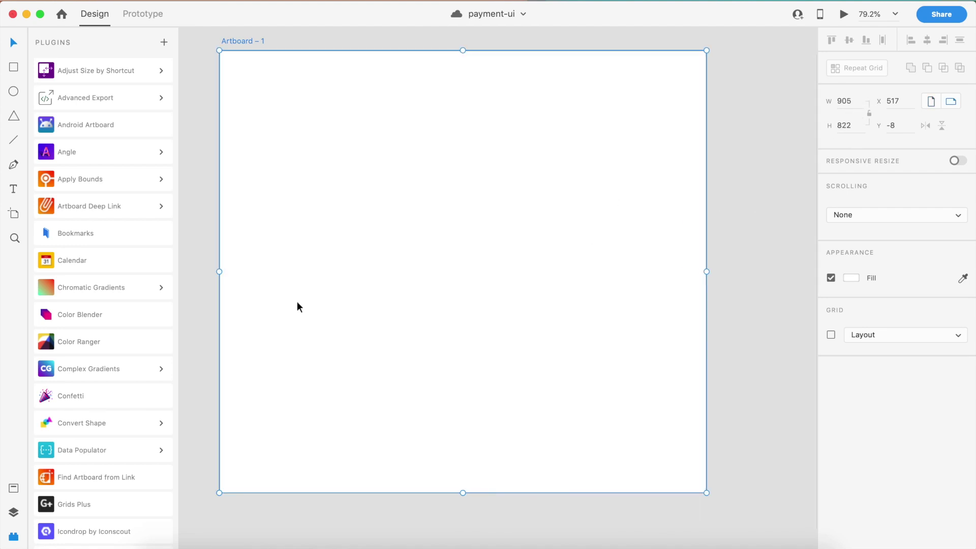
{"action": "left_click", "coordinate": [215, 287]}
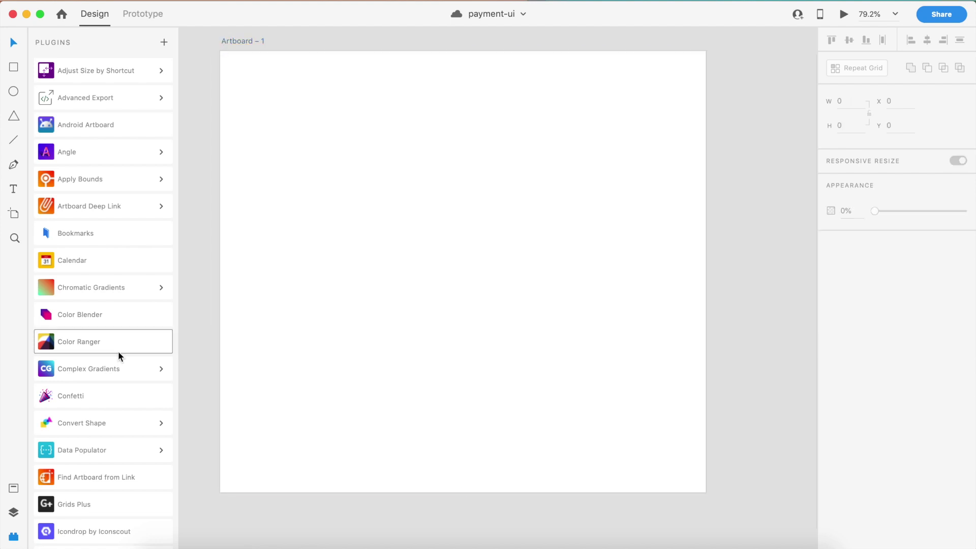
{"action": "left_click", "coordinate": [281, 157]}
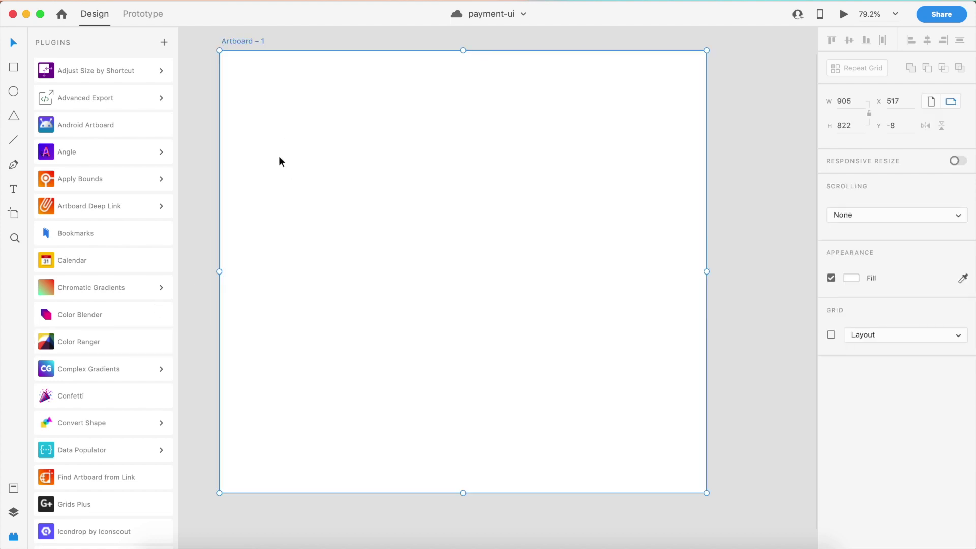
{"action": "left_click", "coordinate": [136, 77]}
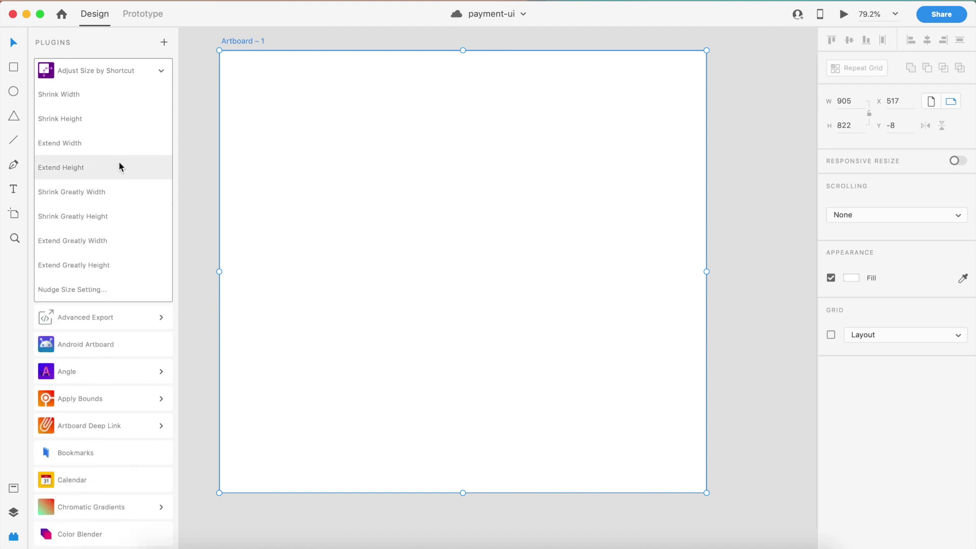
Narrow the rectangle's width with the Adjust Size by Shortcut commands down to 333
{"action": "left_click", "coordinate": [115, 102]}
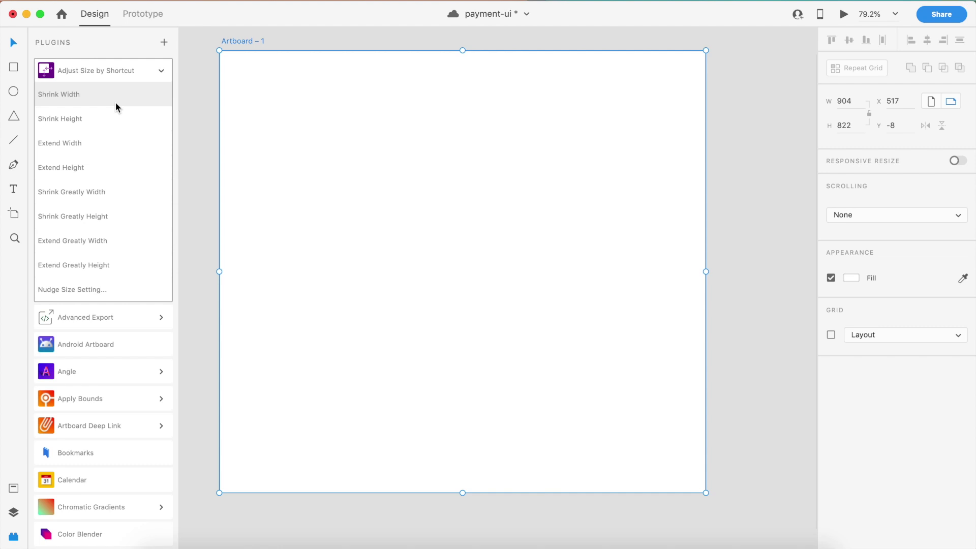
{"action": "left_click", "coordinate": [115, 102]}
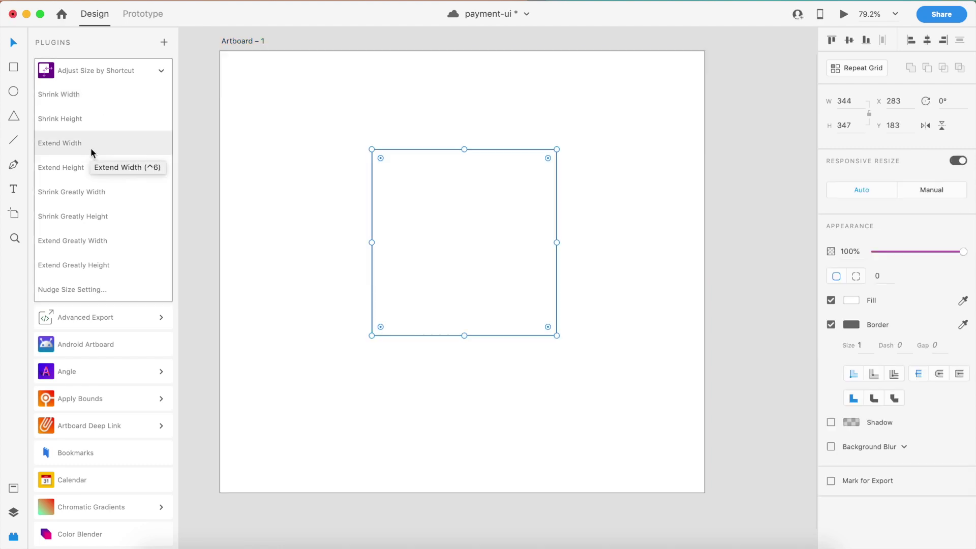
{"action": "left_click", "coordinate": [91, 200]}
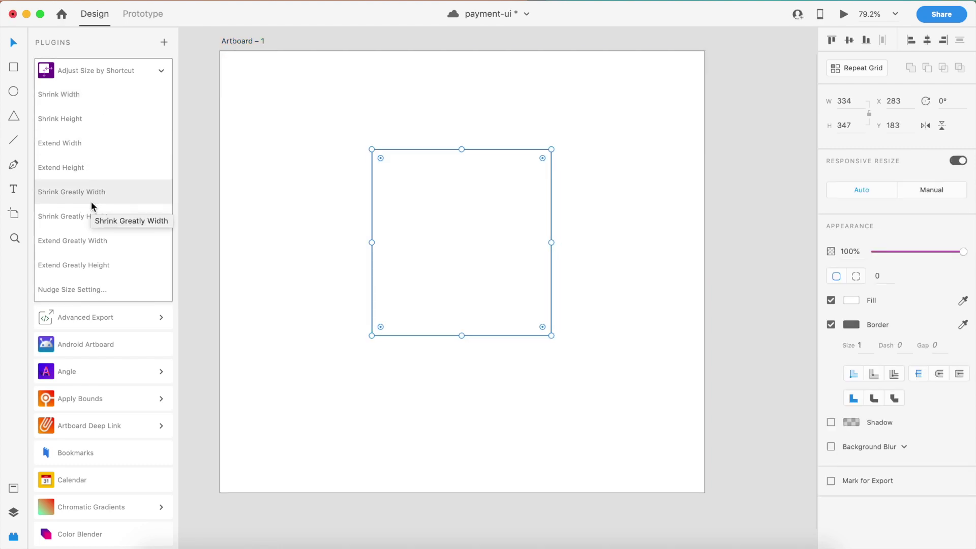
{"action": "left_click", "coordinate": [279, 237]}
{"action": "left_click", "coordinate": [447, 245]}
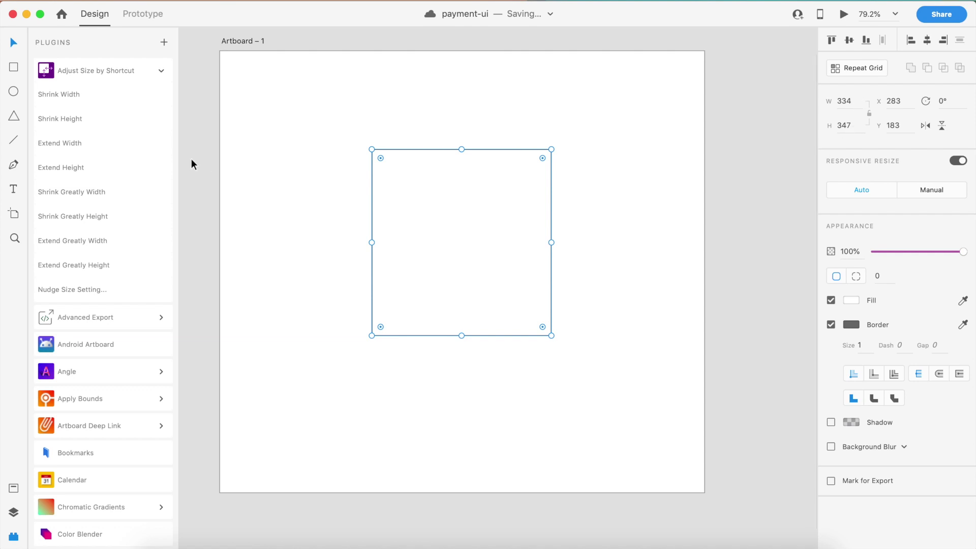
{"action": "left_click", "coordinate": [110, 100]}
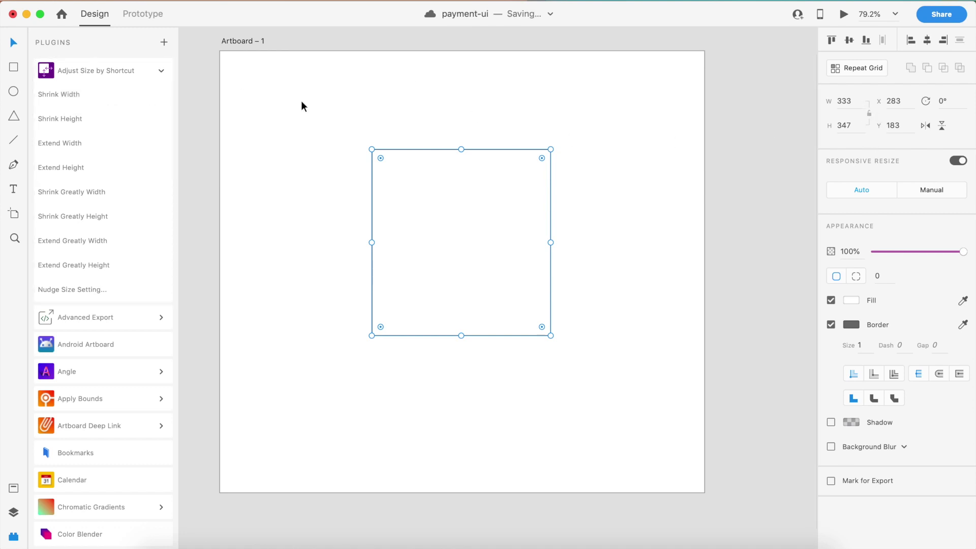
Shrink the rectangle's height and width by one pixel each
{"action": "left_click", "coordinate": [89, 119]}
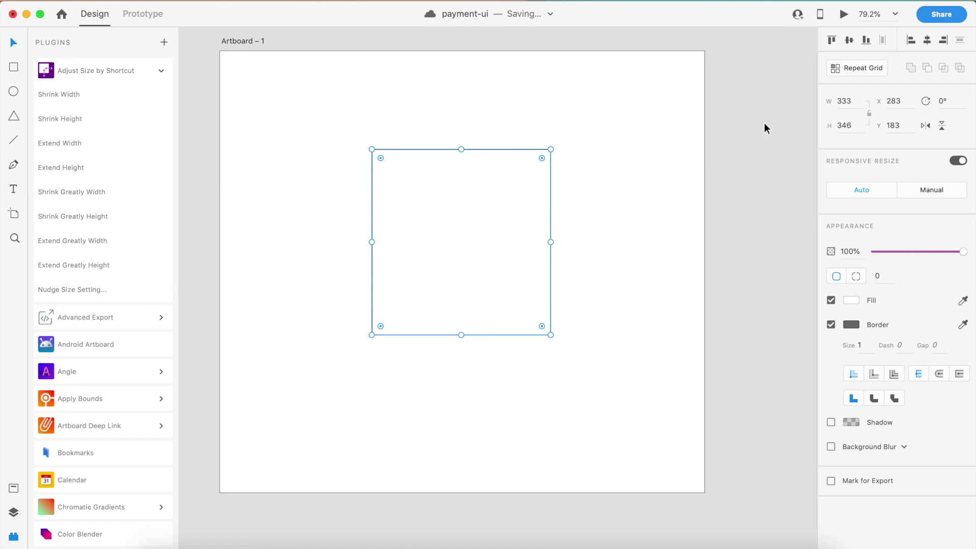
{"action": "left_click", "coordinate": [102, 92]}
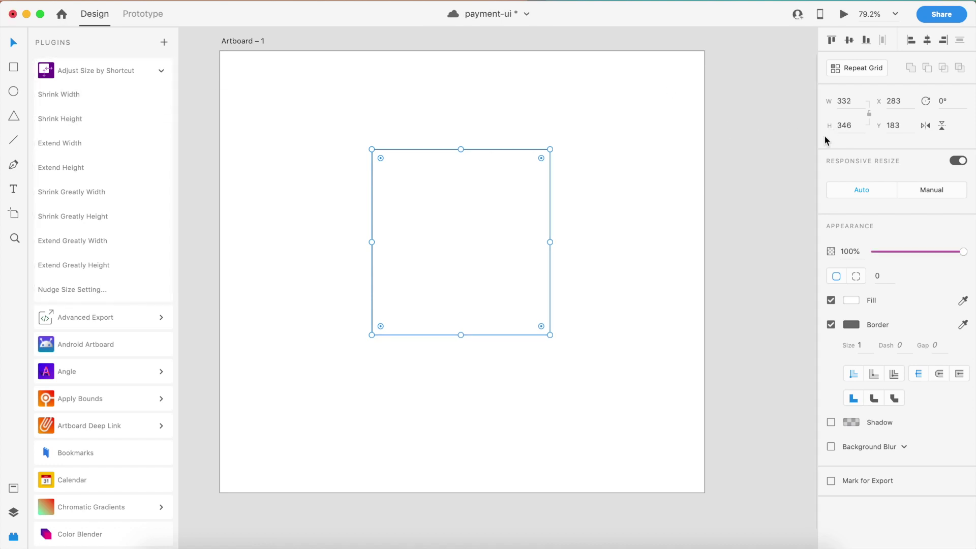
{"action": "left_click", "coordinate": [859, 102]}
{"action": "left_click", "coordinate": [614, 204]}
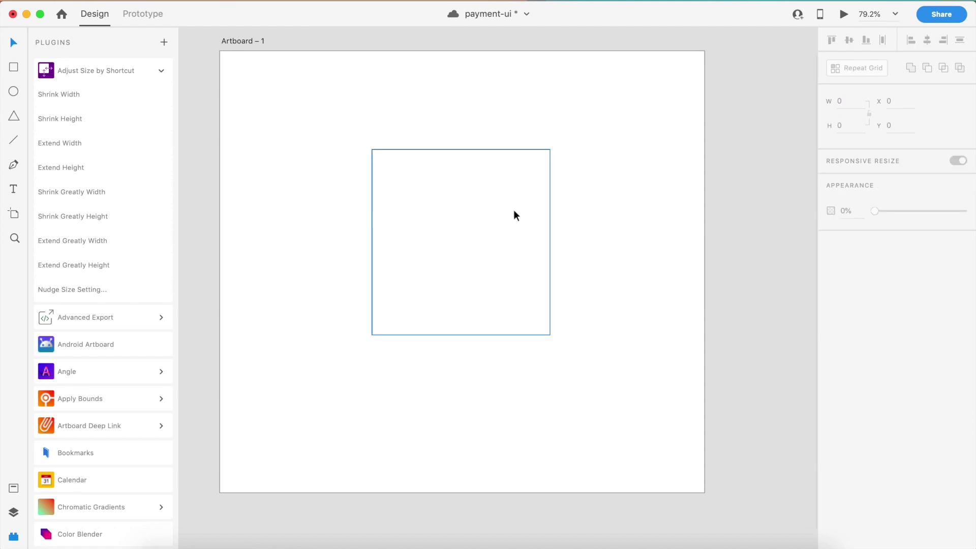
{"action": "left_click", "coordinate": [513, 214]}
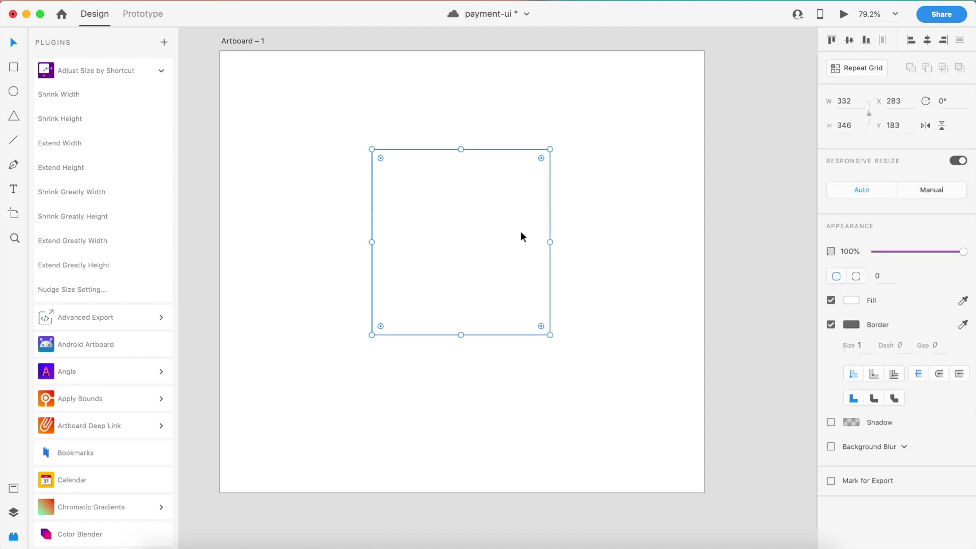
Re-enter the width as 332 and collapse the Adjust Size by Shortcut command list
{"action": "left_click", "coordinate": [859, 99]}
{"action": "key", "text": "Right"}
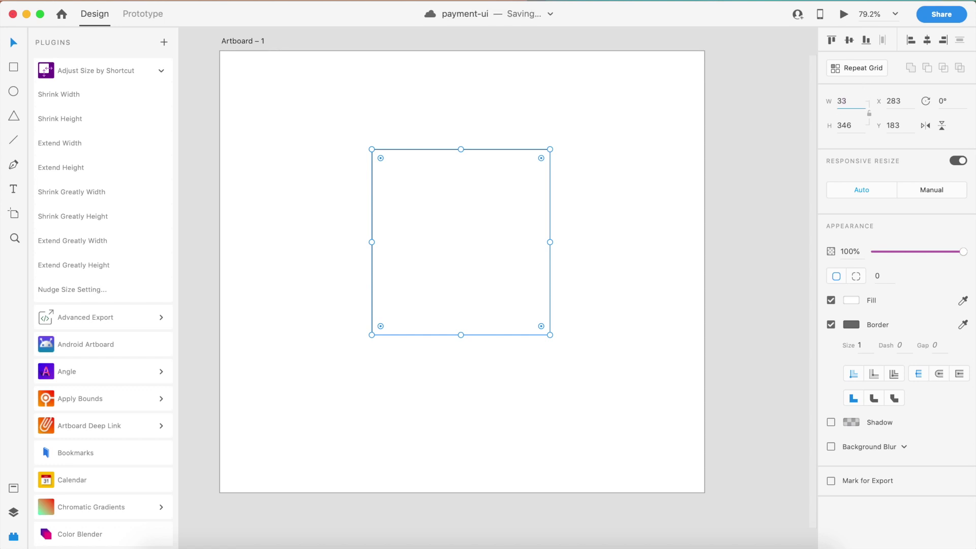
{"action": "type", "text": "2"}
{"action": "left_click", "coordinate": [732, 108]}
{"action": "left_click", "coordinate": [519, 250]}
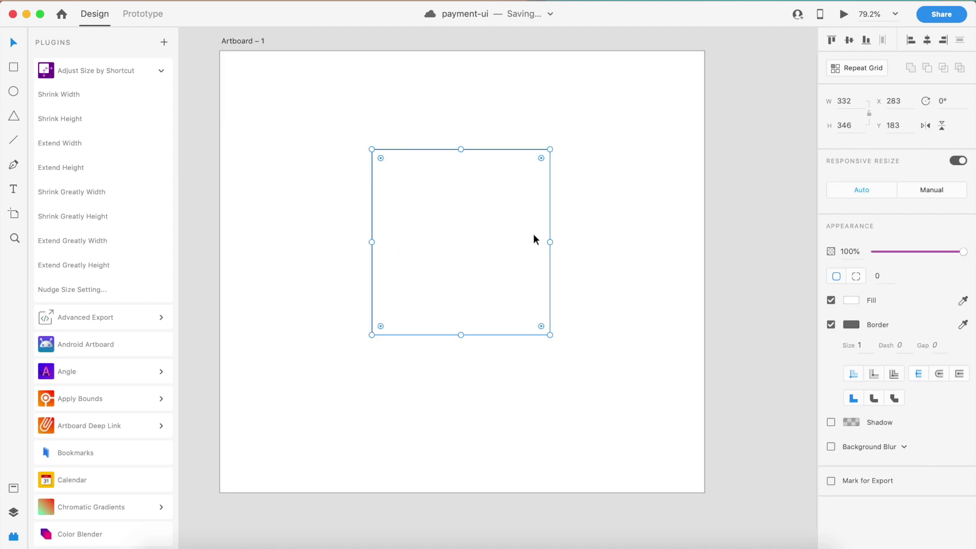
{"action": "left_click", "coordinate": [108, 72]}
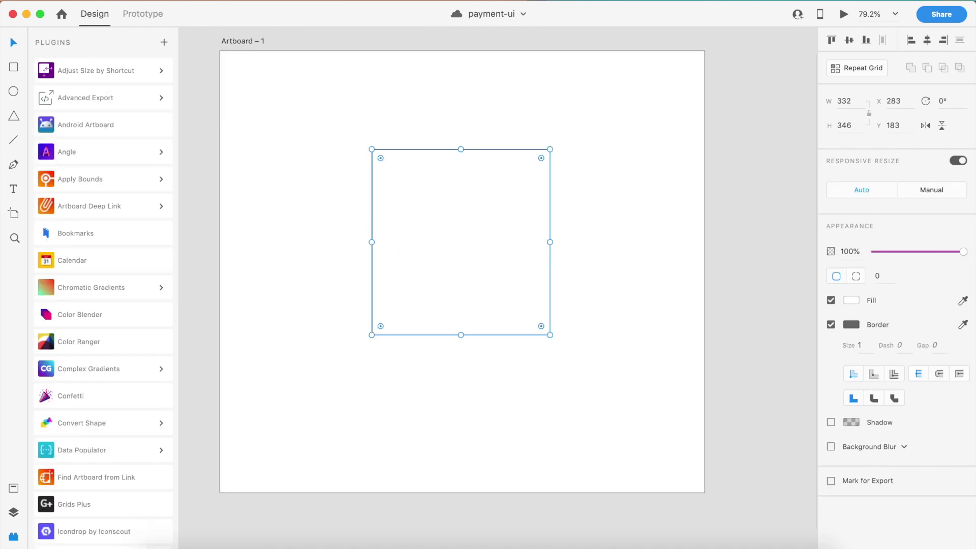
{"action": "right_click", "coordinate": [110, 72]}
{"action": "mouse_move", "coordinate": [256, 157]}
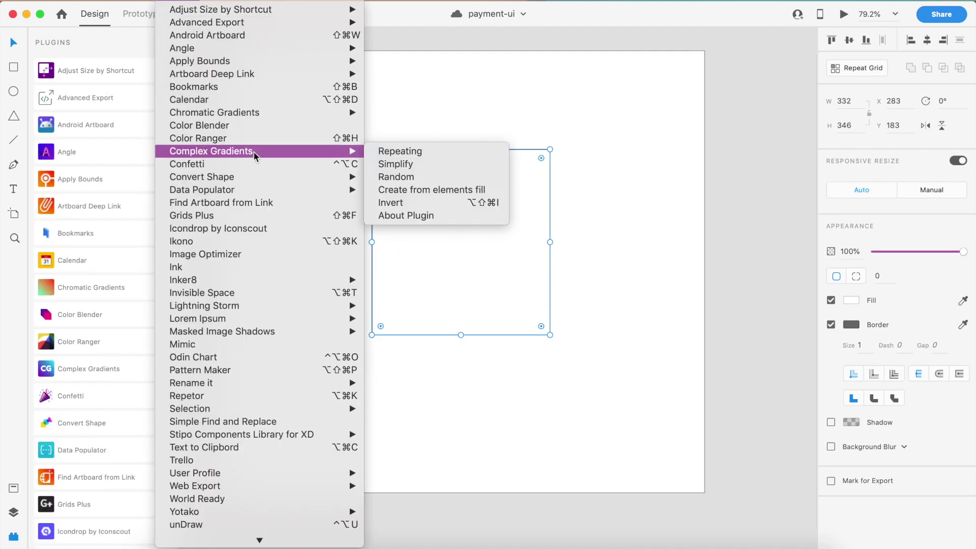
{"action": "mouse_move", "coordinate": [253, 289]}
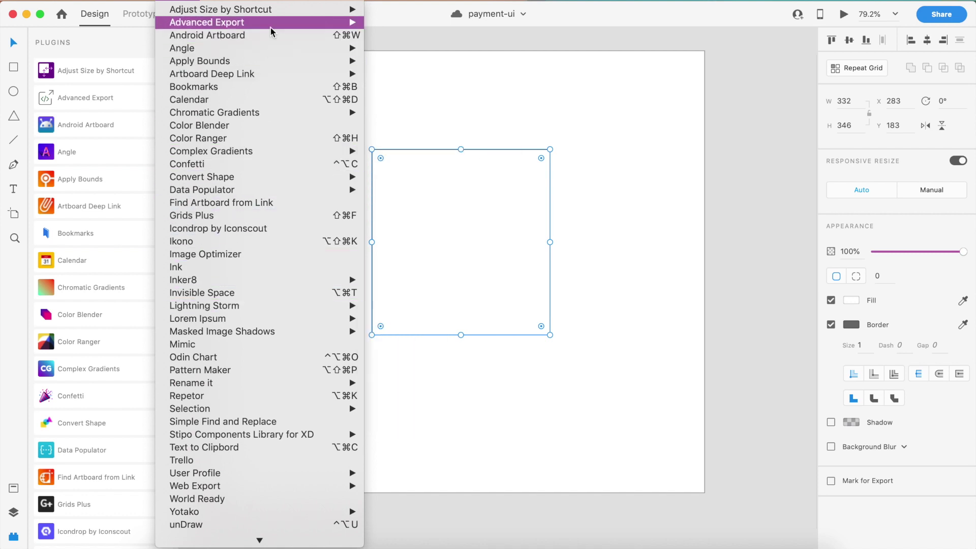
{"action": "mouse_move", "coordinate": [293, 10]}
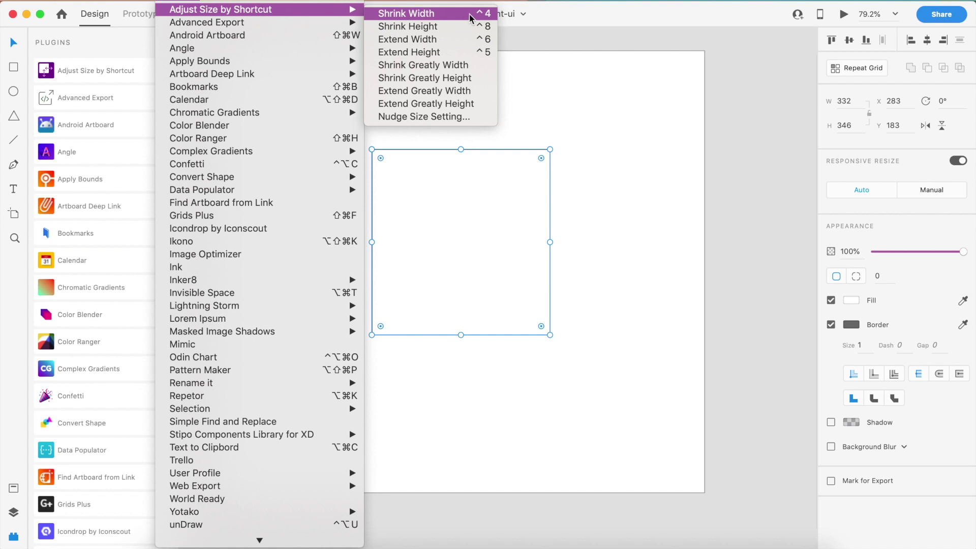
{"action": "left_click", "coordinate": [583, 104]}
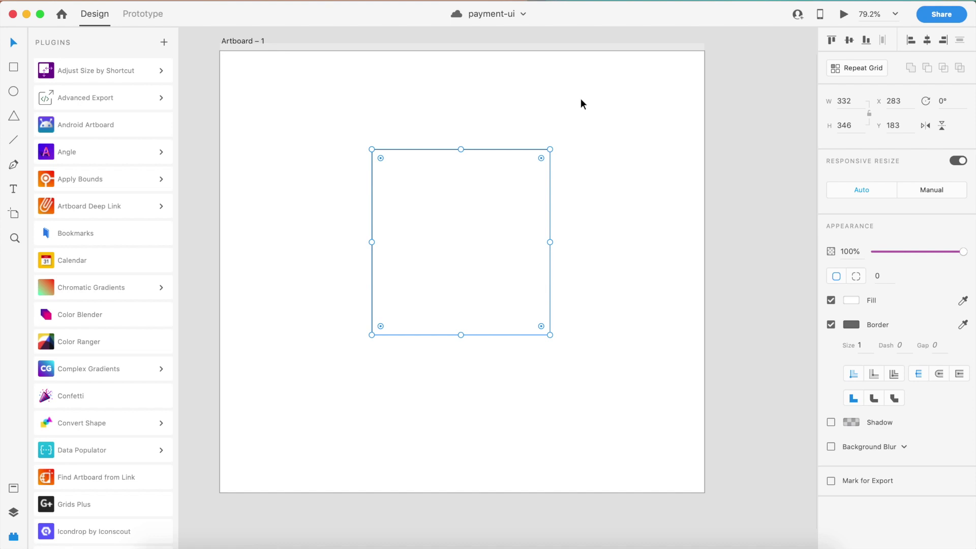
Use the shortcuts to narrow the rectangle to 322 wide and extend its height to 355
{"action": "key", "text": "super+alt+Left"}
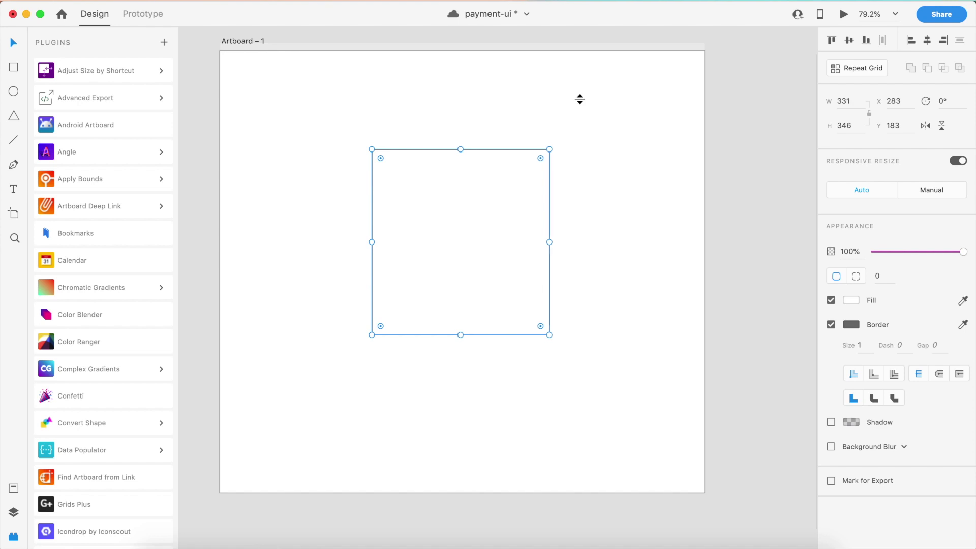
{"action": "key", "text": "super+alt+Left"}
{"action": "key", "text": "super+alt+Left"}
{"action": "key", "text": "super+alt+Left"}
{"action": "key", "text": "super+alt+Left"}
{"action": "key", "text": "super+alt+Left"}
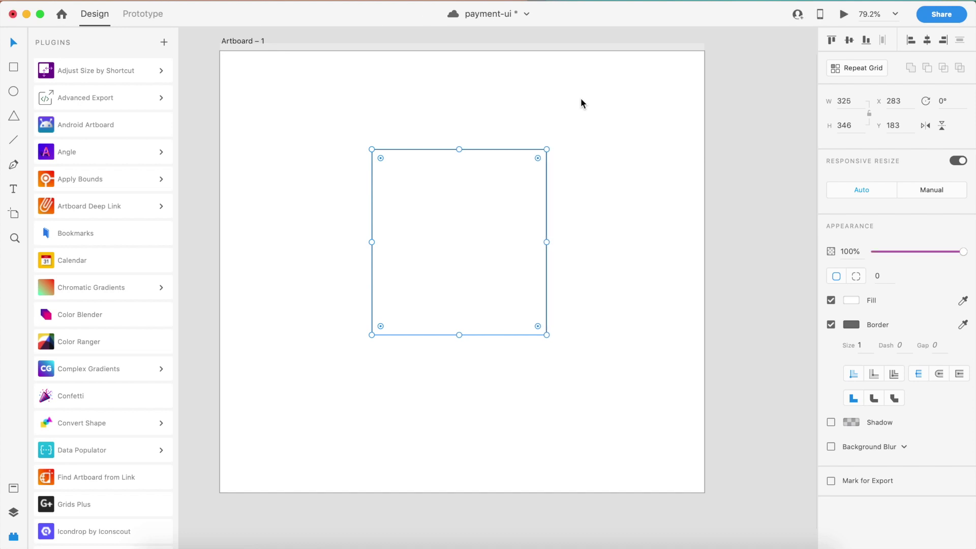
{"action": "key", "text": "super+alt+Left"}
{"action": "key", "text": "super+alt+Left"}
{"action": "key", "text": "super+alt+Left"}
{"action": "key", "text": "super+alt+Left"}
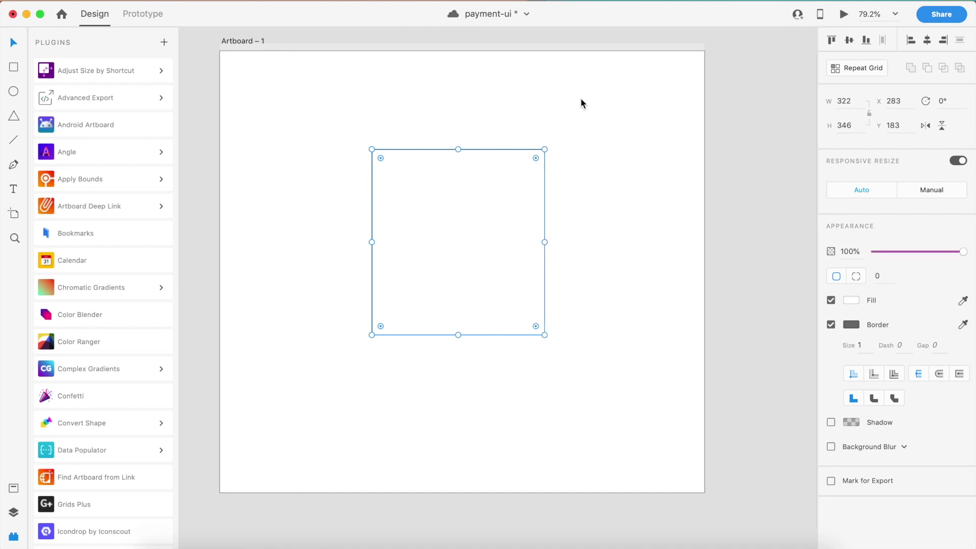
{"action": "key", "text": "super+alt+Down"}
{"action": "key", "text": "super+alt+Down"}
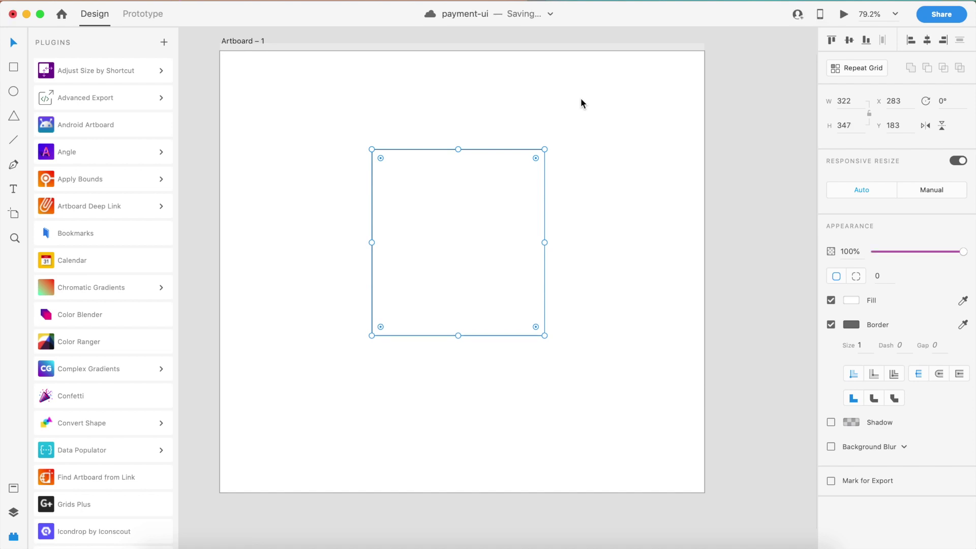
{"action": "key", "text": "super+alt+Down"}
{"action": "key", "text": "super+alt+Down"}
{"action": "key", "text": "super+alt+Down"}
{"action": "key", "text": "super+alt+Down"}
{"action": "key", "text": "super+alt+Down"}
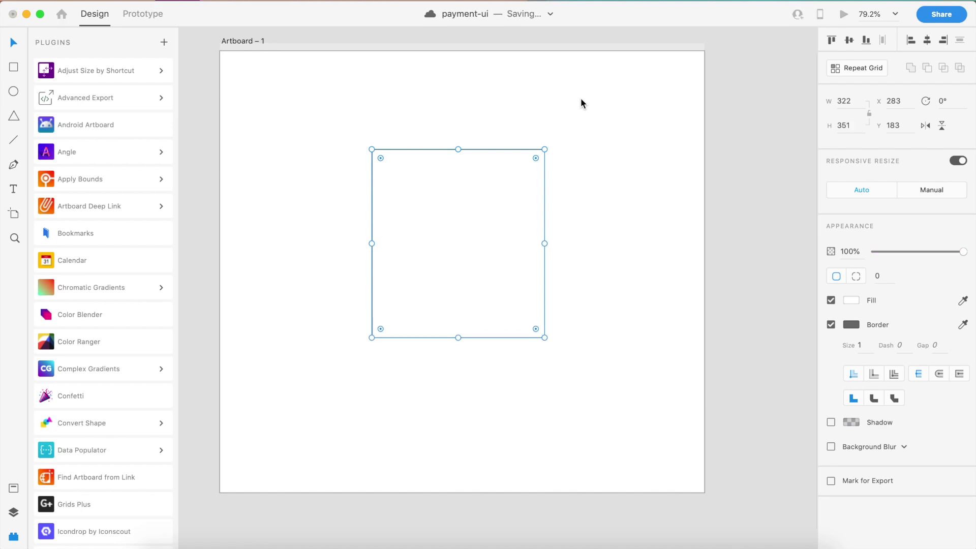
{"action": "key", "text": "super+alt+Down"}
{"action": "key", "text": "super+alt+Down"}
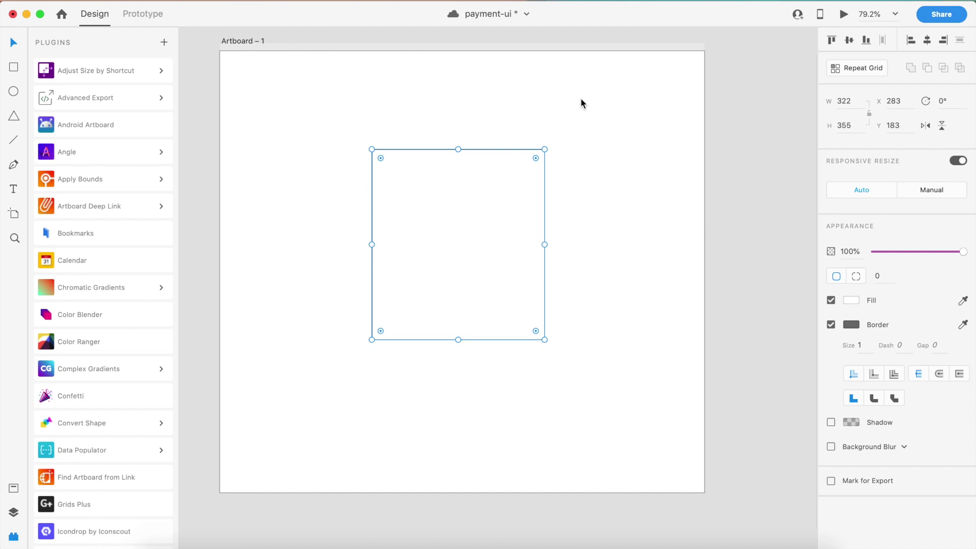
Widen the rectangle to 328 and save the document
{"action": "key", "text": "super+alt+Right"}
{"action": "key", "text": "super+alt+Right"}
{"action": "key", "text": "super+alt+Right"}
{"action": "key", "text": "super+alt+Right"}
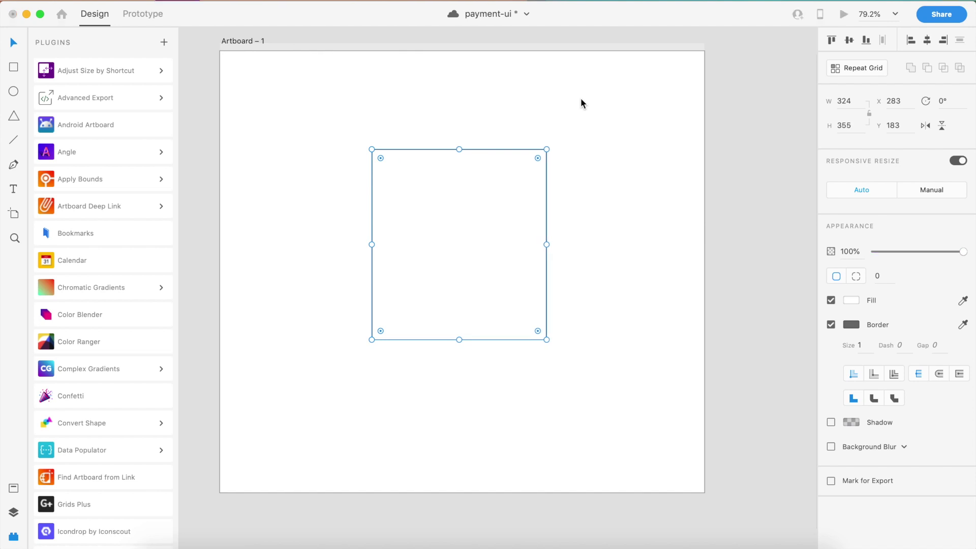
{"action": "key", "text": "super+alt+Right"}
{"action": "key", "text": "super+alt+Right"}
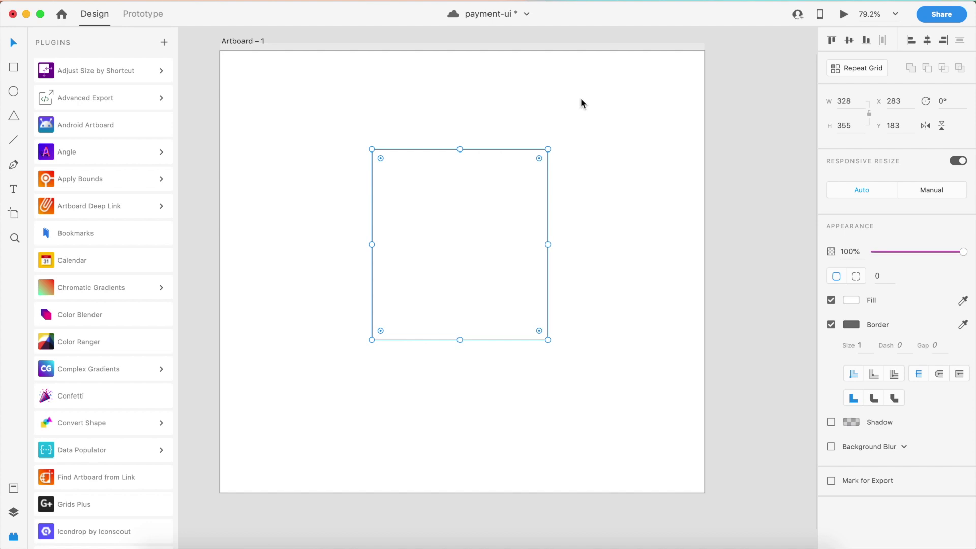
{"action": "left_click", "coordinate": [611, 184]}
{"action": "left_click", "coordinate": [485, 244]}
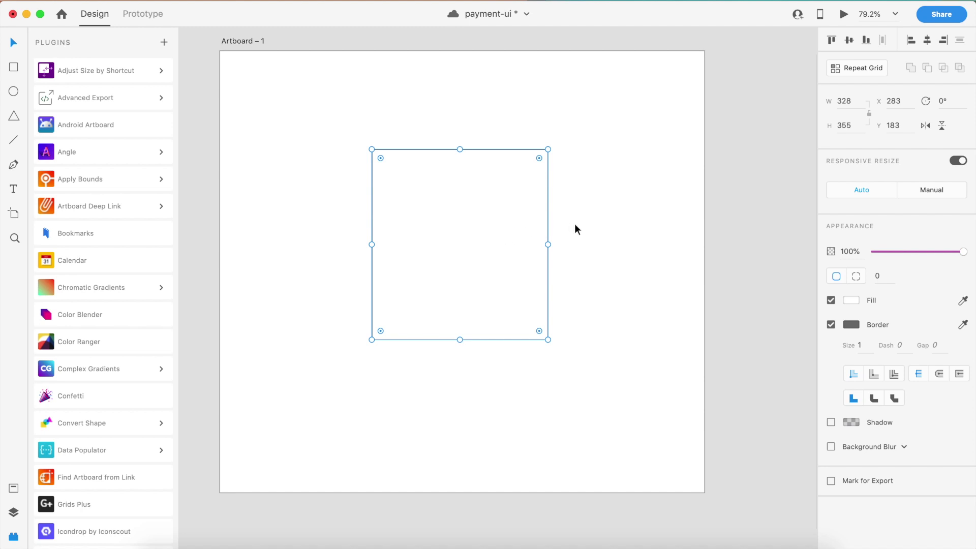
{"action": "key", "text": "cmd+s"}
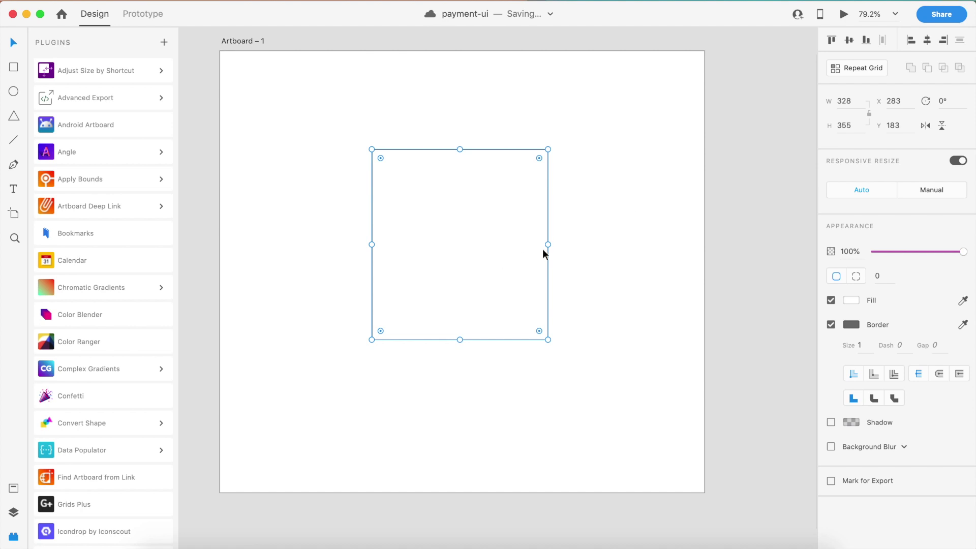
Enter 328-2 in W to get 326, then shrink the width twice to 323
{"action": "left_click", "coordinate": [861, 100]}
{"action": "key", "text": "Right"}
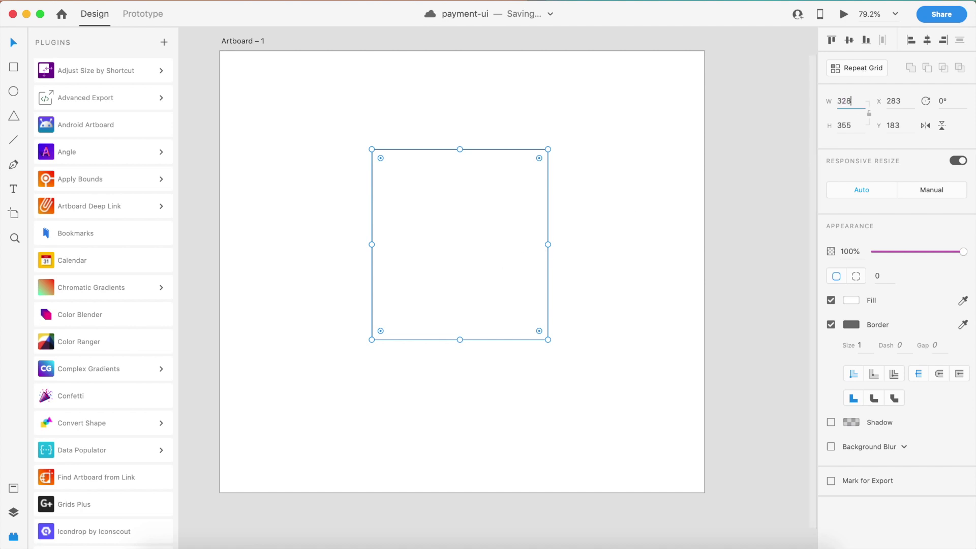
{"action": "type", "text": "-2"}
{"action": "key", "text": "Return"}
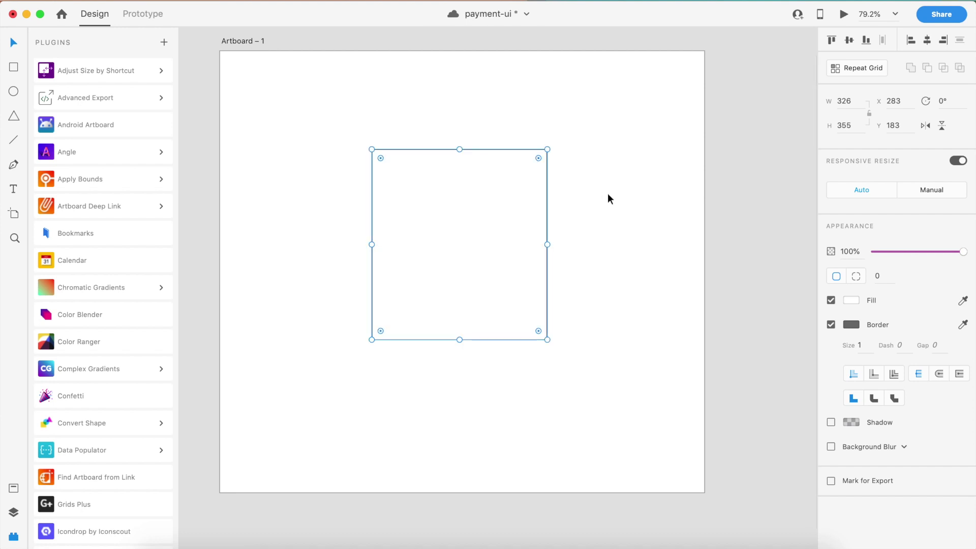
{"action": "left_click", "coordinate": [609, 197]}
{"action": "left_click", "coordinate": [529, 217]}
{"action": "key", "text": "super+alt+Left"}
{"action": "key", "text": "super+alt+Left"}
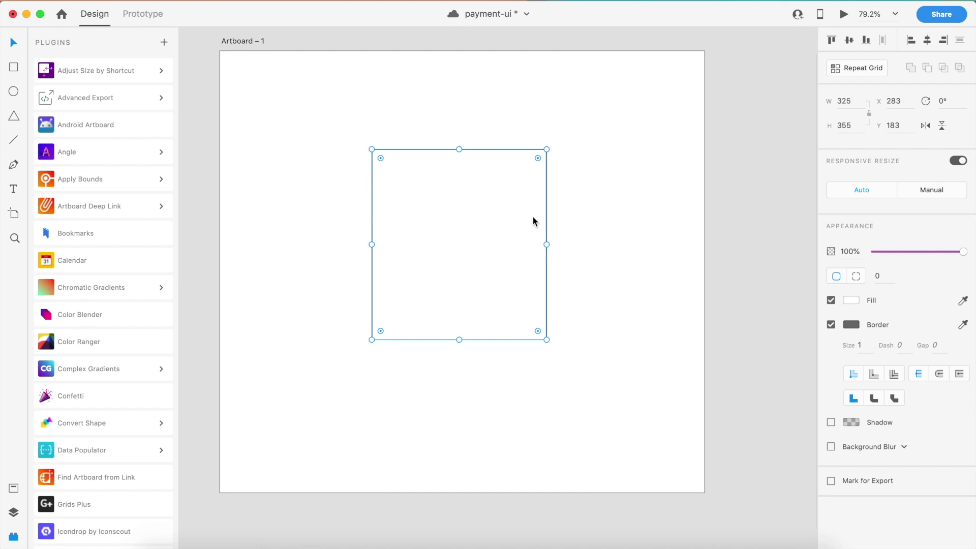
{"action": "key", "text": "super+alt+Left"}
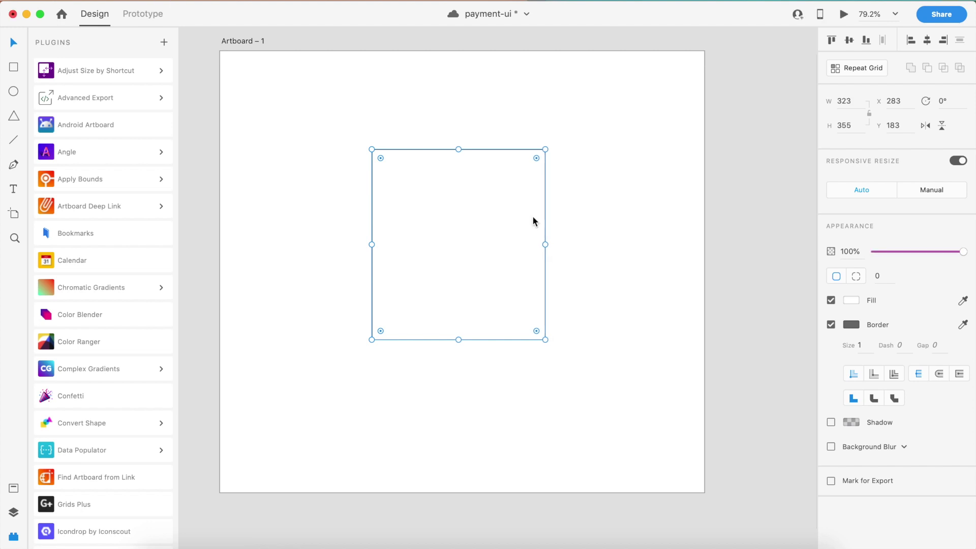
{"action": "left_click", "coordinate": [559, 216]}
{"action": "left_click", "coordinate": [524, 209]}
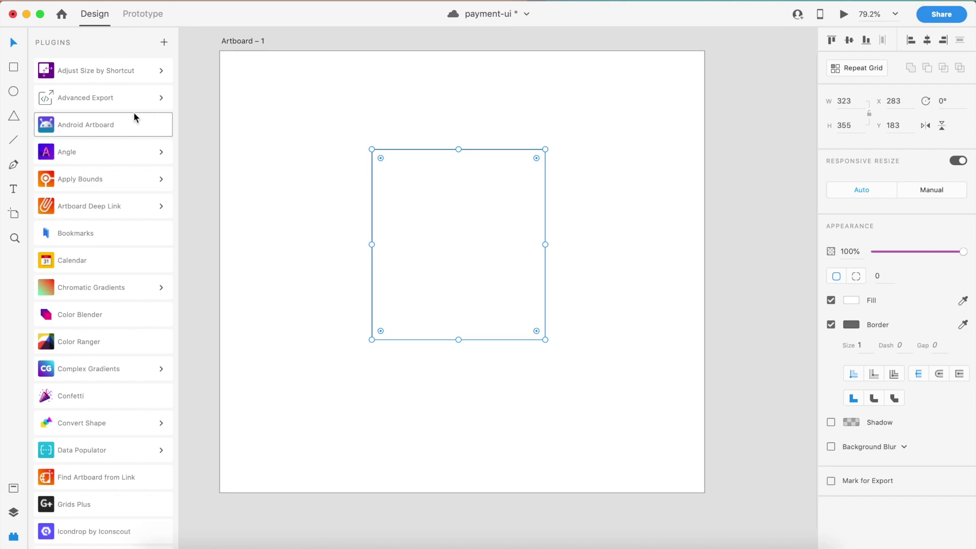